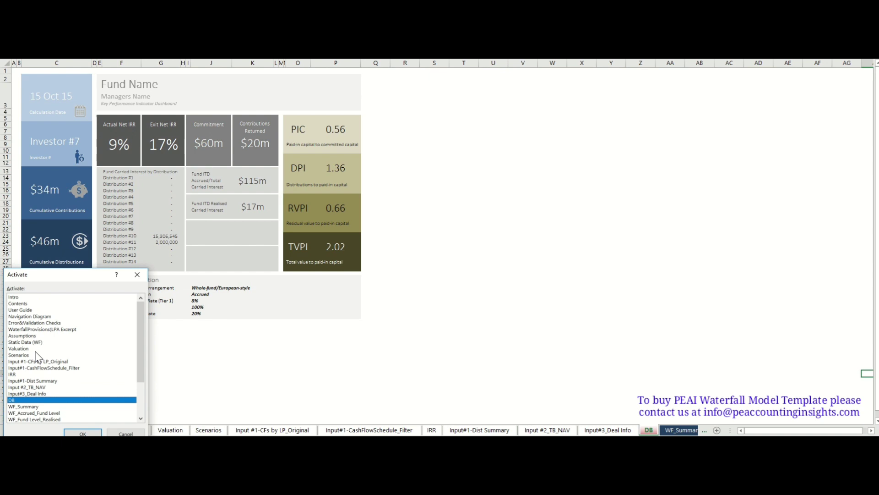
Step: Go to the Error&Validation Checks sheet and review the check statuses in B5:B14
{"action": "double_click", "coordinate": [32, 322]}
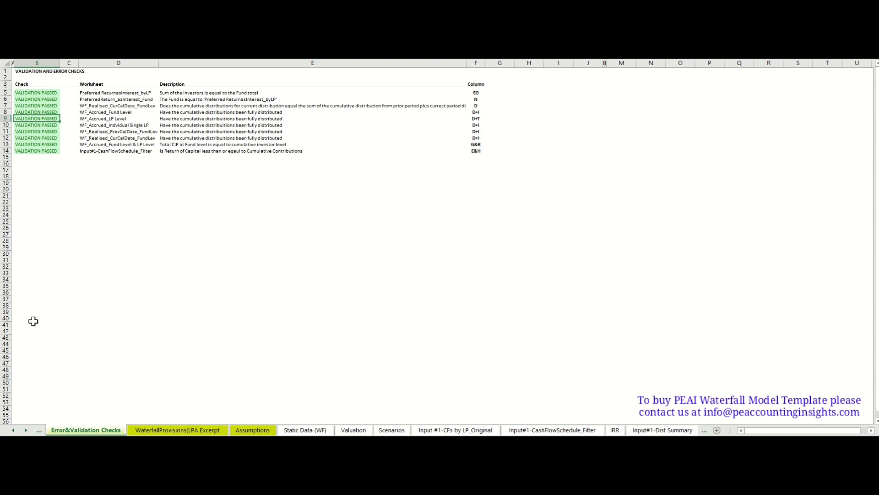
{"action": "left_click", "coordinate": [69, 221]}
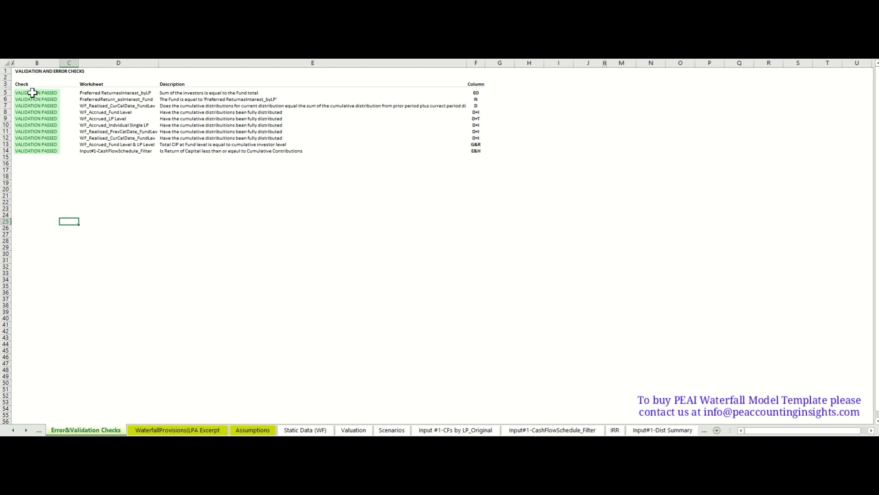
{"action": "left_click_drag", "start_coordinate": [33, 92], "coordinate": [37, 152]}
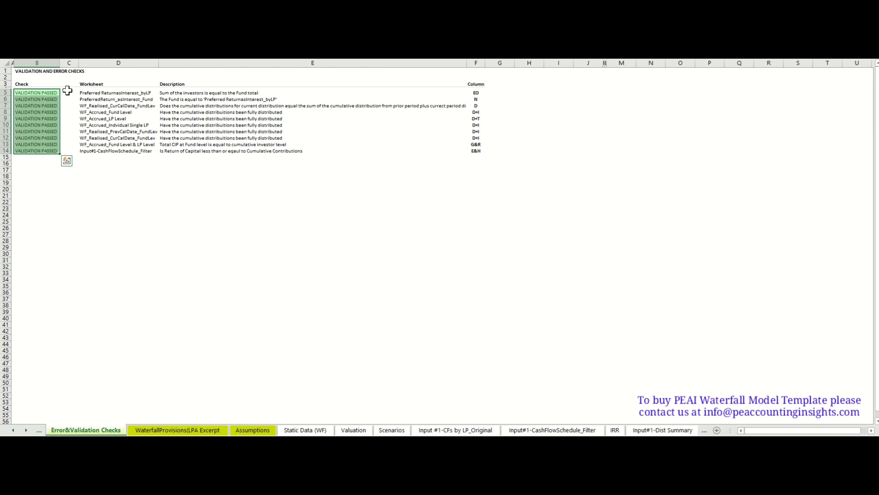
{"action": "left_click", "coordinate": [33, 94]}
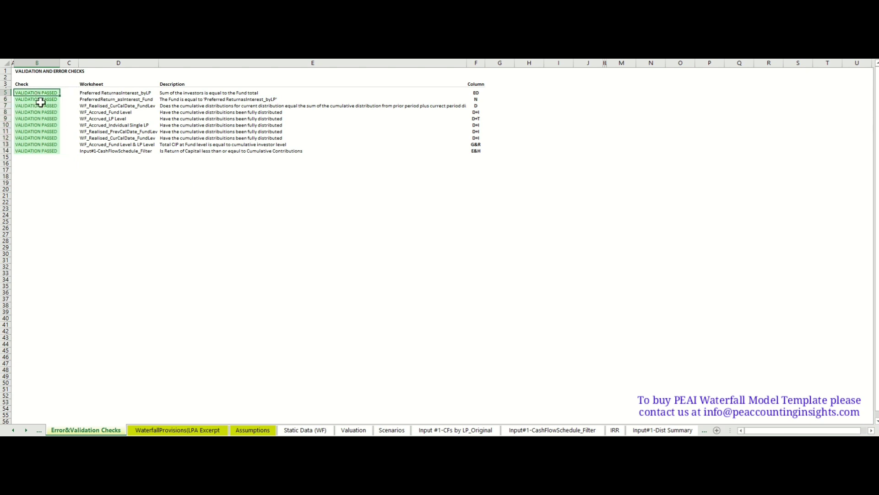
{"action": "left_click", "coordinate": [43, 106]}
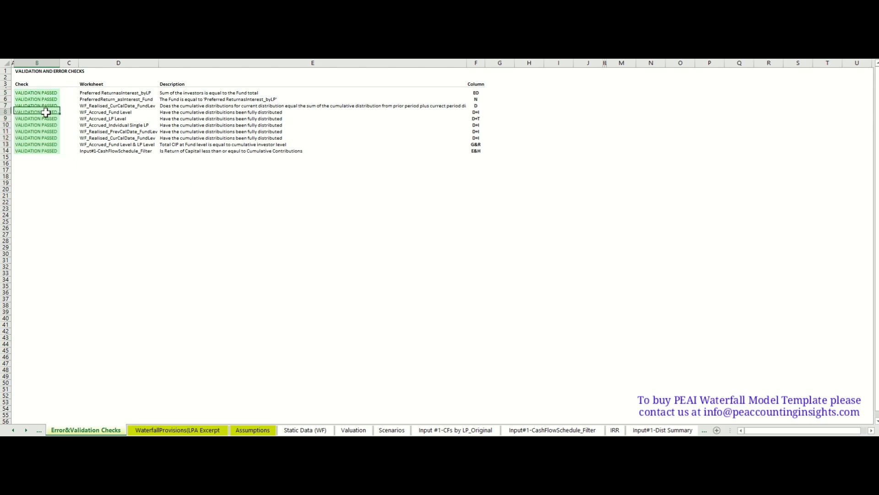
{"action": "left_click", "coordinate": [46, 112]}
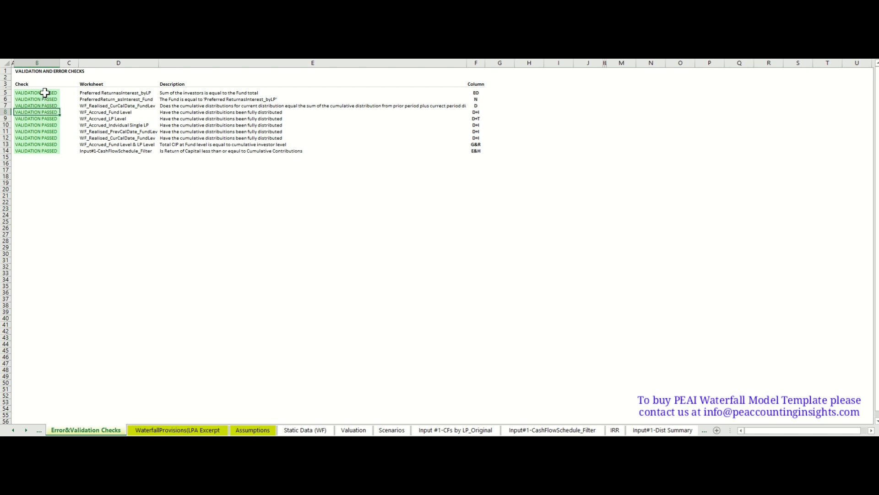
{"action": "left_click_drag", "start_coordinate": [43, 93], "coordinate": [40, 149]}
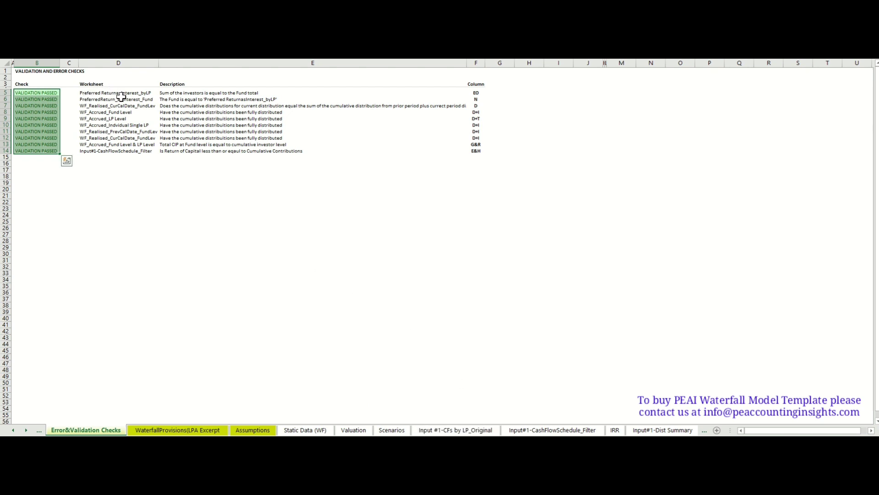
Step: Examine the worksheet names, column references and descriptions listed for the validation checks
{"action": "left_click_drag", "start_coordinate": [121, 94], "coordinate": [126, 154]}
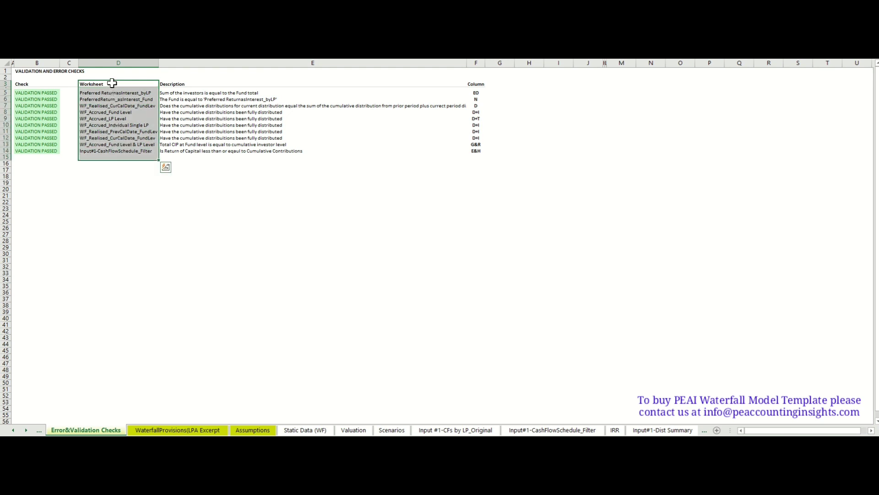
{"action": "left_click", "coordinate": [113, 112]}
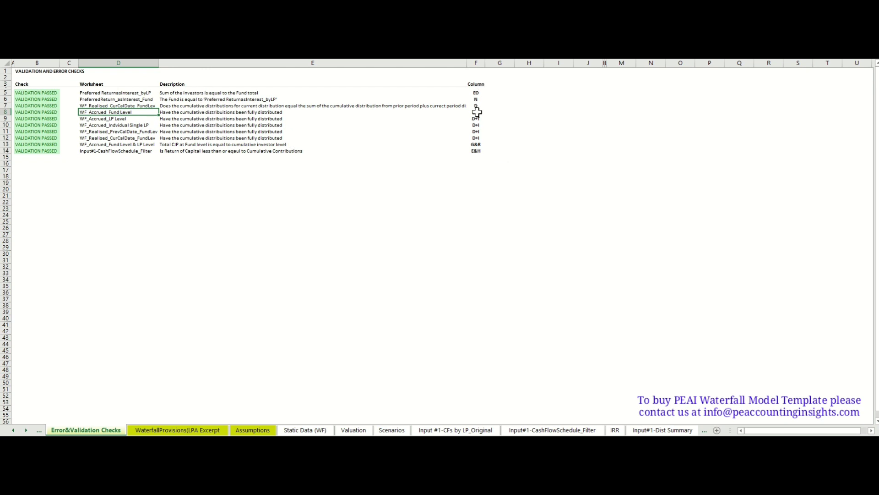
{"action": "left_click_drag", "start_coordinate": [477, 112], "coordinate": [482, 158]}
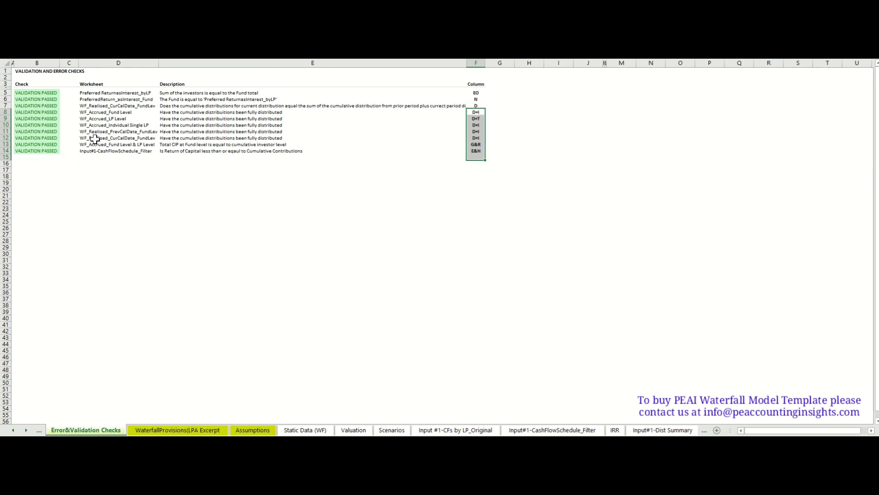
{"action": "left_click", "coordinate": [182, 145]}
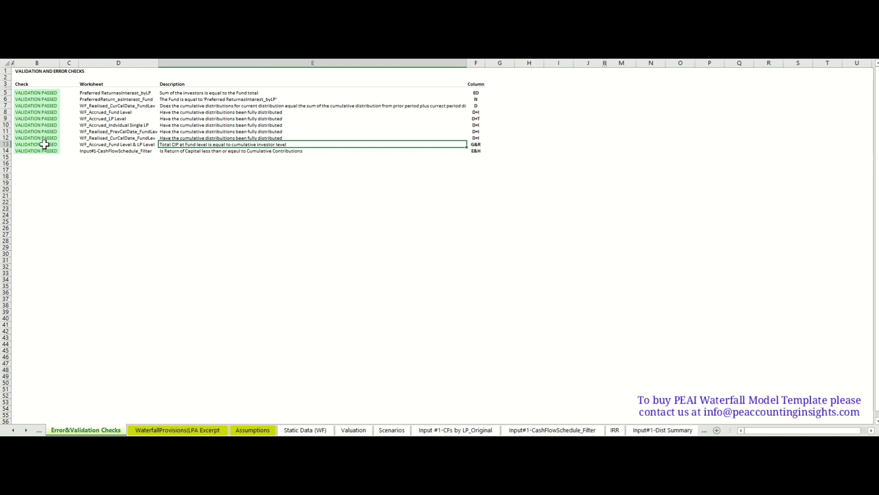
Step: On the WF_Accrued_LP Level sheet, clear cell L25 in the Investor #8 column
{"action": "right_click", "coordinate": [23, 432]}
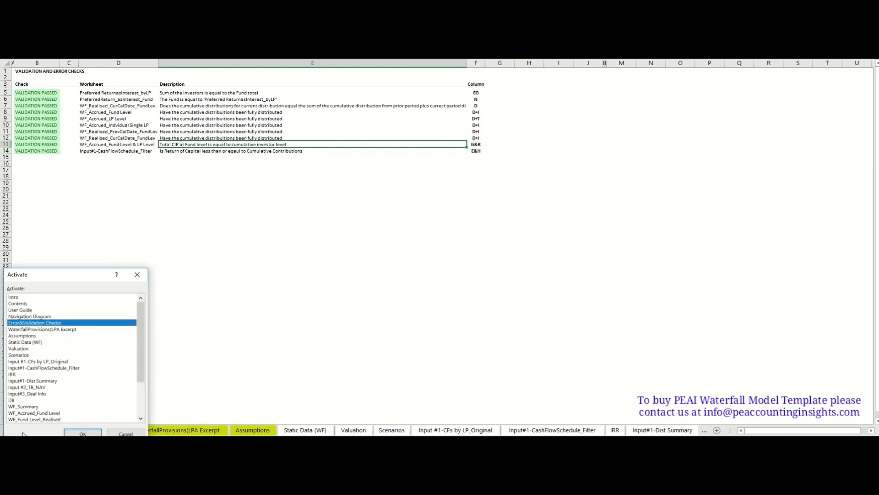
{"action": "scroll", "coordinate": [61, 347], "scroll_direction": "down", "scroll_amount": 2}
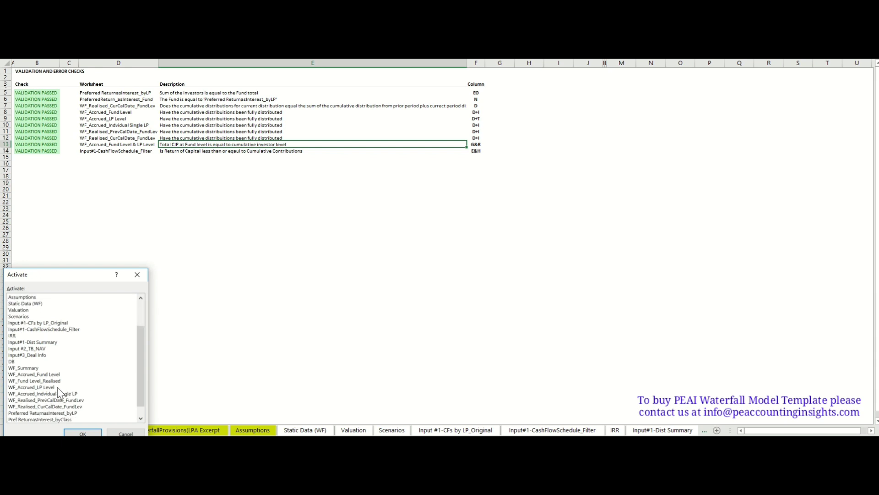
{"action": "double_click", "coordinate": [57, 387]}
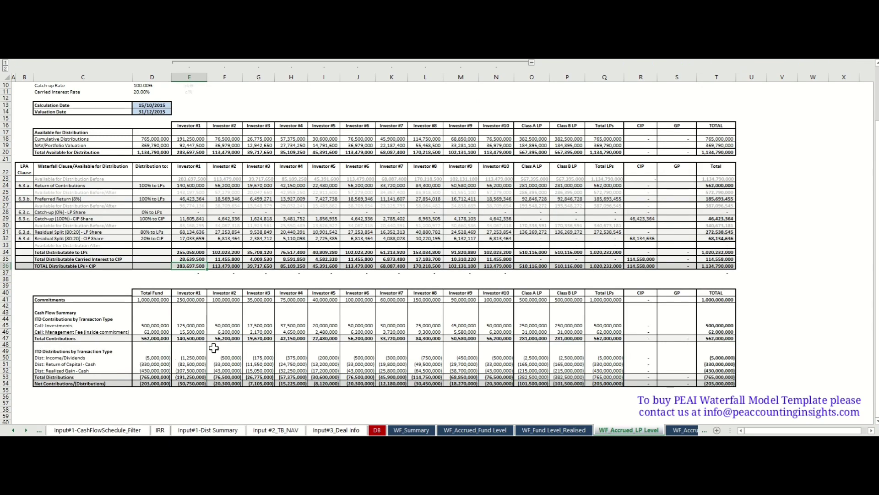
{"action": "left_click", "coordinate": [431, 191]}
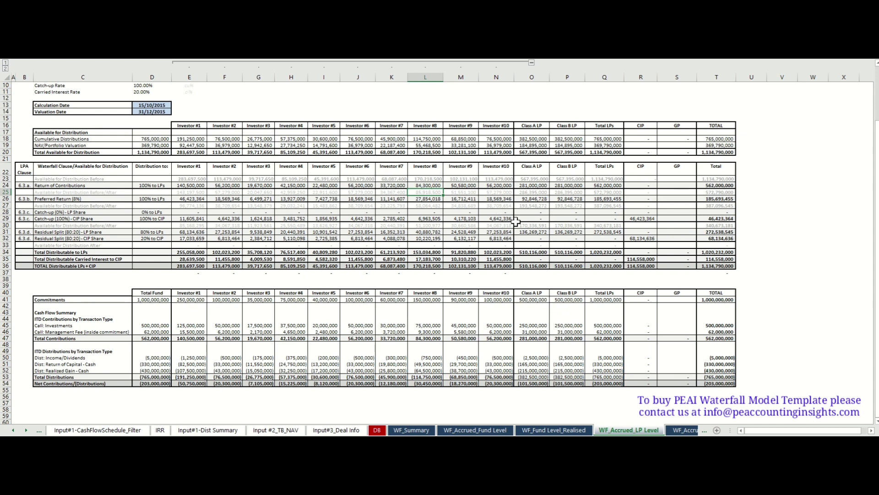
{"action": "key", "text": "Delete"}
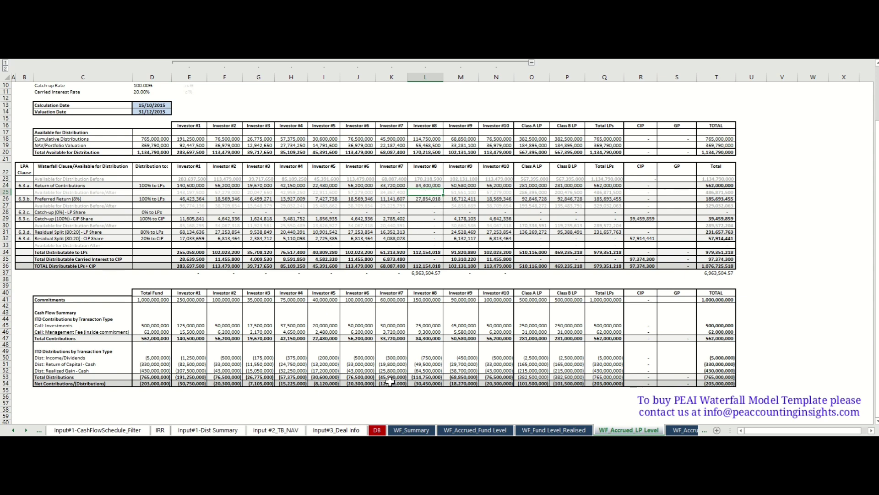
Step: Return to the Error&Validation Checks sheet and inspect the WF_Accrued_LP Level check in B9
{"action": "right_click", "coordinate": [20, 431]}
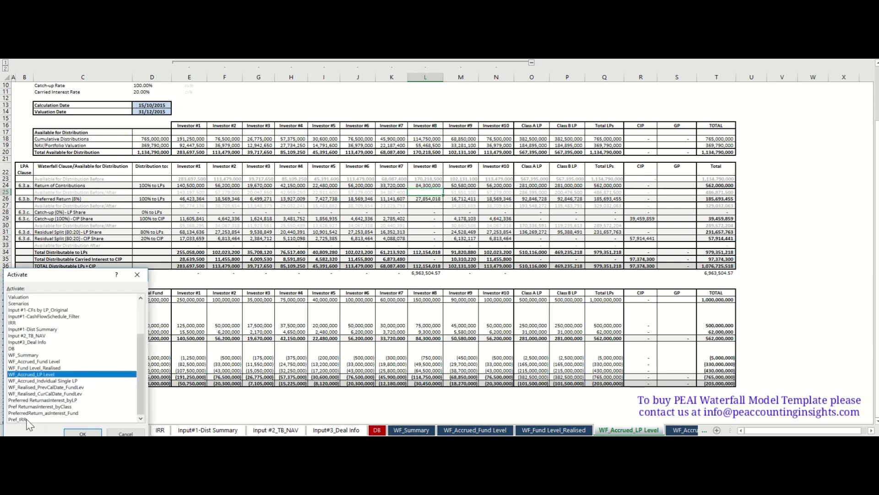
{"action": "scroll", "coordinate": [80, 356], "scroll_direction": "up", "scroll_amount": 3}
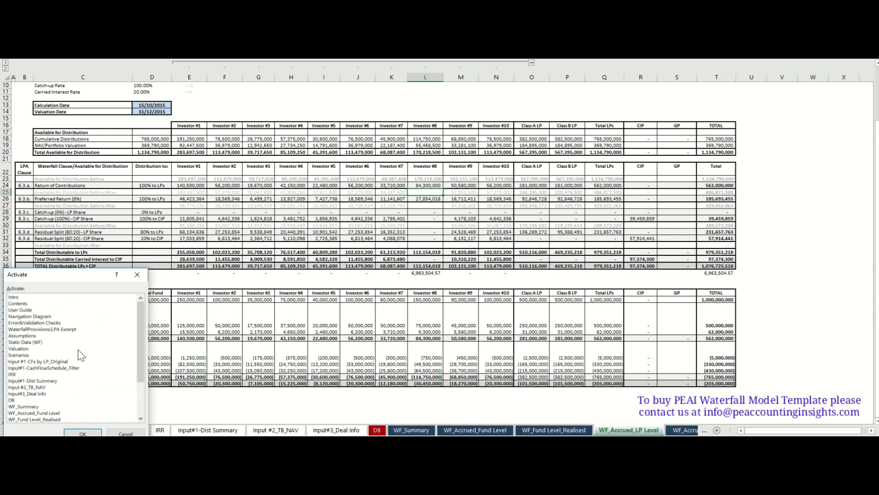
{"action": "double_click", "coordinate": [56, 323]}
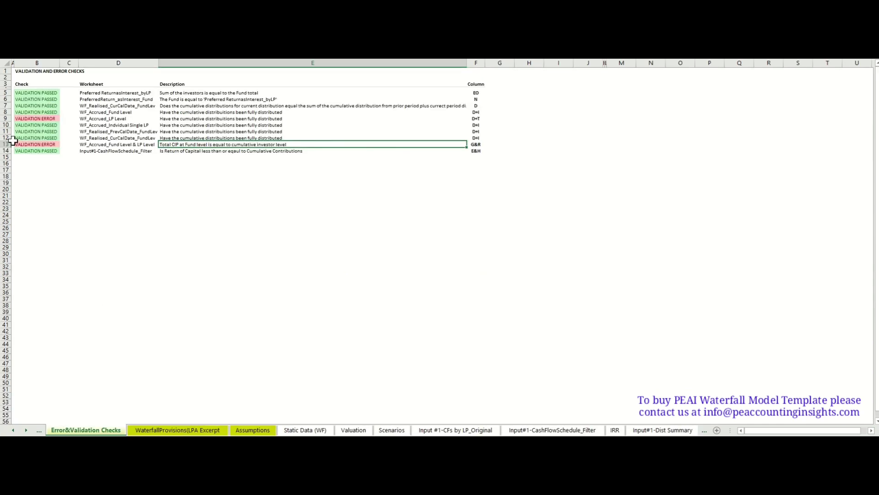
{"action": "left_click", "coordinate": [42, 116]}
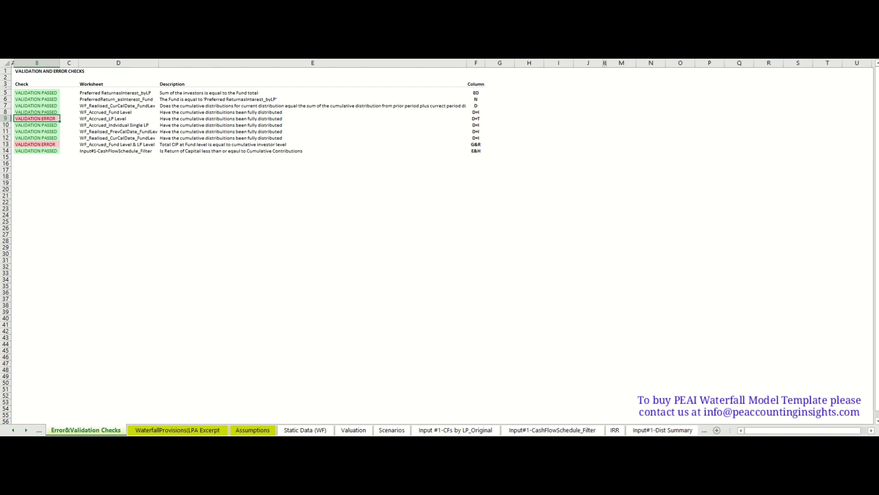
Step: Follow the B9 check to its source sheet, restore the cleared cell L25, and reopen the Error&Validation Checks sheet
{"action": "key", "text": "ctrl+bracketleft"}
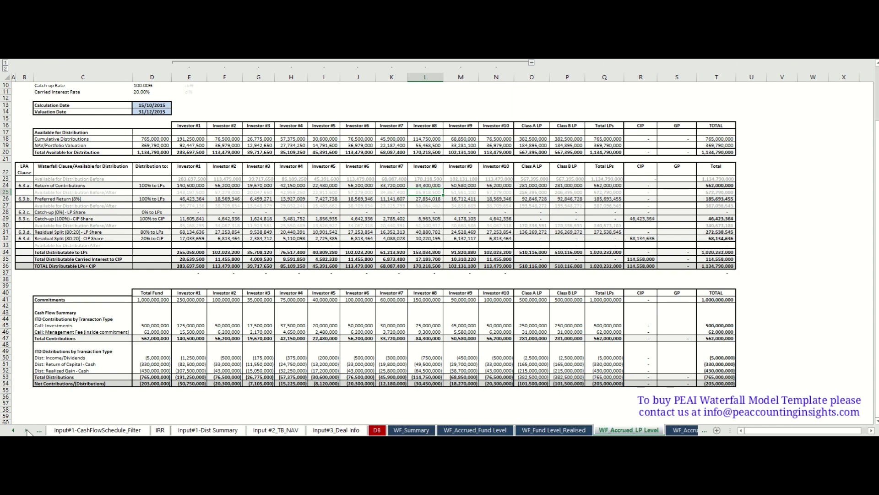
{"action": "right_click", "coordinate": [27, 431]}
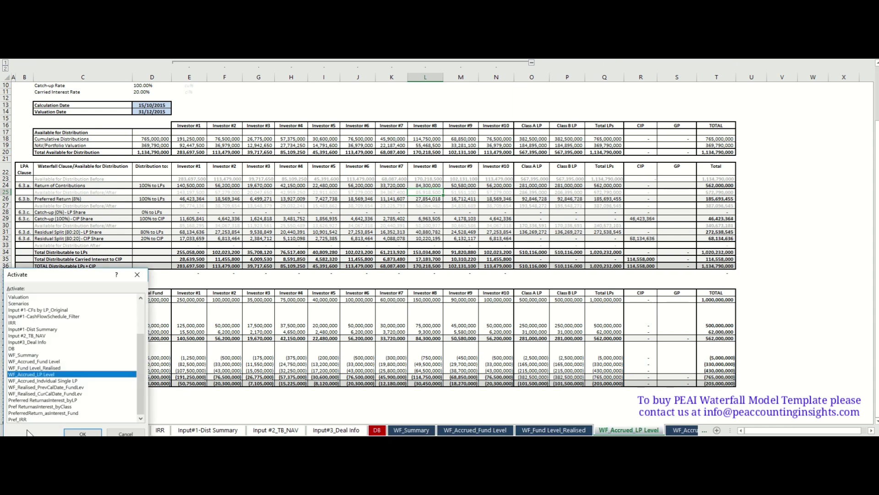
{"action": "scroll", "coordinate": [63, 326], "scroll_direction": "up", "scroll_amount": 3}
{"action": "double_click", "coordinate": [63, 323]}
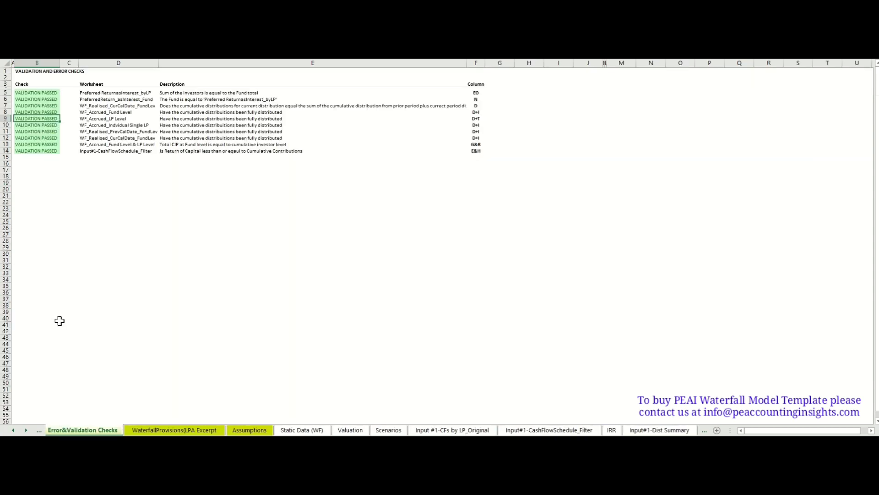
Step: Review the check statuses in B5:B14 again, along with the empty rows below the list
{"action": "left_click", "coordinate": [153, 211]}
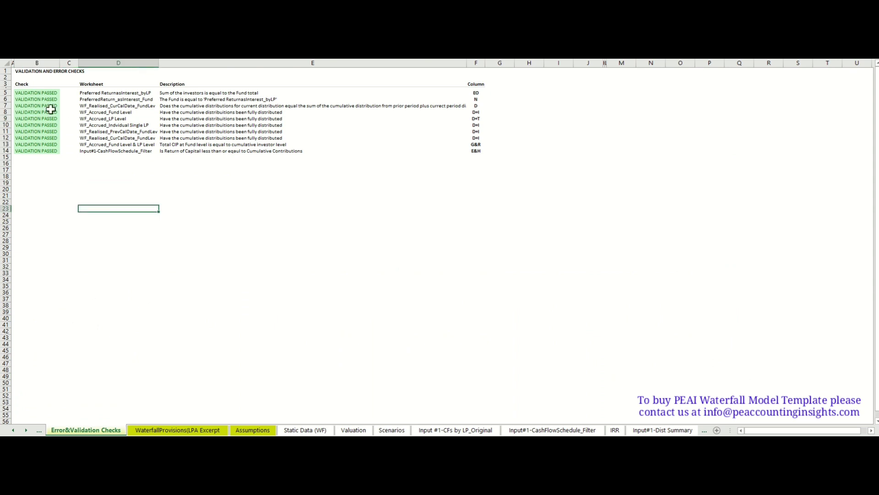
{"action": "left_click_drag", "start_coordinate": [41, 91], "coordinate": [41, 151]}
{"action": "left_click_drag", "start_coordinate": [46, 96], "coordinate": [43, 92]}
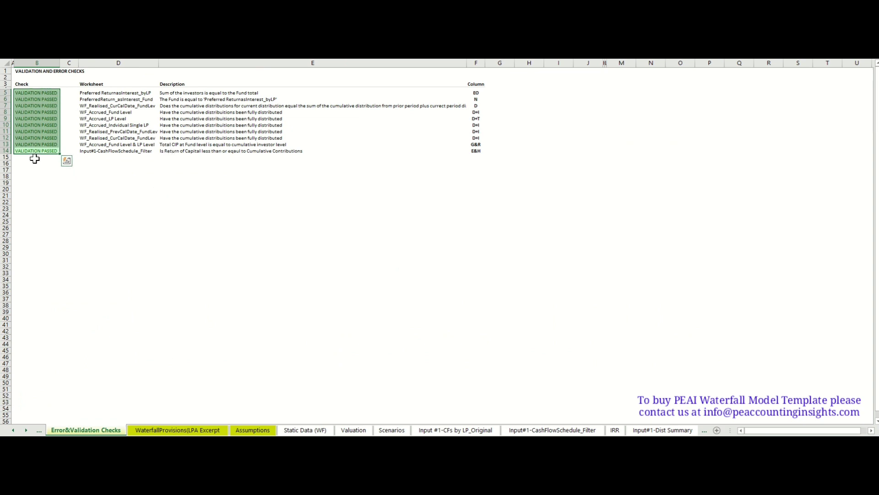
{"action": "left_click_drag", "start_coordinate": [34, 157], "coordinate": [44, 196]}
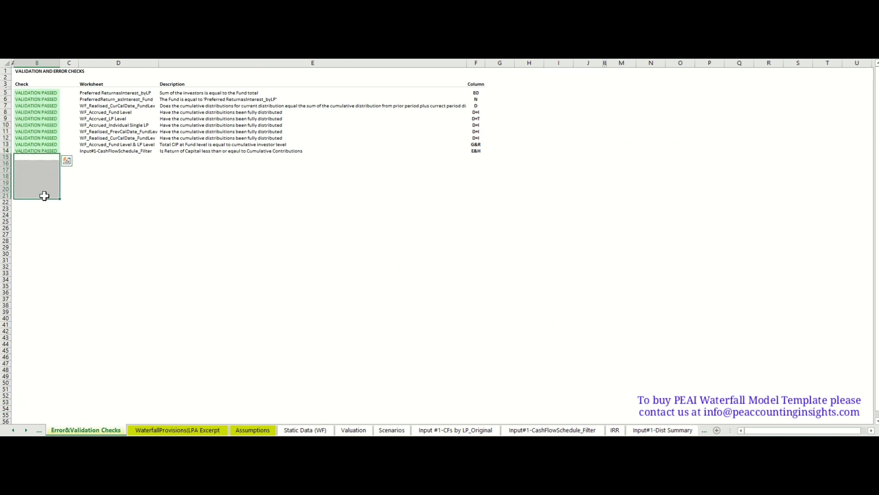
{"action": "left_click_drag", "start_coordinate": [100, 158], "coordinate": [98, 186]}
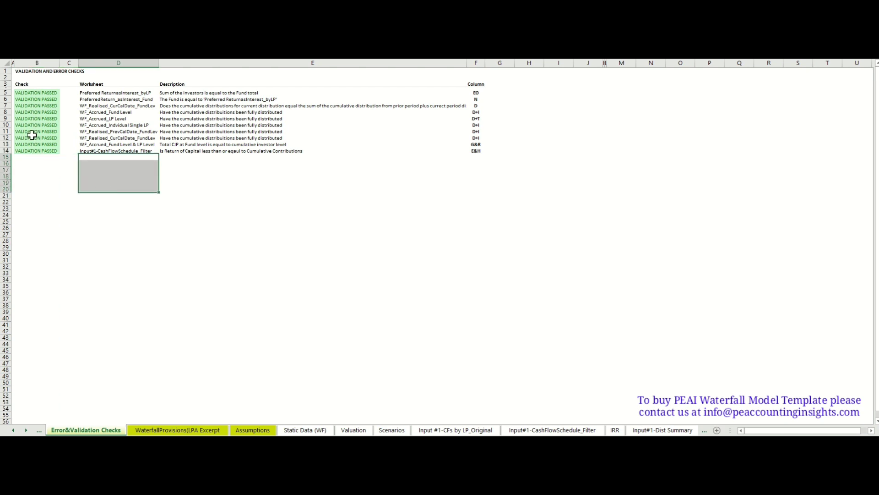
{"action": "left_click_drag", "start_coordinate": [32, 135], "coordinate": [472, 158]}
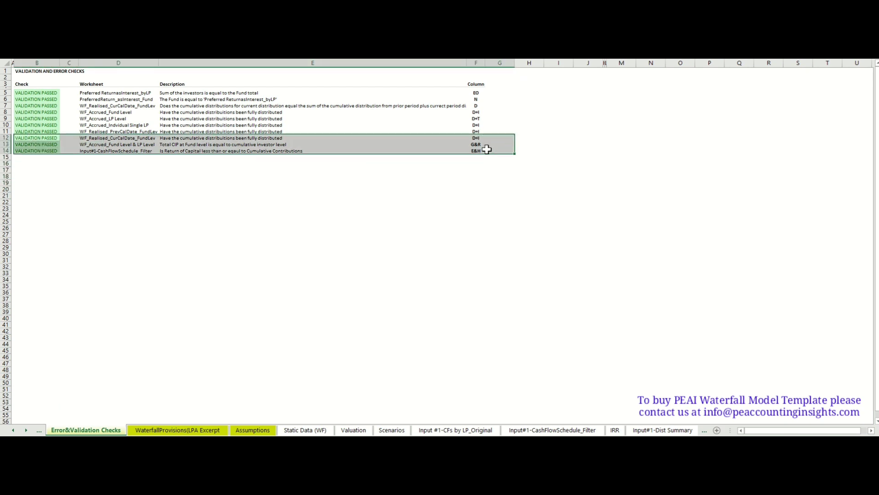
{"action": "left_click", "coordinate": [305, 183]}
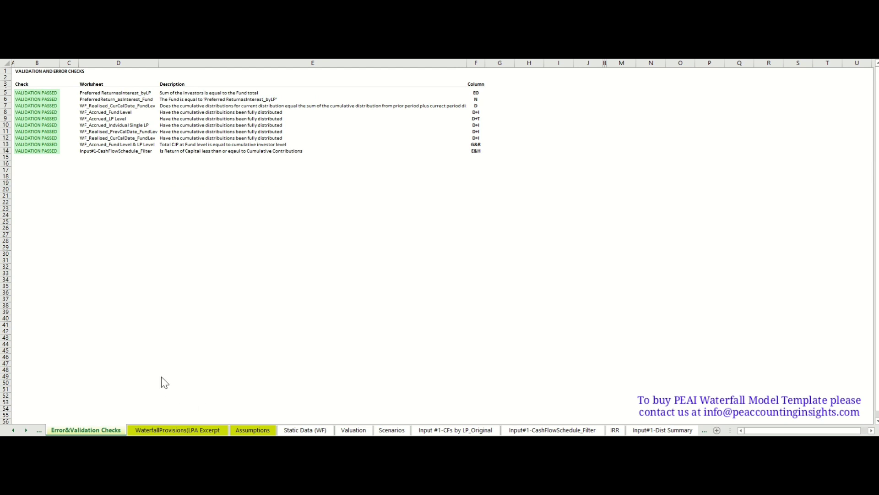
Step: Open the WaterfallProvisions(LPA Excerpt sheet and read the distribution clauses in section 6.3 from the beginning of the excerpt
{"action": "left_click", "coordinate": [177, 430]}
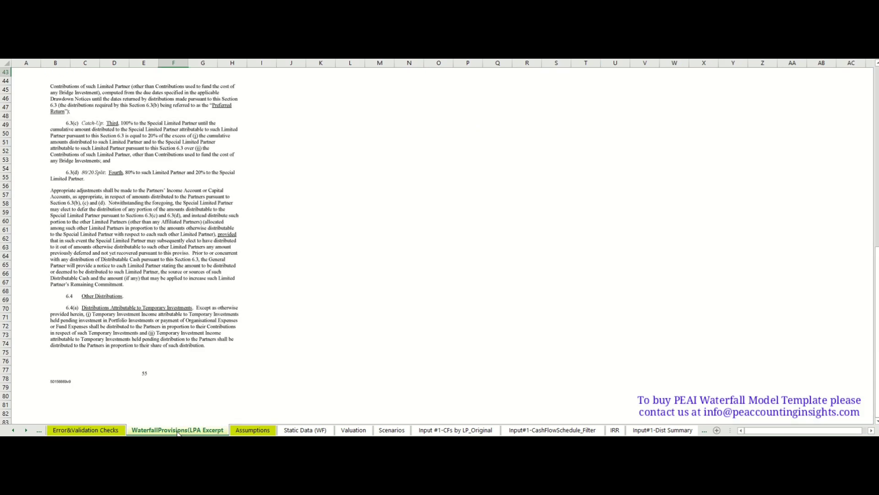
{"action": "scroll", "coordinate": [172, 197], "scroll_direction": "up", "scroll_amount": 14}
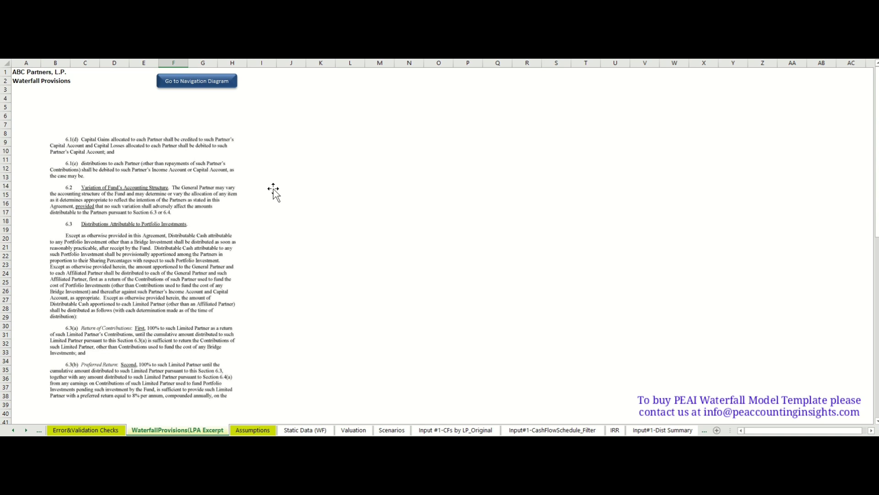
{"action": "scroll", "coordinate": [274, 190], "scroll_direction": "down", "scroll_amount": 1}
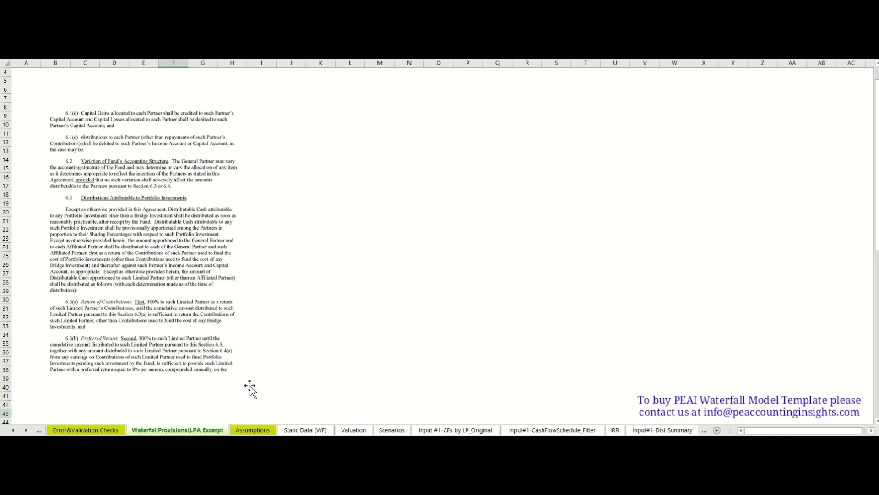
{"action": "scroll", "coordinate": [245, 380], "scroll_direction": "down", "scroll_amount": 5}
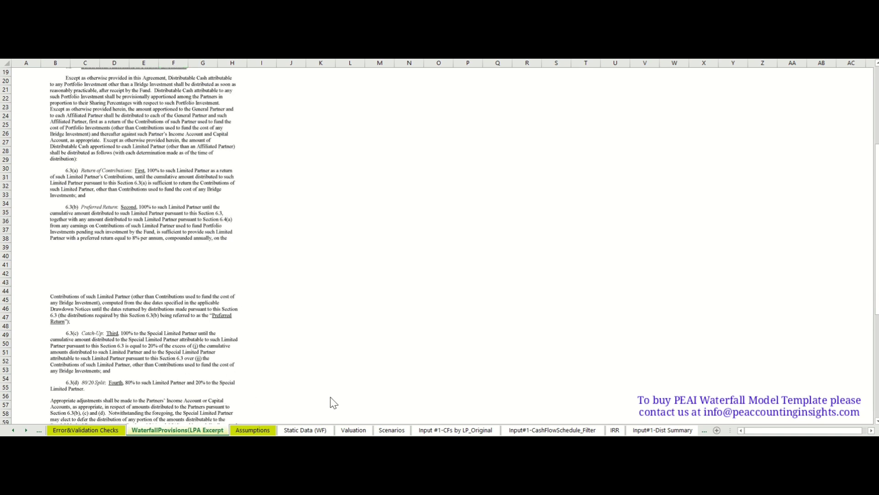
Step: Review the model assumptions on the Assumptions sheet and go to the Navigation Diagram
{"action": "left_click", "coordinate": [247, 429]}
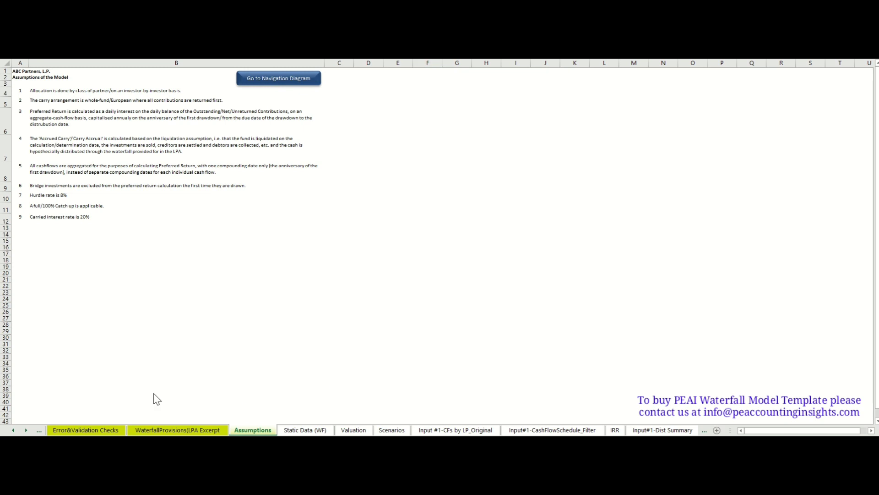
{"action": "left_click", "coordinate": [274, 81]}
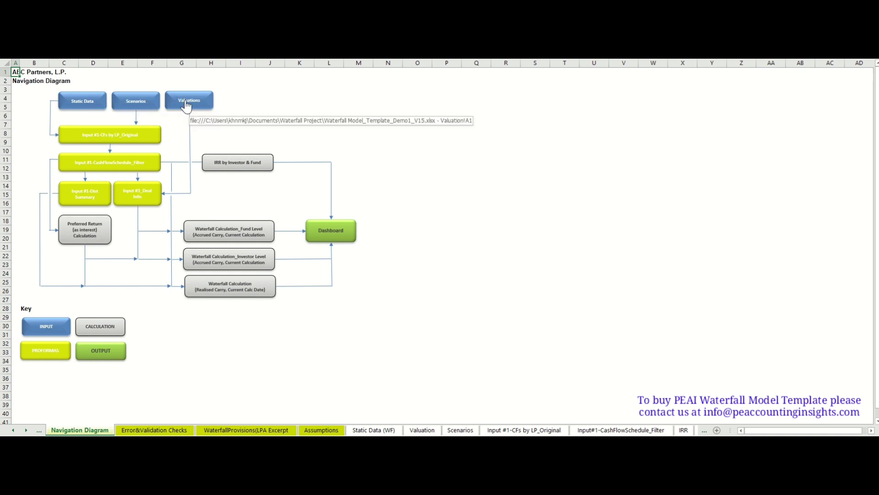
Step: Follow the diagram's Static Data link and review the Investor ID column, from Investor #1 through the CIP, total and Class A/B LP rows
{"action": "left_click", "coordinate": [91, 106]}
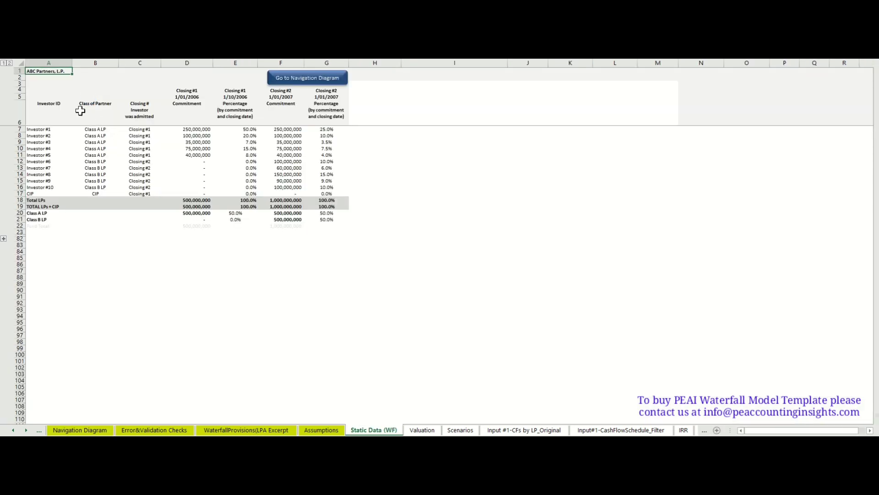
{"action": "left_click", "coordinate": [47, 130]}
{"action": "left_click_drag", "start_coordinate": [47, 130], "coordinate": [51, 186]}
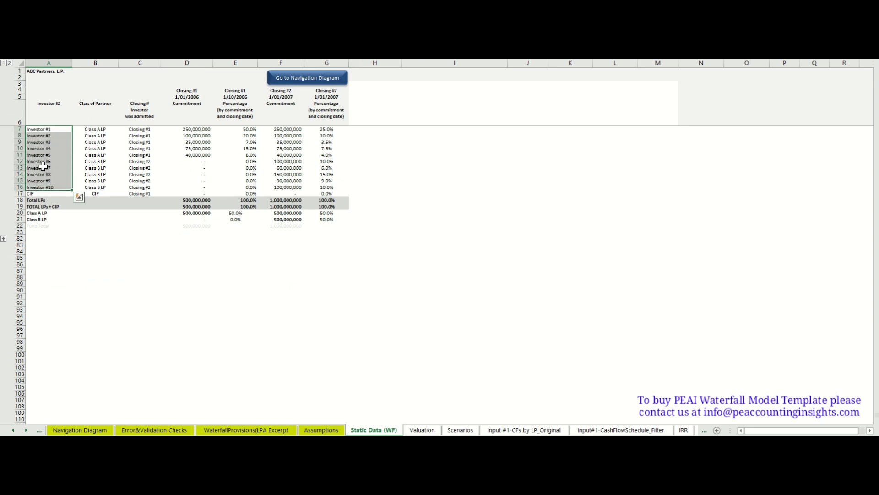
{"action": "left_click", "coordinate": [40, 193]}
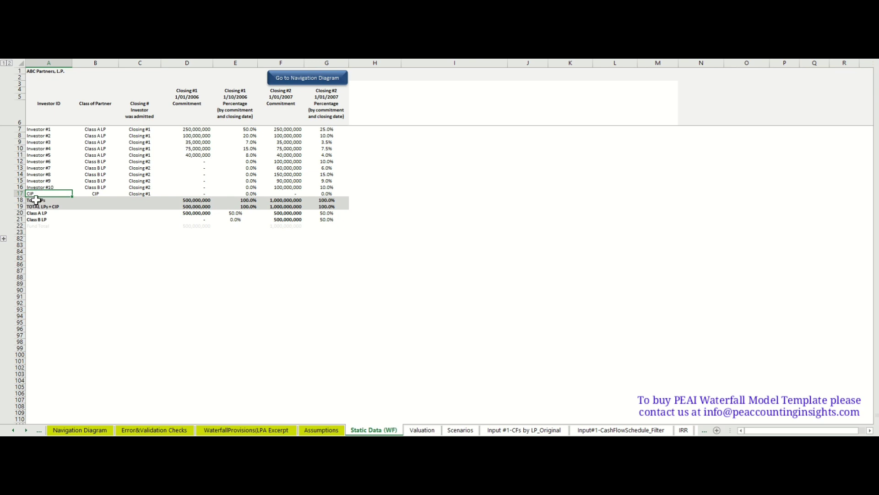
{"action": "left_click", "coordinate": [36, 199]}
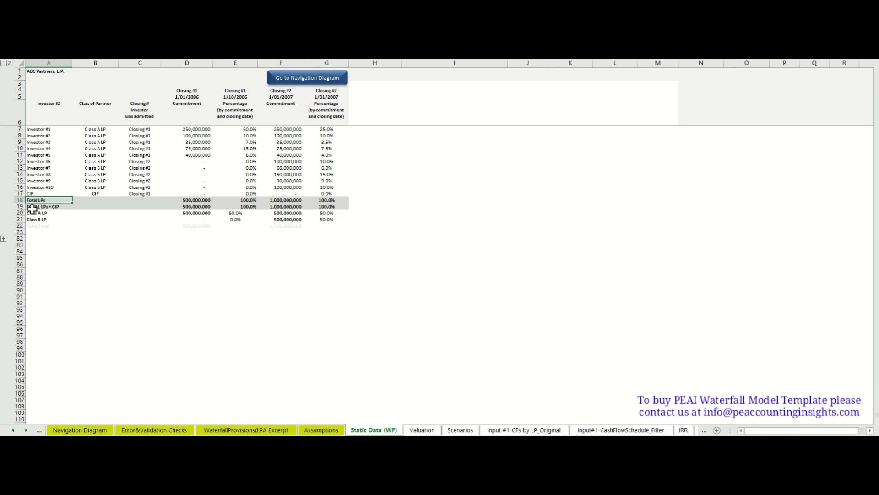
{"action": "left_click", "coordinate": [32, 207]}
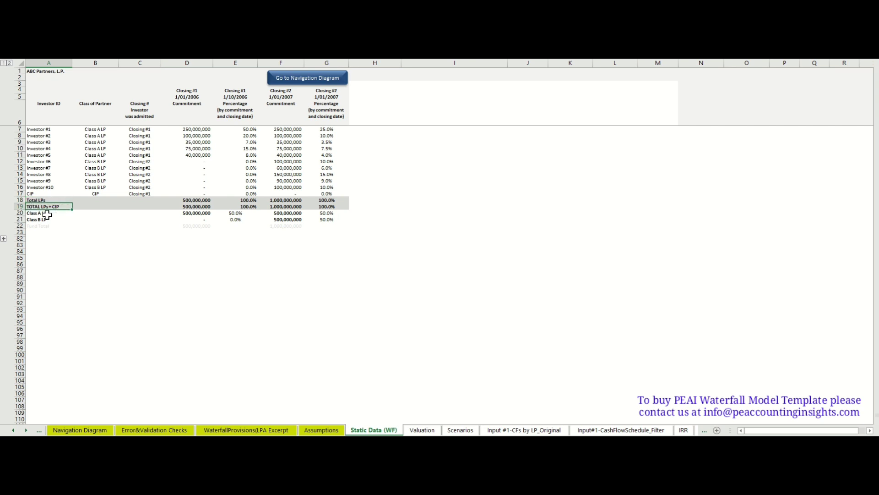
{"action": "left_click", "coordinate": [47, 214]}
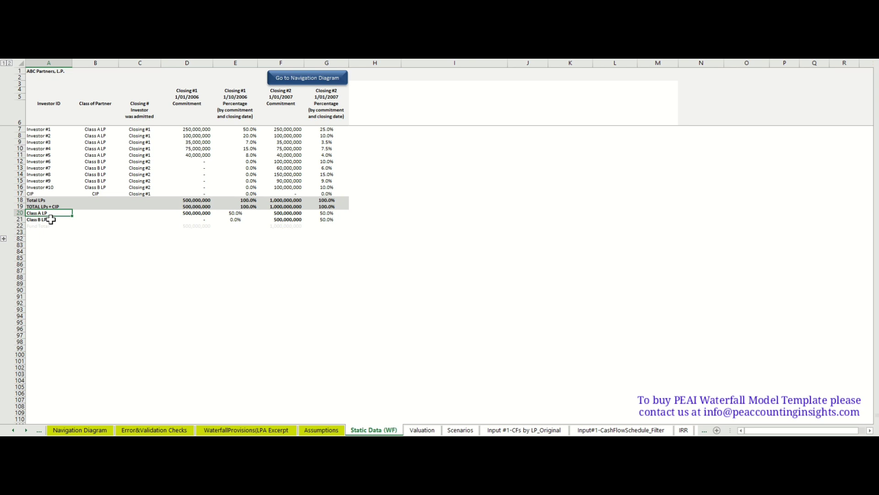
{"action": "left_click", "coordinate": [51, 220]}
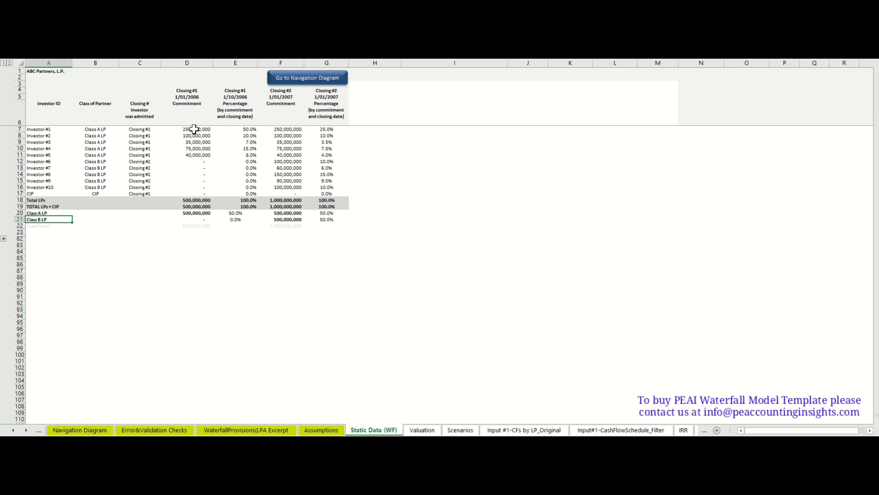
Step: Examine the Closing #1 percentages and the Closing #2 commitments and percentages by investor, including the CIP, total and class rows
{"action": "left_click", "coordinate": [248, 130]}
{"action": "left_click_drag", "start_coordinate": [248, 130], "coordinate": [248, 155]}
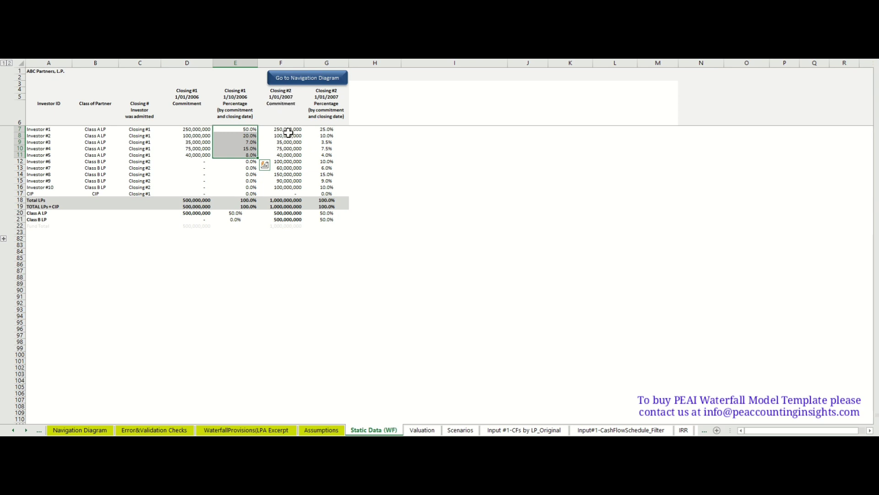
{"action": "left_click_drag", "start_coordinate": [289, 166], "coordinate": [285, 185]}
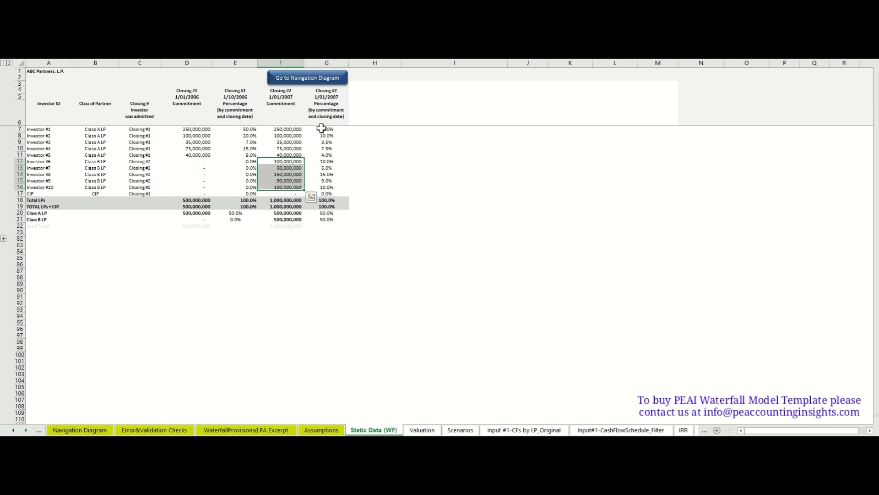
{"action": "left_click_drag", "start_coordinate": [324, 130], "coordinate": [316, 185]}
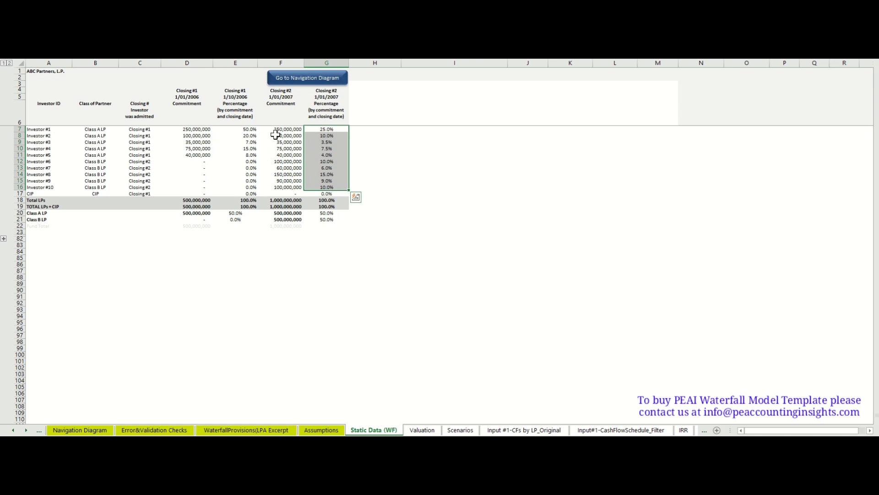
{"action": "left_click", "coordinate": [329, 206]}
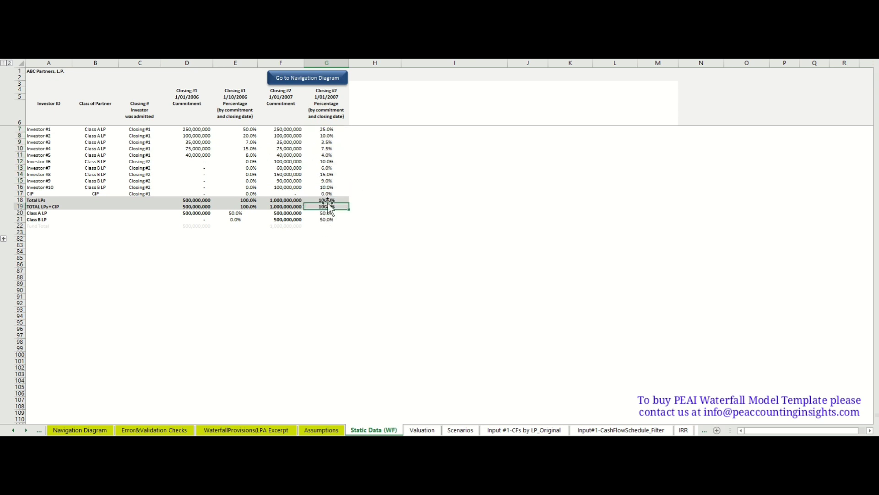
{"action": "left_click", "coordinate": [328, 194]}
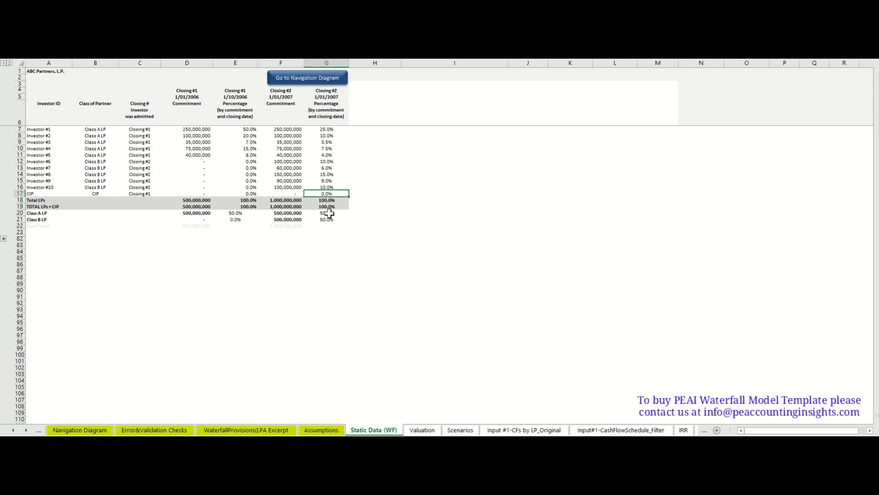
{"action": "left_click", "coordinate": [329, 213]}
{"action": "left_click", "coordinate": [327, 219]}
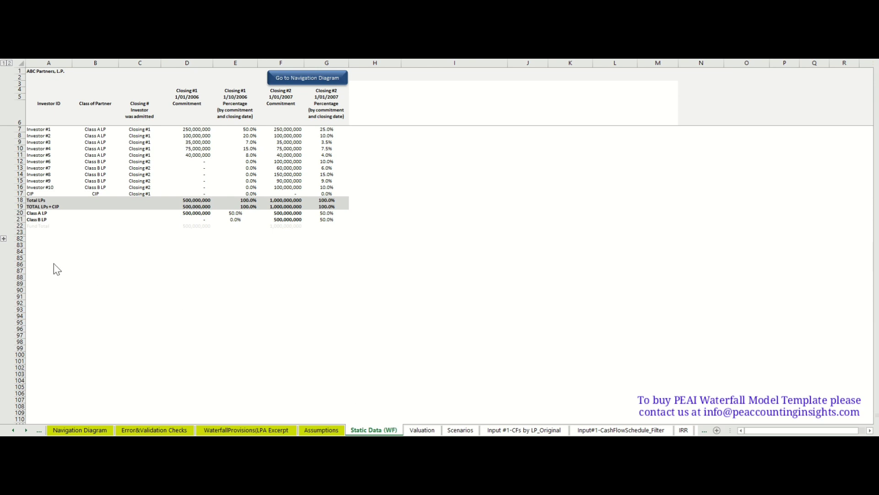
Step: Expand the collapsed row group beneath the investor table and look through the full DROP-DOWNS section
{"action": "left_click", "coordinate": [4, 238]}
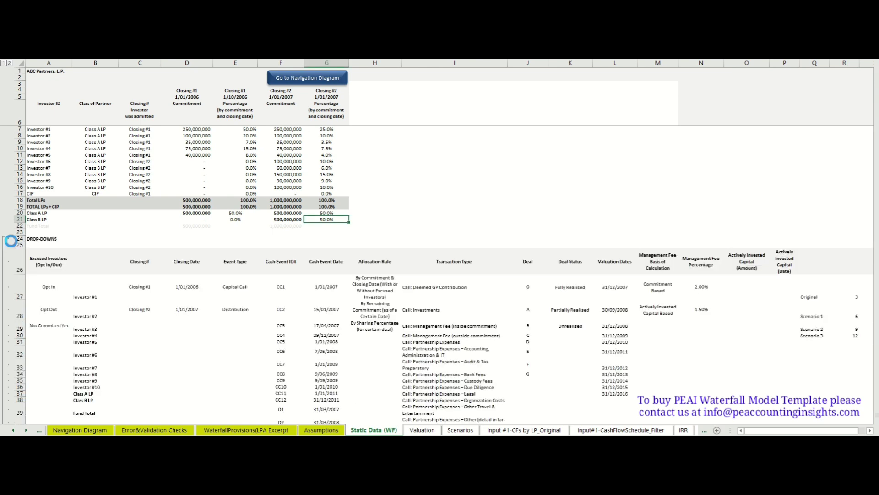
{"action": "scroll", "coordinate": [174, 289], "scroll_direction": "down", "scroll_amount": 12}
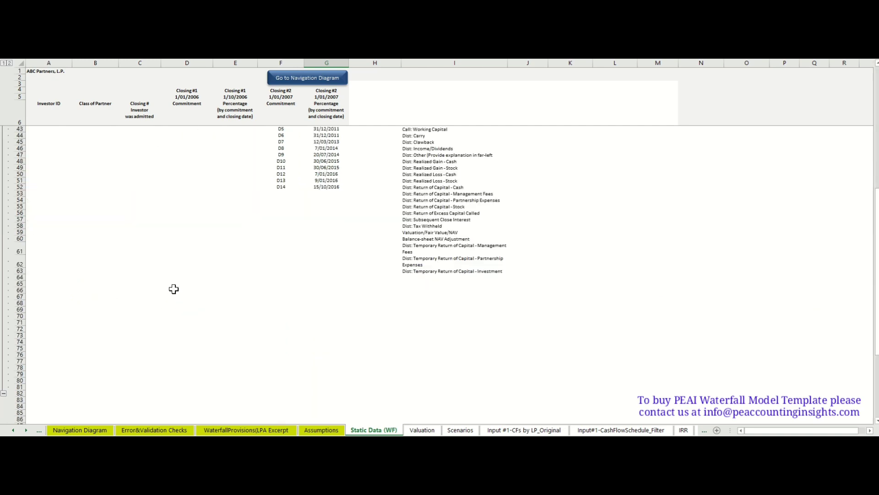
{"action": "scroll", "coordinate": [173, 289], "scroll_direction": "up", "scroll_amount": 7}
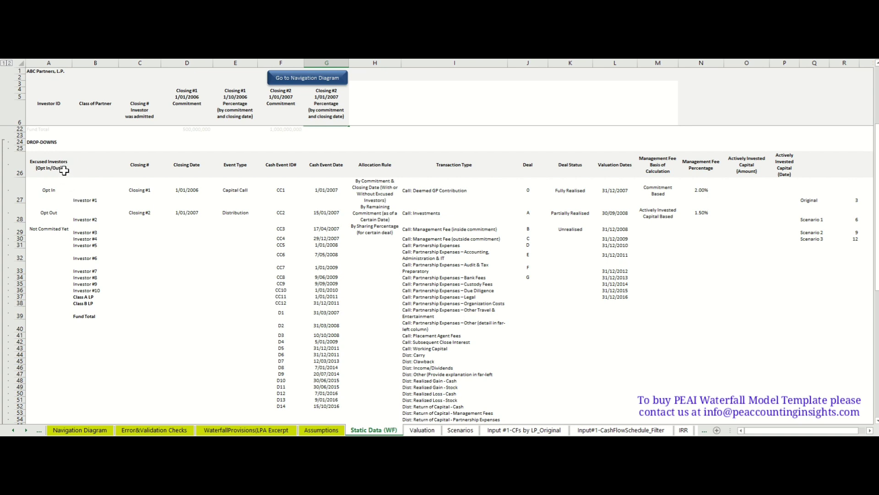
Step: Review the Excused Investors options in the DROP-DOWNS section: Opt In, Opt Out and Not Commited Yet
{"action": "left_click", "coordinate": [50, 164]}
{"action": "left_click_drag", "start_coordinate": [55, 186], "coordinate": [46, 217]}
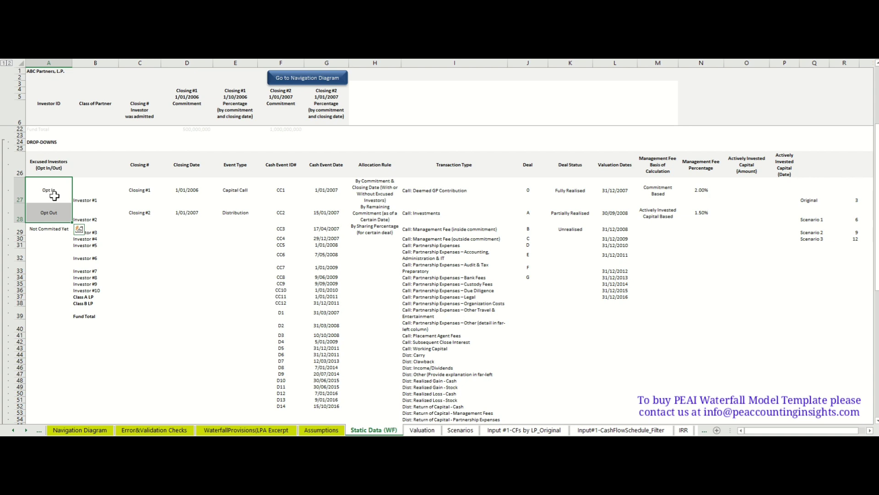
{"action": "left_click", "coordinate": [59, 228]}
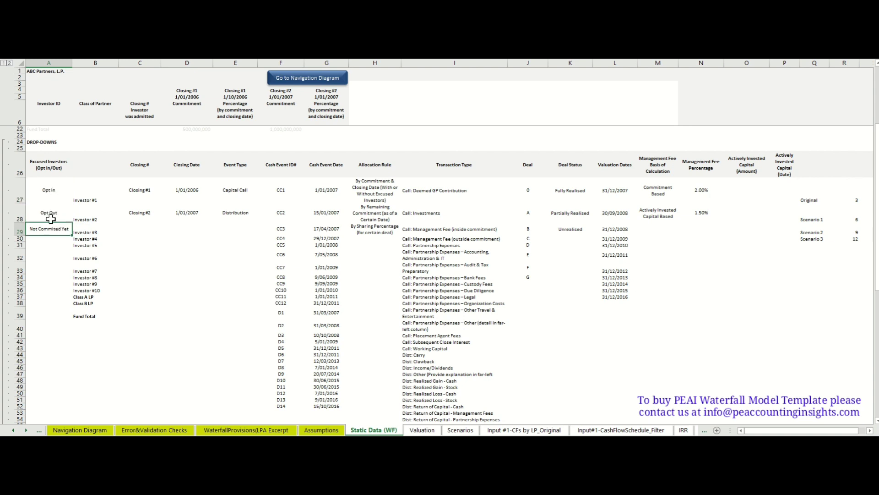
{"action": "left_click", "coordinate": [50, 195]}
{"action": "left_click", "coordinate": [52, 209]}
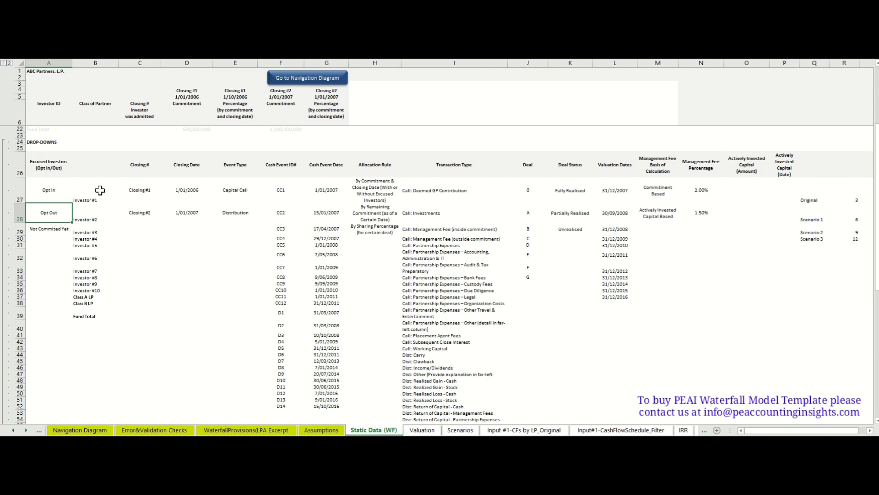
Step: Review the drop-down lists for investors, event types and cash event IDs, and the three allocation rules in H27:H29
{"action": "left_click_drag", "start_coordinate": [100, 191], "coordinate": [93, 289]}
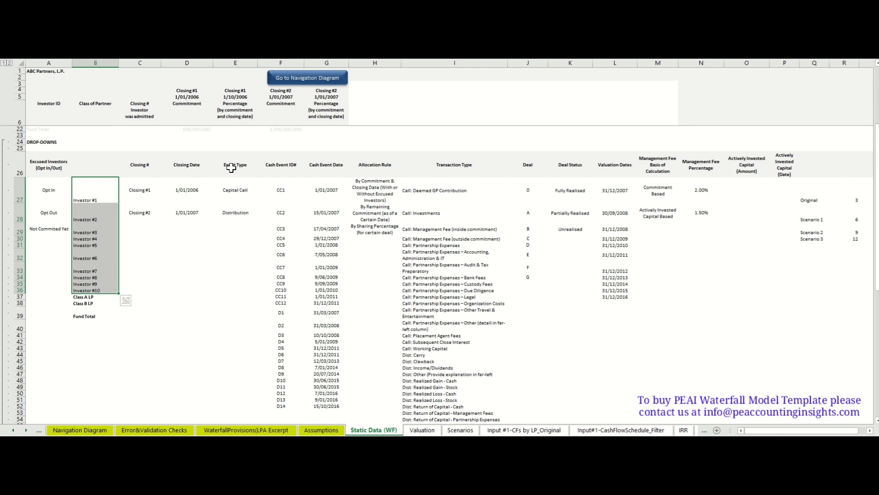
{"action": "left_click", "coordinate": [242, 213]}
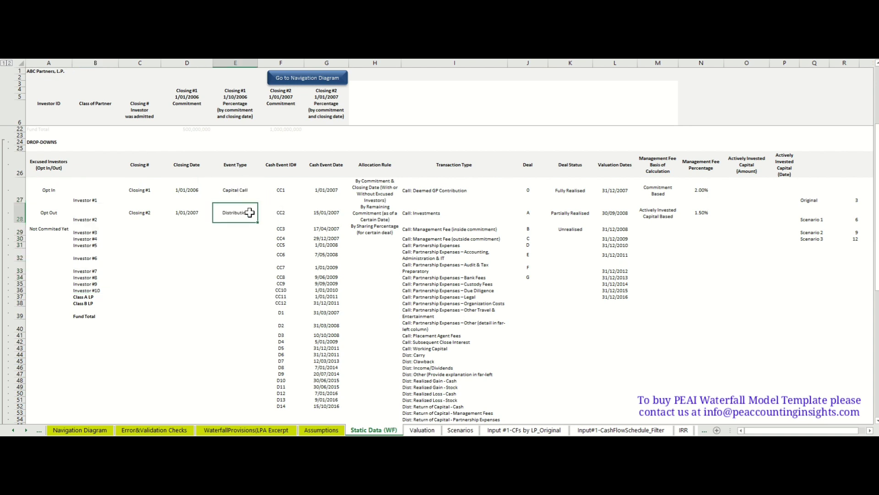
{"action": "left_click", "coordinate": [282, 171]}
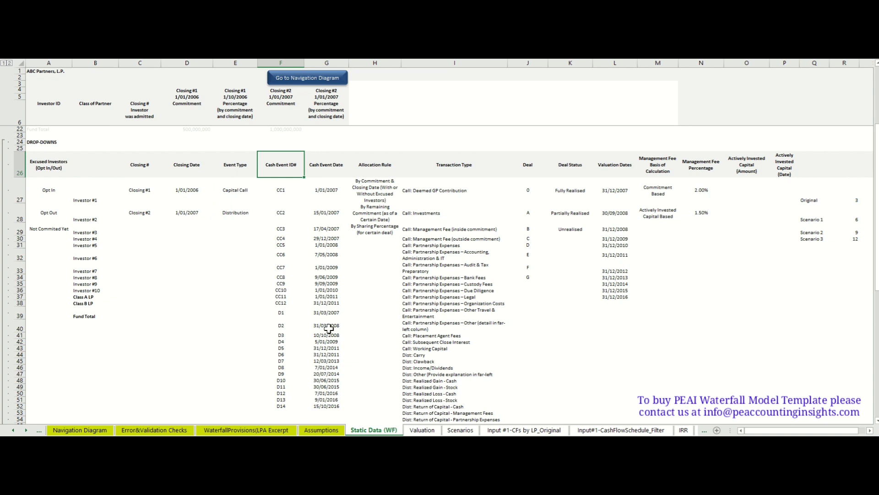
{"action": "left_click", "coordinate": [383, 185]}
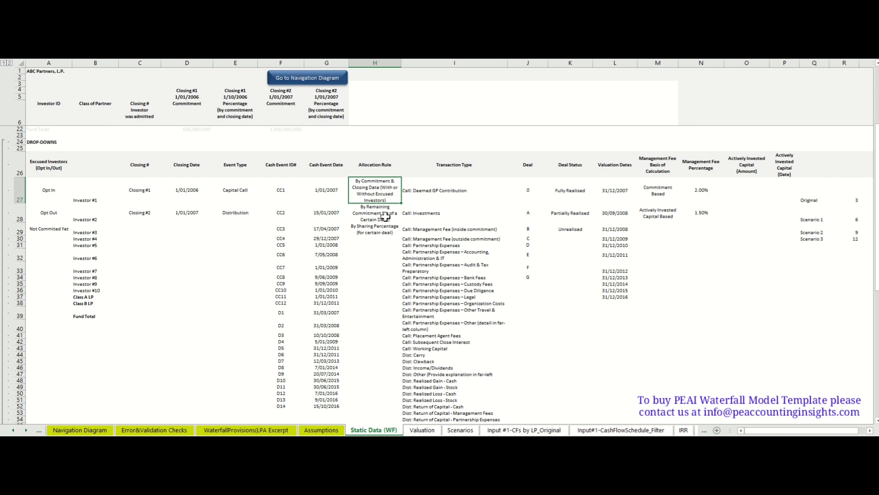
{"action": "left_click", "coordinate": [371, 219]}
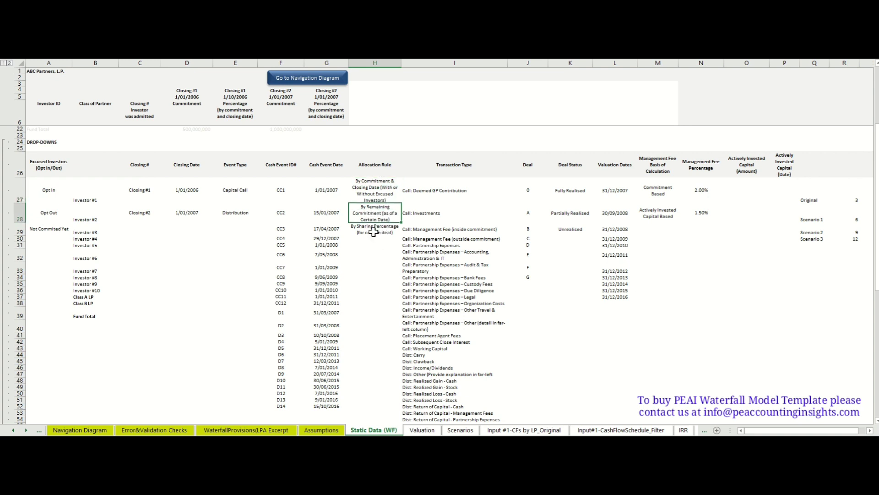
{"action": "left_click", "coordinate": [372, 231]}
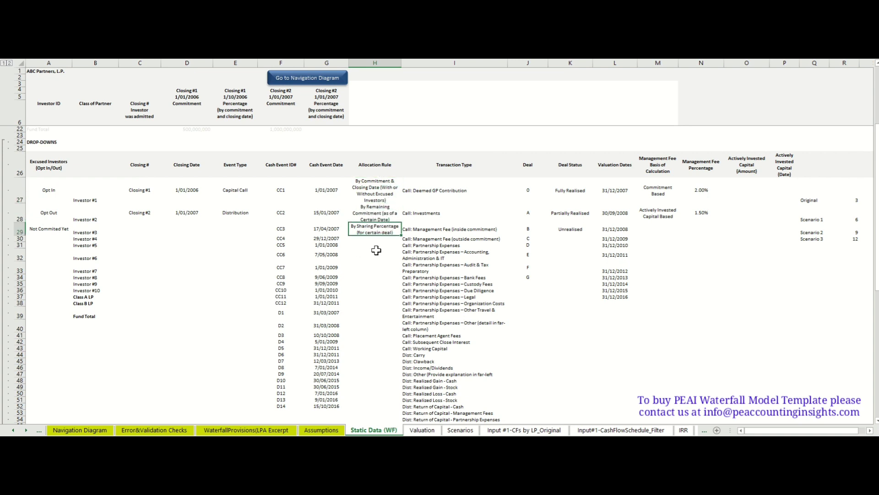
{"action": "left_click", "coordinate": [377, 252]}
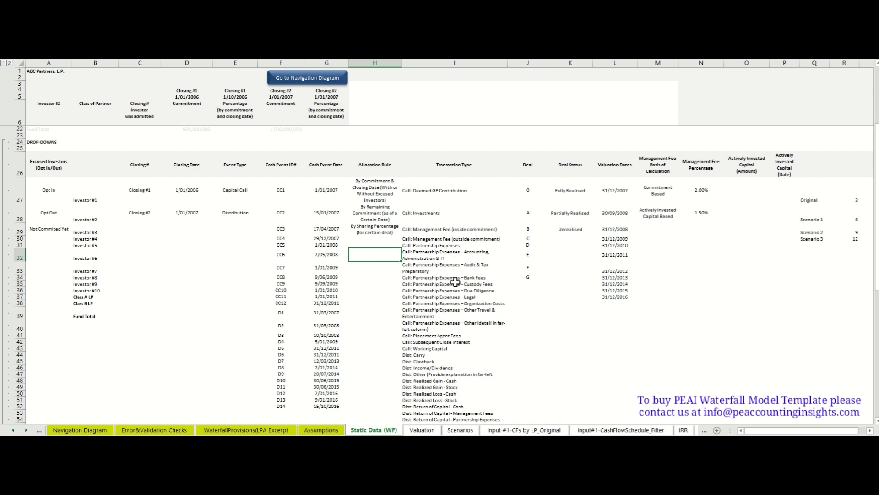
Step: Examine the Transaction Type list, the Deal codes, and the Fully Realised, Partially Realised and Unrealised deal statuses
{"action": "scroll", "coordinate": [456, 287], "scroll_direction": "down", "scroll_amount": 2}
{"action": "scroll", "coordinate": [456, 287], "scroll_direction": "up", "scroll_amount": 2}
{"action": "left_click_drag", "start_coordinate": [442, 192], "coordinate": [440, 326]}
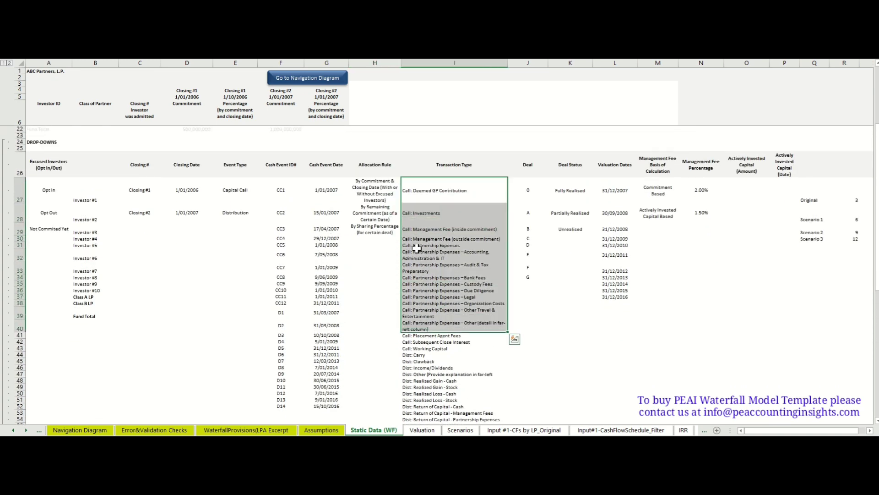
{"action": "left_click", "coordinate": [531, 191]}
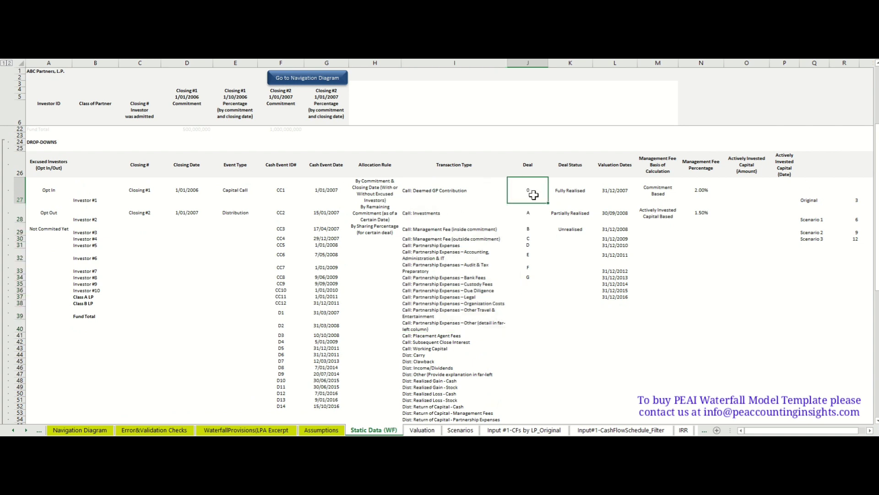
{"action": "left_click_drag", "start_coordinate": [531, 212], "coordinate": [529, 268]}
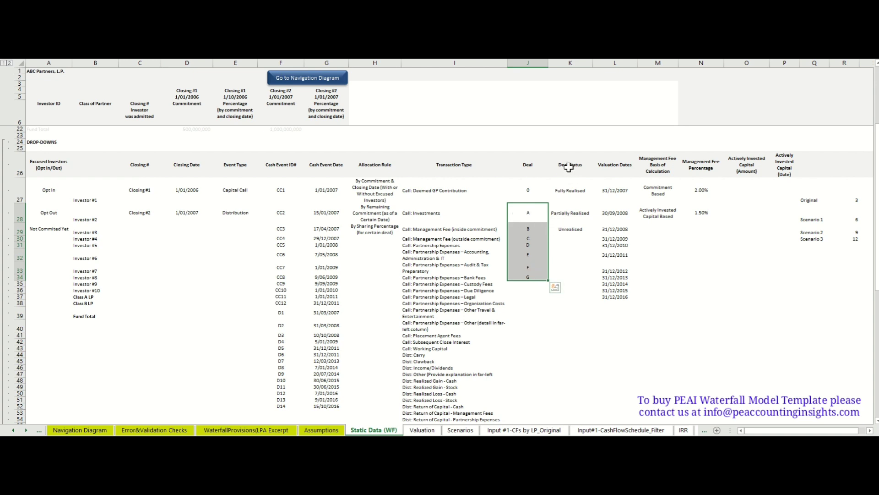
{"action": "left_click", "coordinate": [576, 189]}
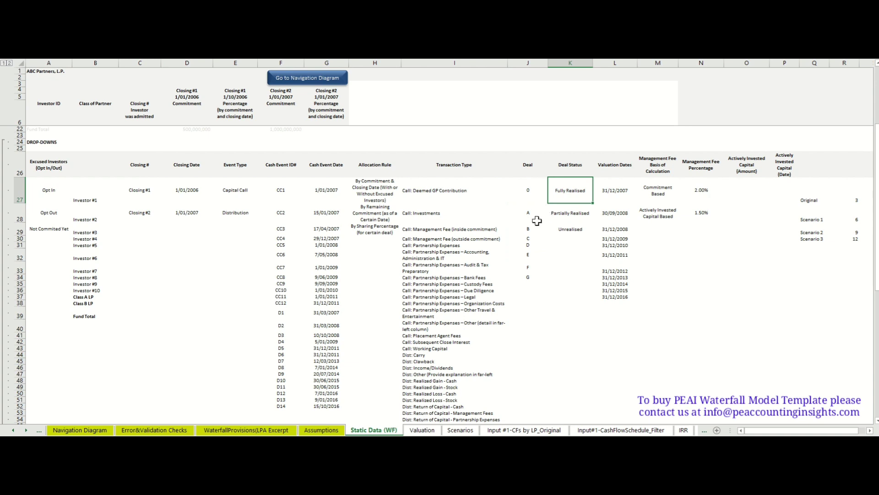
{"action": "left_click", "coordinate": [567, 213]}
{"action": "left_click", "coordinate": [576, 230]}
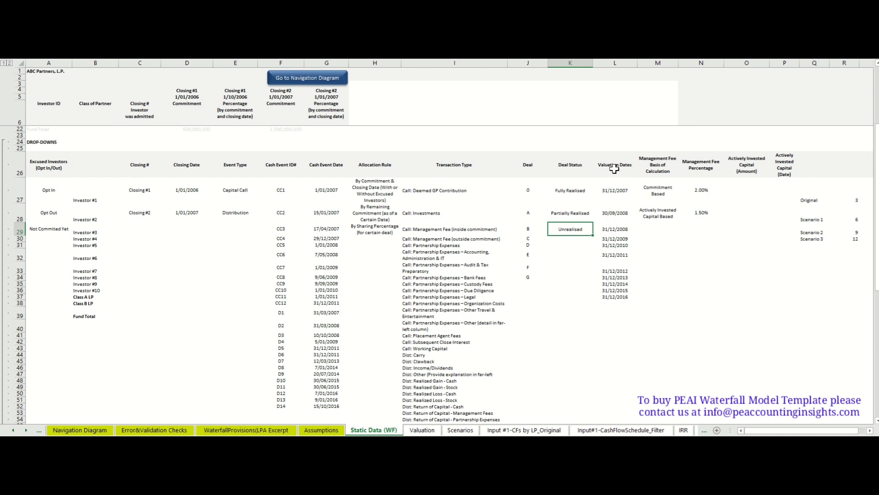
Step: Review the valuation dates in L27:L37 and the management fee calculation bases with their percentages in N27:N28
{"action": "left_click", "coordinate": [620, 189]}
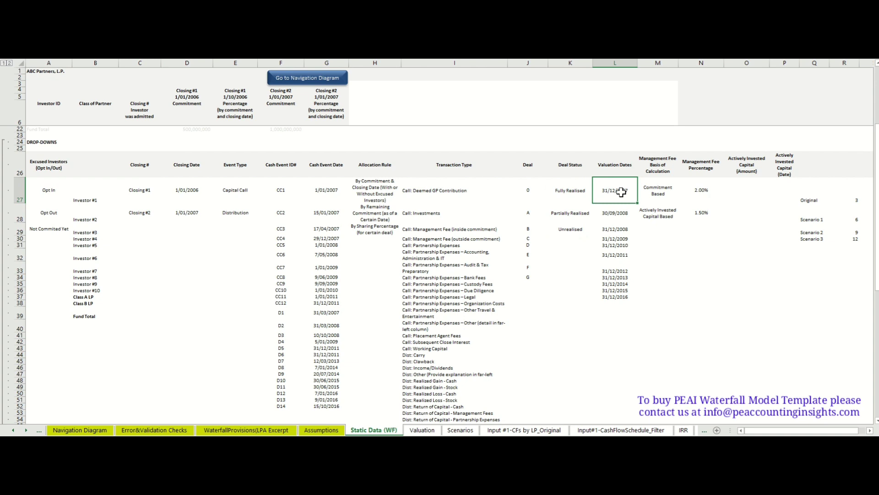
{"action": "left_click_drag", "start_coordinate": [614, 187], "coordinate": [614, 296]}
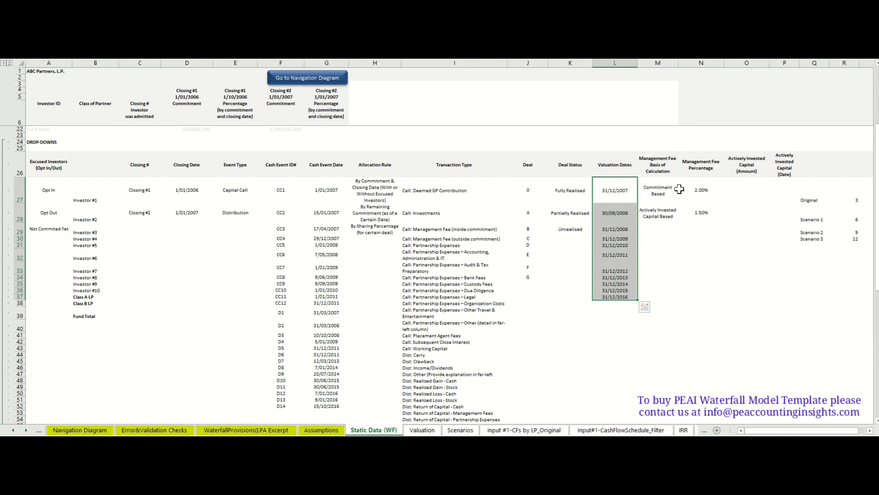
{"action": "left_click", "coordinate": [663, 186]}
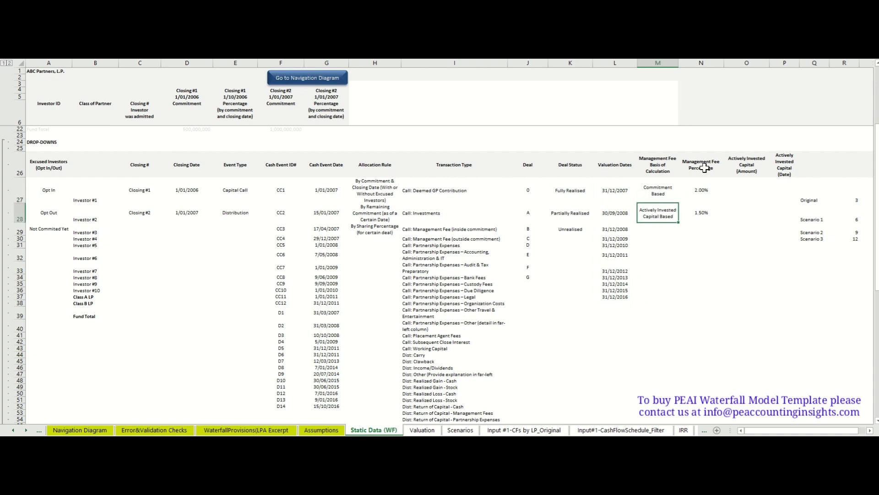
{"action": "left_click_drag", "start_coordinate": [705, 168], "coordinate": [702, 212]}
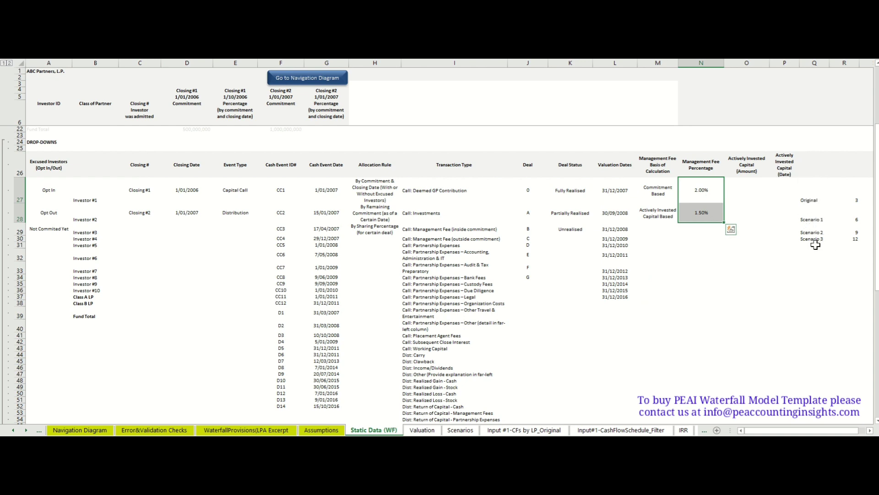
Step: Collapse the DROP-DOWNS rows on the Static Data sheet and go to the Scenarios sheet through the navigation diagram
{"action": "left_click", "coordinate": [3, 236]}
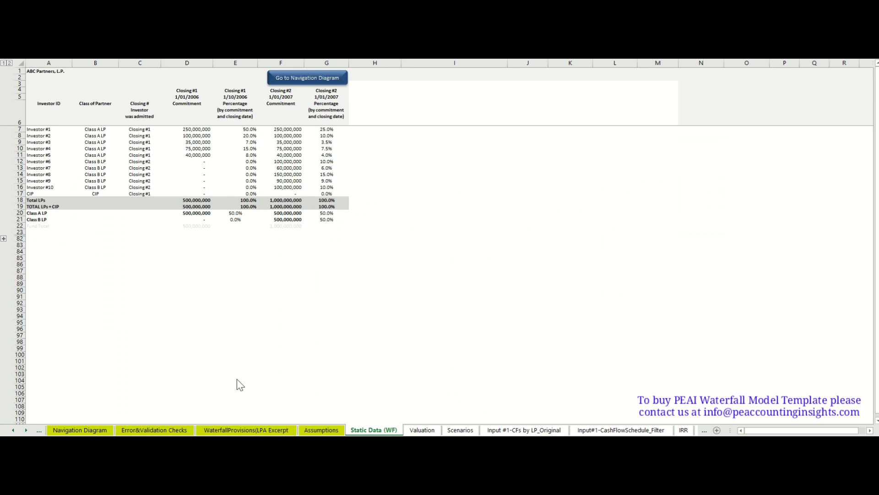
{"action": "left_click", "coordinate": [285, 82]}
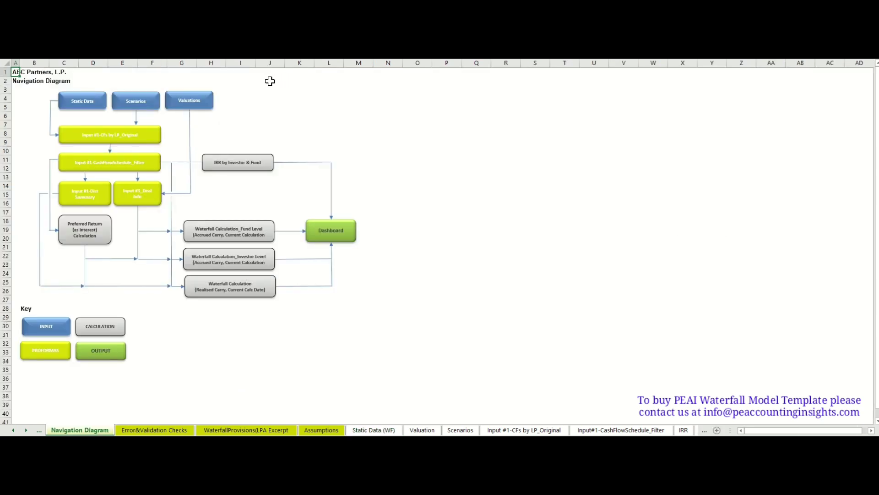
{"action": "left_click", "coordinate": [130, 106]}
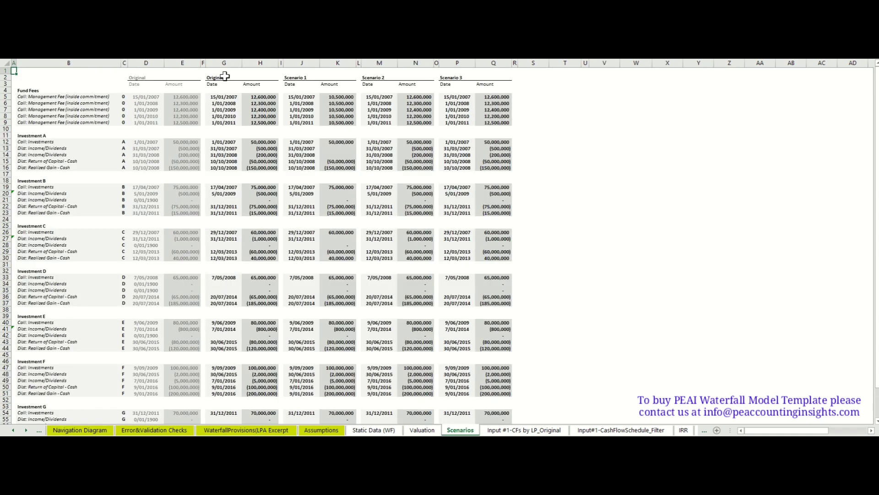
Step: Hide the Scenario 1 to 3 columns J:Q and the greyed Original columns D:E on the Scenarios sheet
{"action": "left_click", "coordinate": [302, 61]}
{"action": "mouse_move", "coordinate": [302, 61]}
{"action": "left_mouse_down"}
{"action": "mouse_move", "coordinate": [504, 73]}
{"action": "mouse_move", "coordinate": [434, 64]}
{"action": "left_mouse_up"}
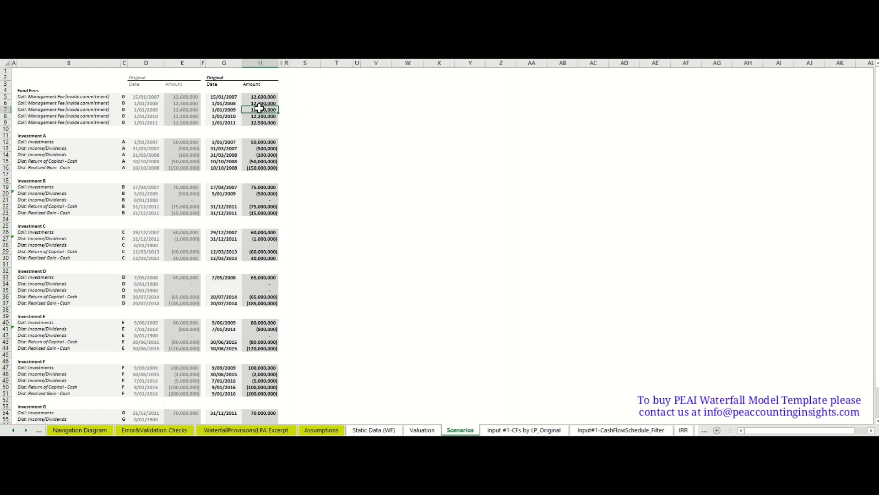
{"action": "left_click_drag", "start_coordinate": [182, 63], "coordinate": [120, 68]}
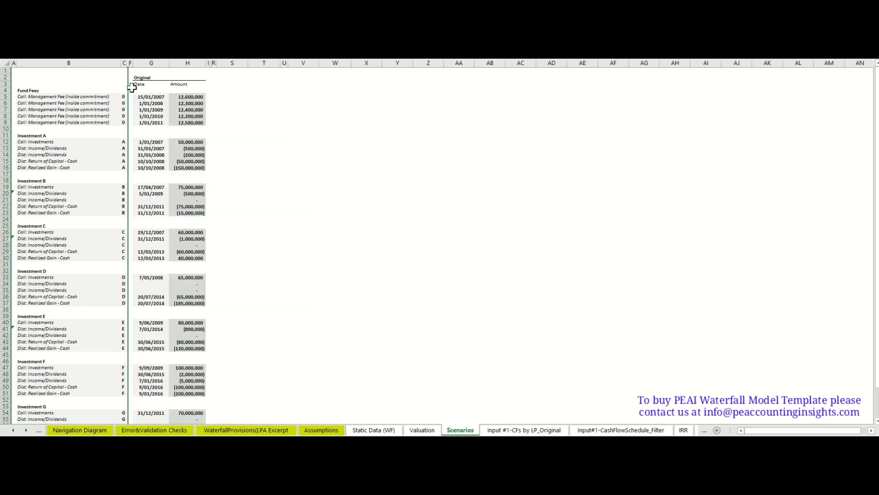
{"action": "left_click", "coordinate": [232, 142]}
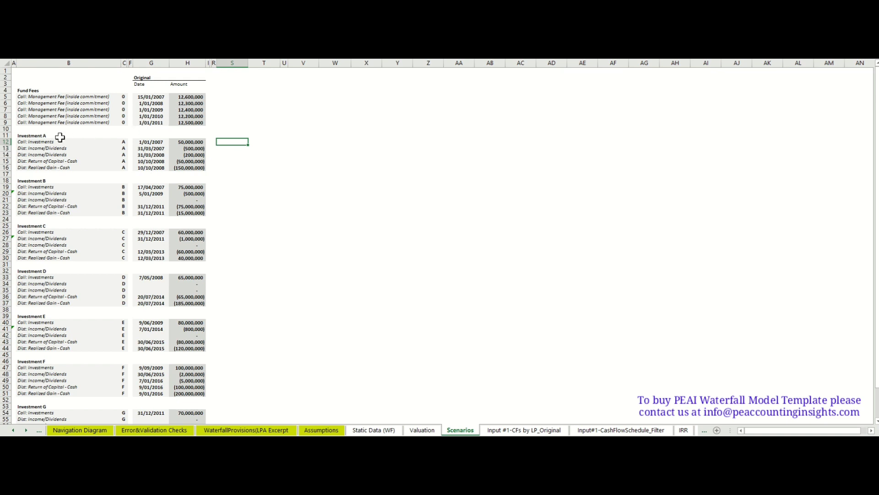
Step: Review the Original cash flows by investment, focusing on Investment A's income/dividends, return of capital and realized gain rows
{"action": "scroll", "coordinate": [92, 238], "scroll_direction": "down", "scroll_amount": 2}
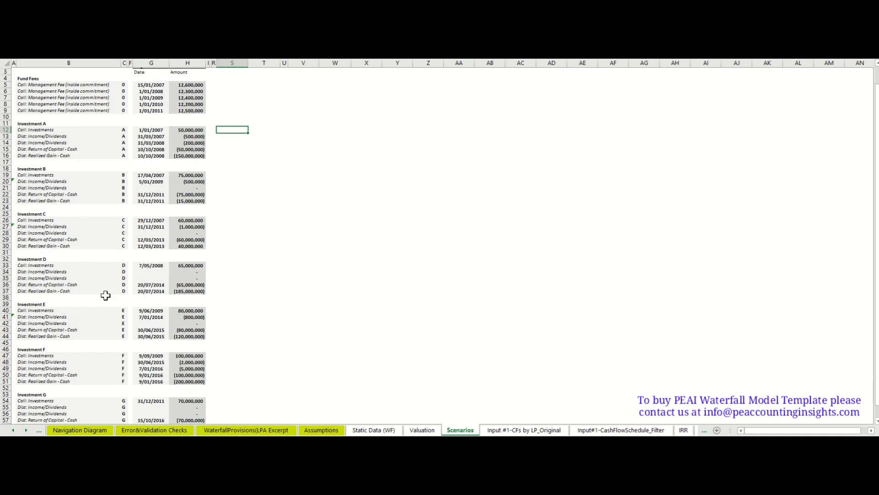
{"action": "scroll", "coordinate": [94, 383], "scroll_direction": "down", "scroll_amount": 2}
{"action": "scroll", "coordinate": [89, 183], "scroll_direction": "up", "scroll_amount": 4}
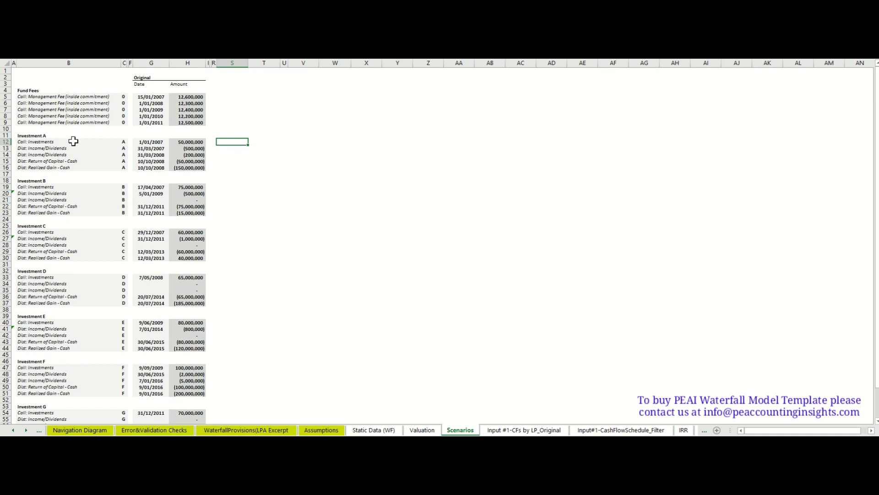
{"action": "left_click_drag", "start_coordinate": [71, 147], "coordinate": [72, 155]}
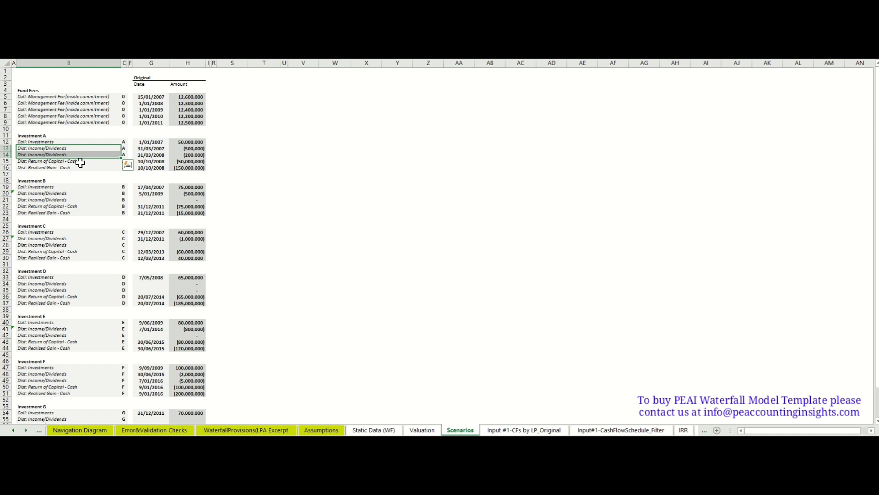
{"action": "left_click", "coordinate": [152, 168]}
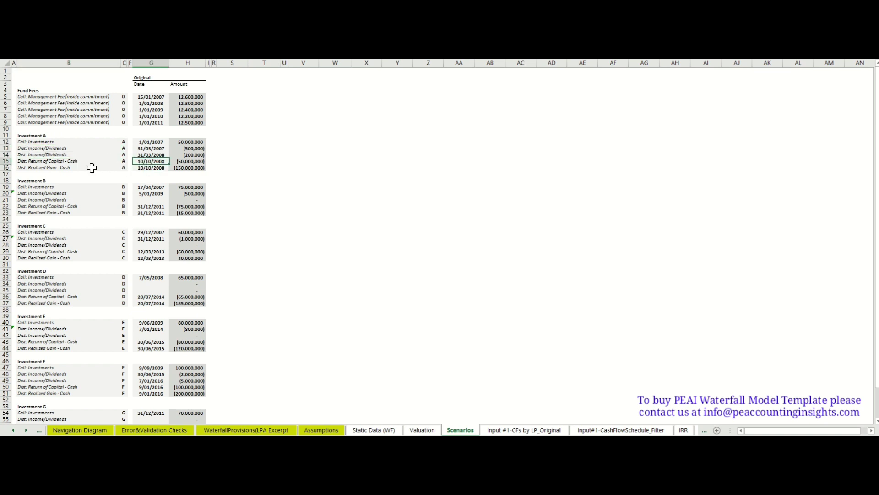
{"action": "left_click_drag", "start_coordinate": [71, 161], "coordinate": [72, 166]}
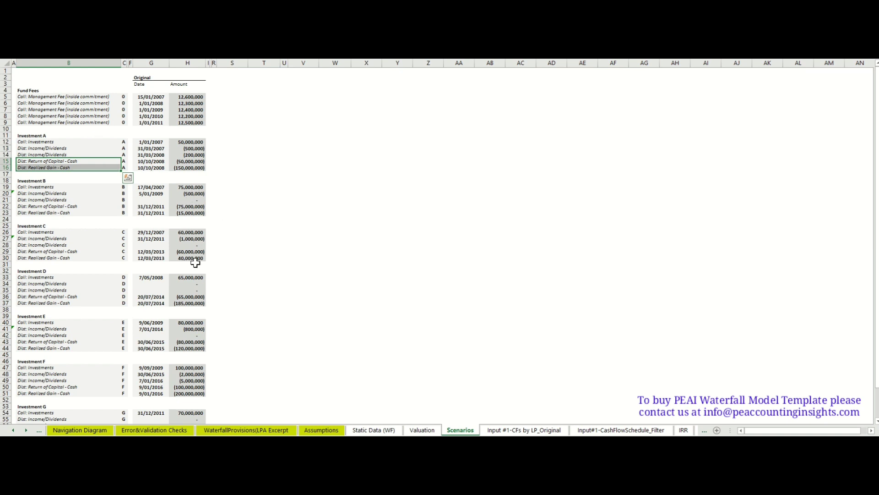
Step: Examine Investment D's income/dividends rows and the remaining investments down to Investment G's realized gain
{"action": "left_click", "coordinate": [332, 452]}
{"action": "left_click_drag", "start_coordinate": [49, 285], "coordinate": [190, 291]}
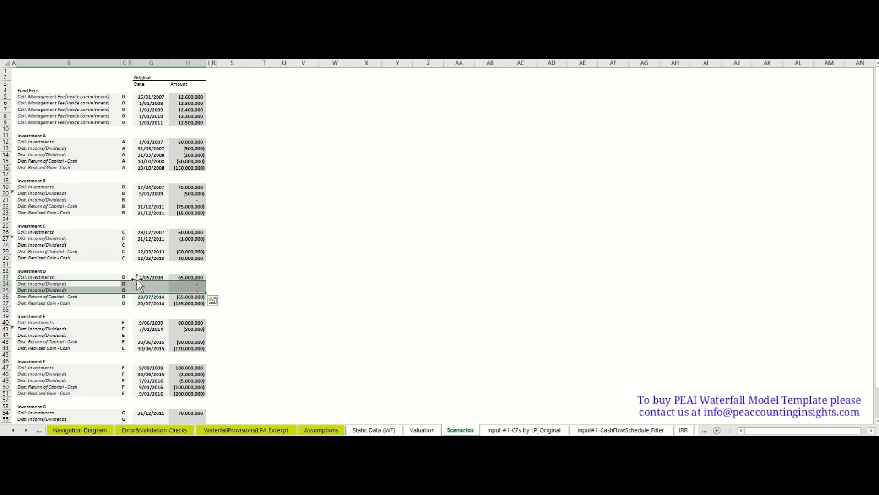
{"action": "scroll", "coordinate": [152, 284], "scroll_direction": "down", "scroll_amount": 4}
{"action": "scroll", "coordinate": [152, 283], "scroll_direction": "down", "scroll_amount": 1}
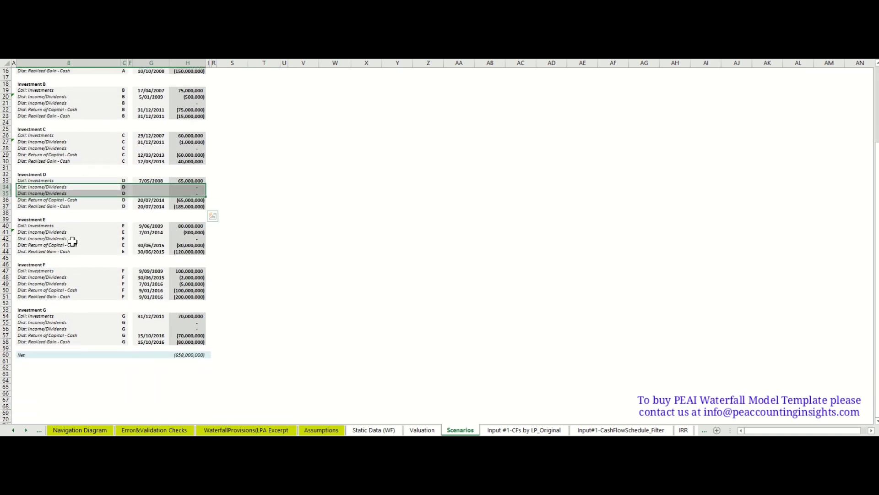
{"action": "left_click", "coordinate": [151, 342]}
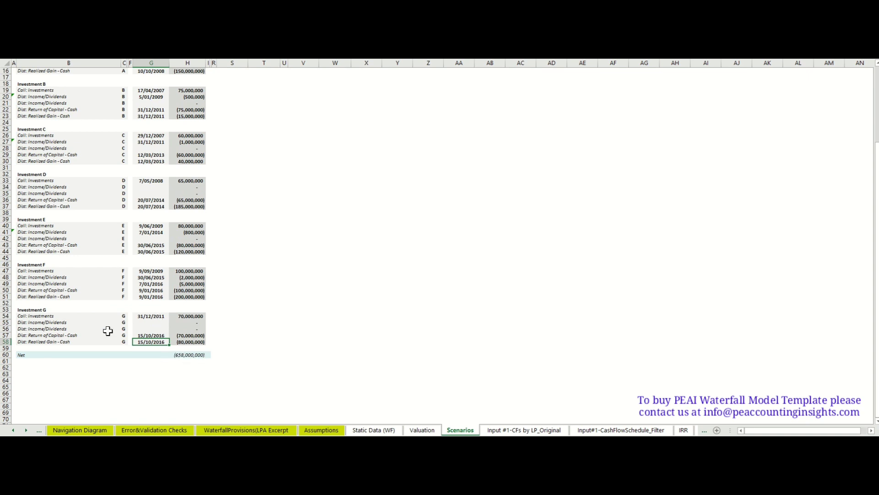
{"action": "scroll", "coordinate": [156, 313], "scroll_direction": "up", "scroll_amount": 5}
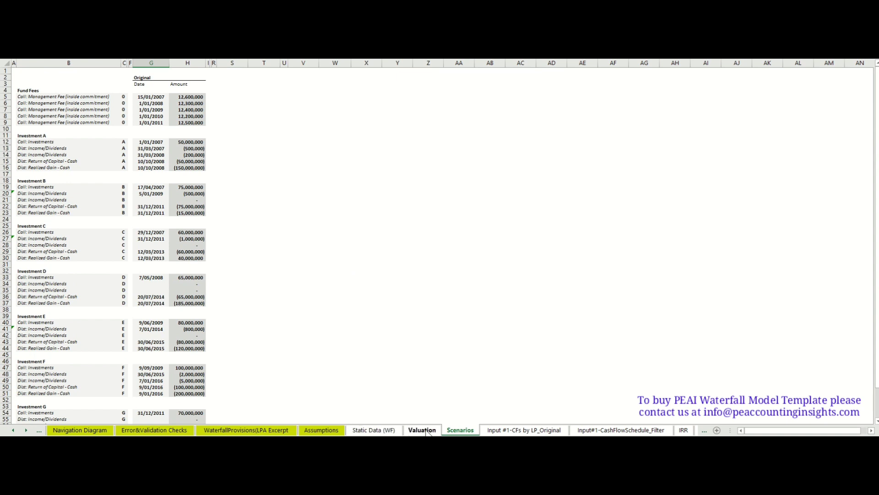
Step: Go to the Valuation sheet through the navigation diagram and review the end dates and status of deals F and G
{"action": "left_click", "coordinate": [80, 430]}
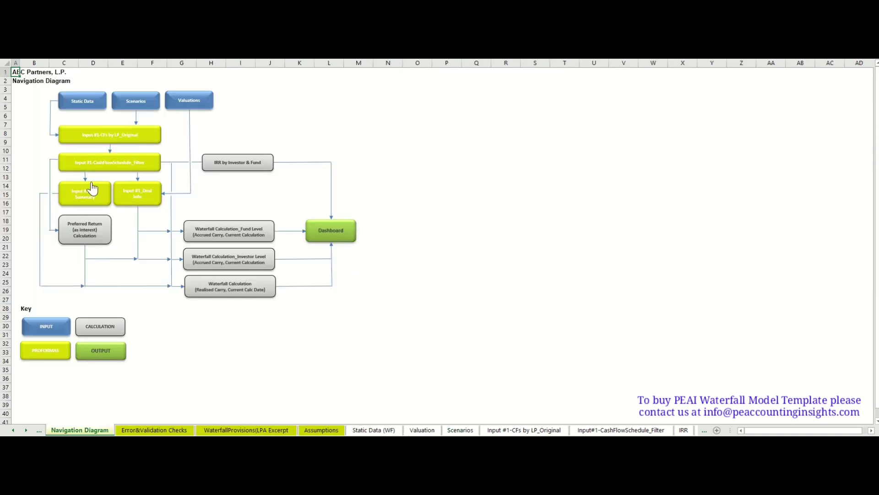
{"action": "left_click", "coordinate": [195, 101]}
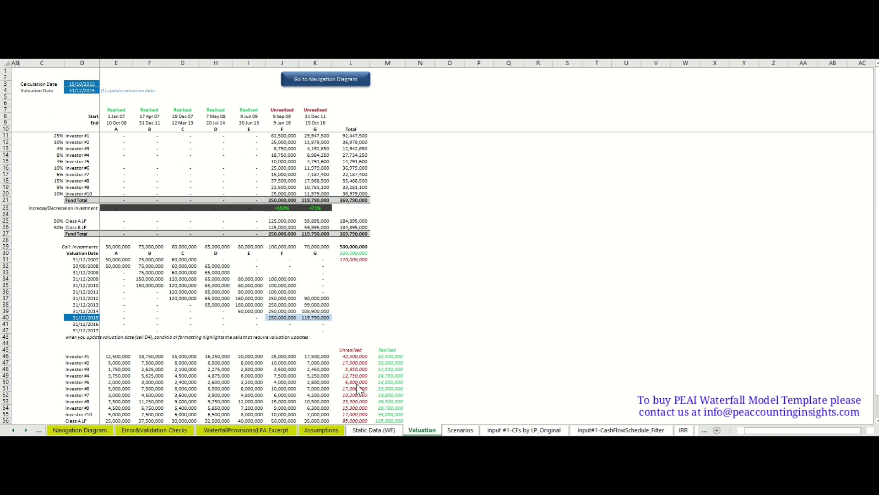
{"action": "left_click", "coordinate": [76, 108]}
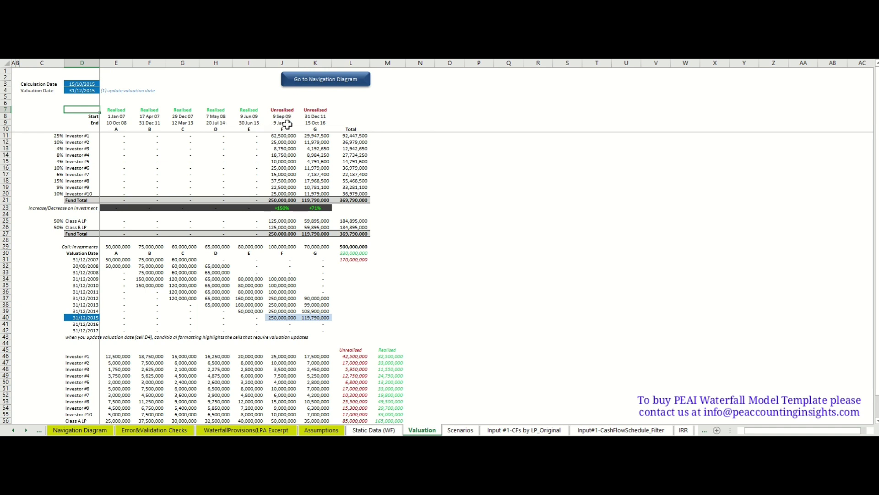
{"action": "left_click_drag", "start_coordinate": [283, 124], "coordinate": [315, 123]}
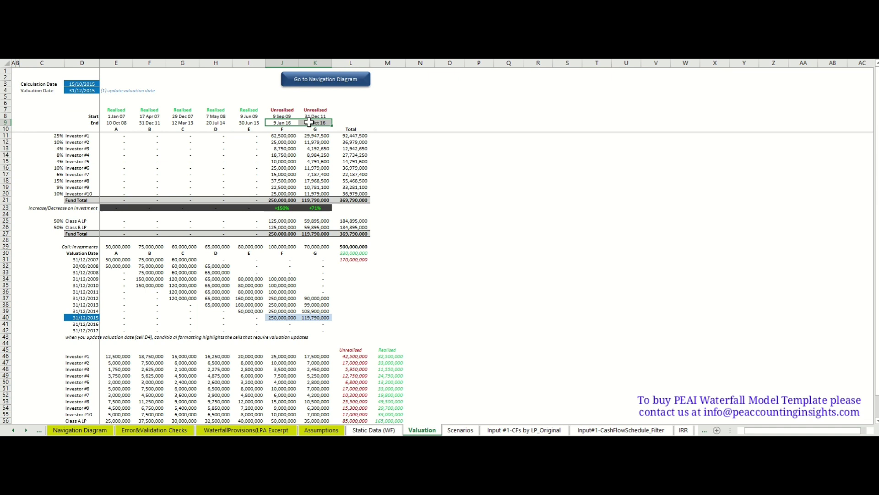
{"action": "left_click", "coordinate": [281, 110]}
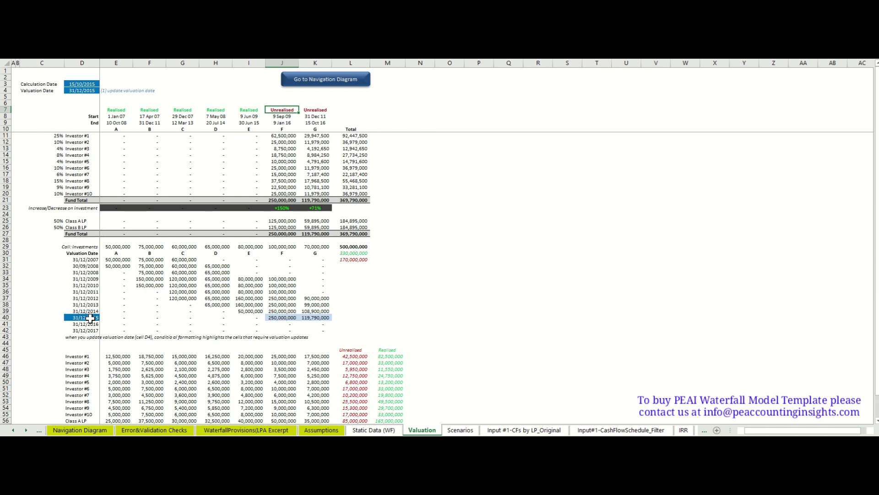
Step: Compare the 31/12/2015 valuations of deals F and G with their called investments and the Increase/Decrease on Investment percentages
{"action": "left_click_drag", "start_coordinate": [274, 321], "coordinate": [318, 322]}
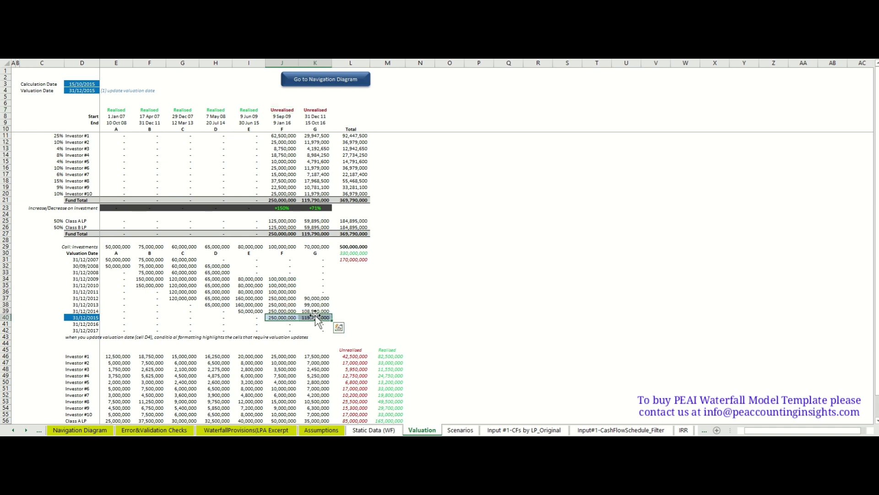
{"action": "left_click", "coordinate": [284, 318]}
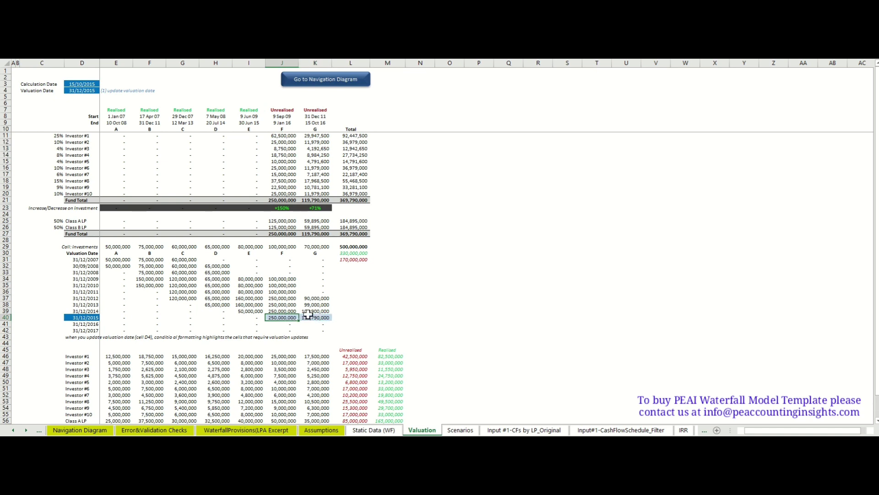
{"action": "left_click", "coordinate": [310, 318]}
{"action": "left_click", "coordinate": [279, 318]}
{"action": "left_click", "coordinate": [284, 246]}
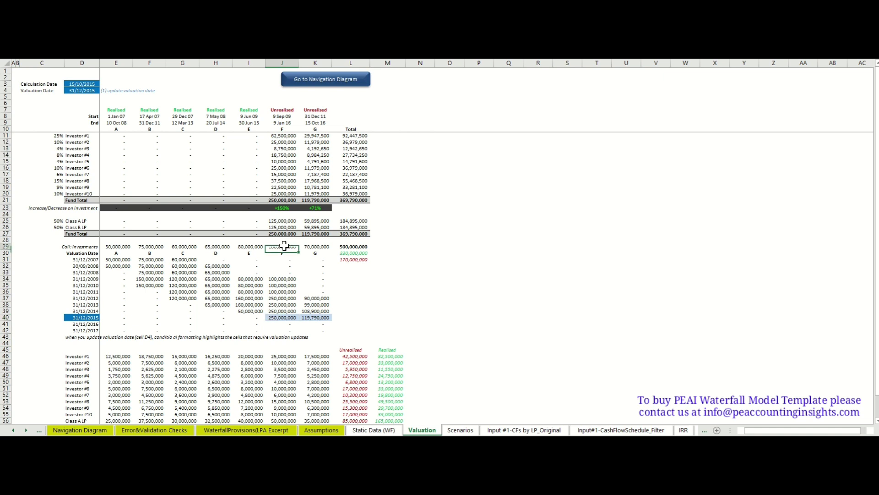
{"action": "left_click", "coordinate": [284, 207]}
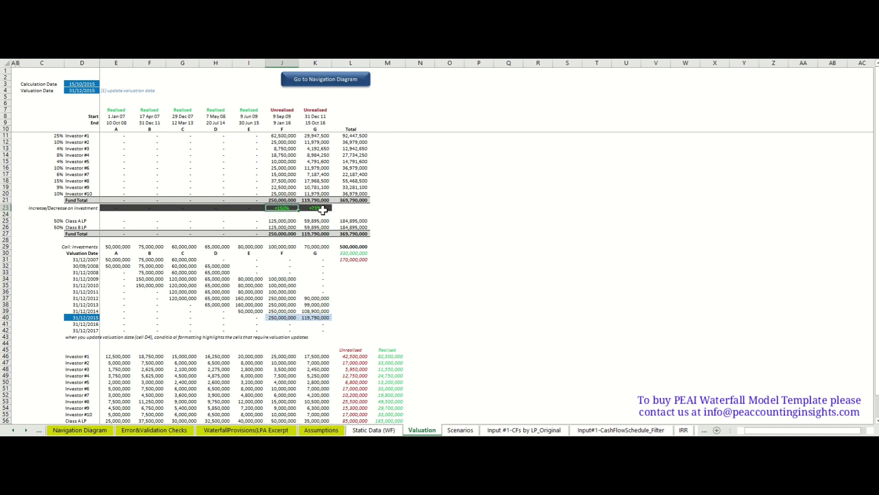
{"action": "left_click", "coordinate": [322, 208]}
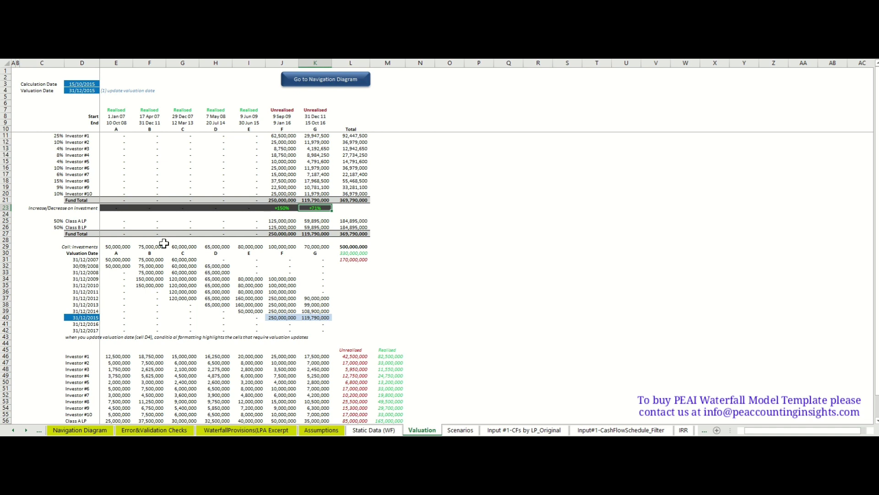
Step: Set the Valuation Date in D4 to 31/12/2014
{"action": "left_click", "coordinate": [87, 91]}
{"action": "left_click", "coordinate": [103, 90]}
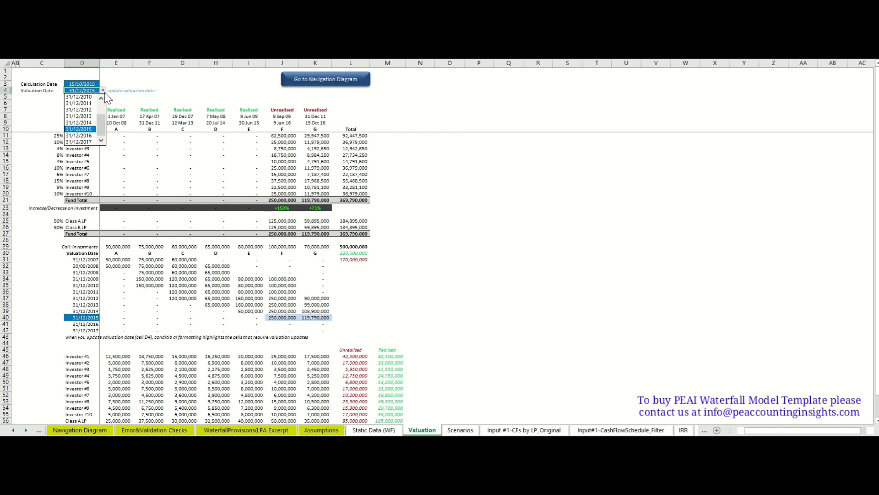
{"action": "left_click", "coordinate": [94, 123]}
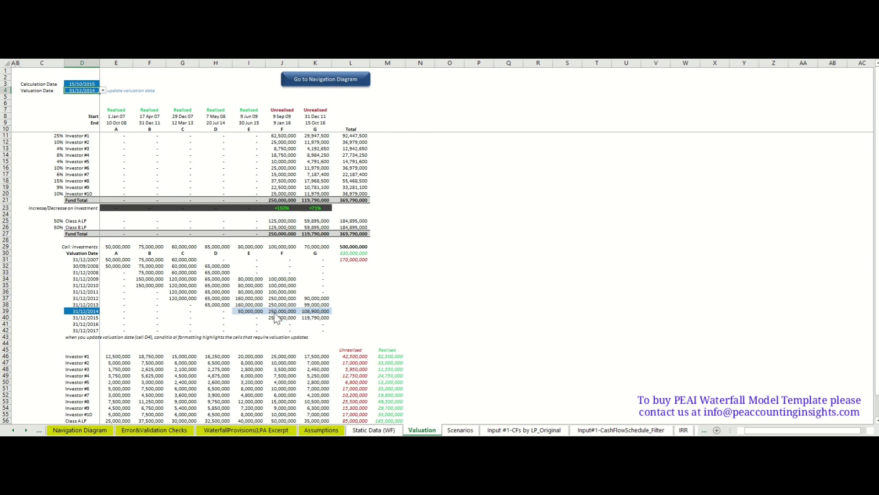
{"action": "left_click_drag", "start_coordinate": [351, 298], "coordinate": [351, 292]}
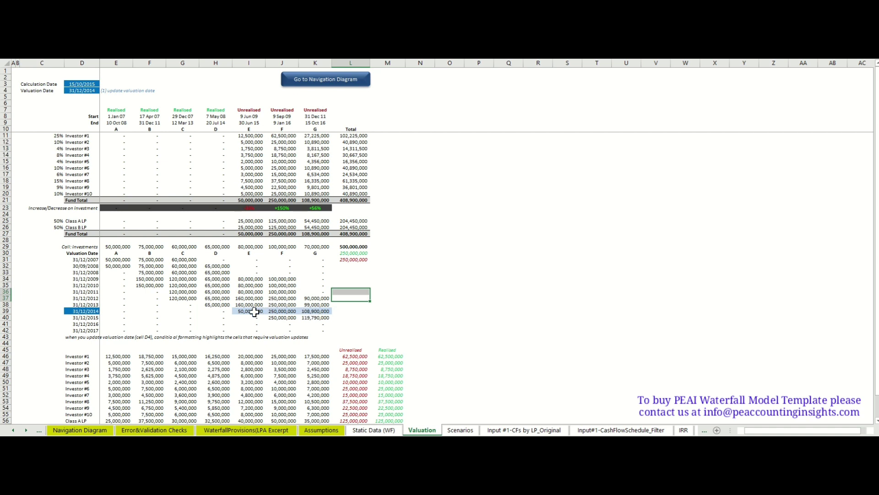
Step: Compare deal E's 31/12/2014 valuation with its called investment and check its Increase/Decrease on Investment percentage
{"action": "left_click", "coordinate": [255, 312]}
{"action": "left_click", "coordinate": [249, 247]}
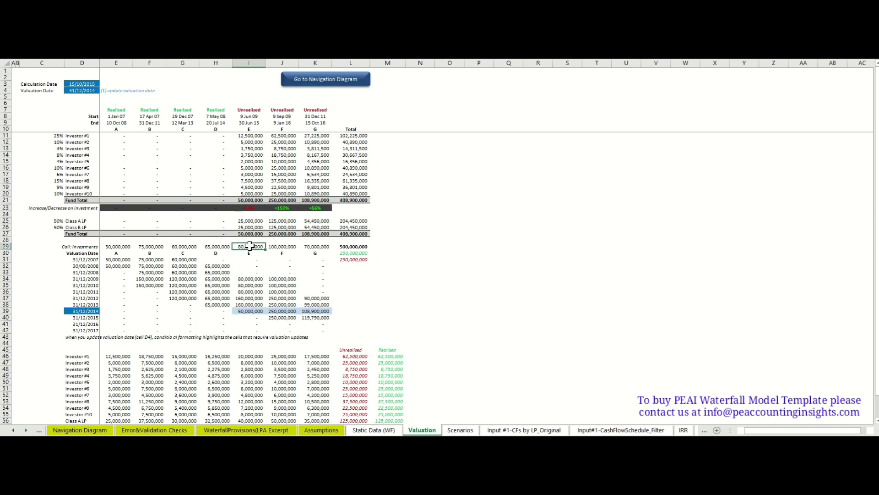
{"action": "left_click", "coordinate": [255, 312]}
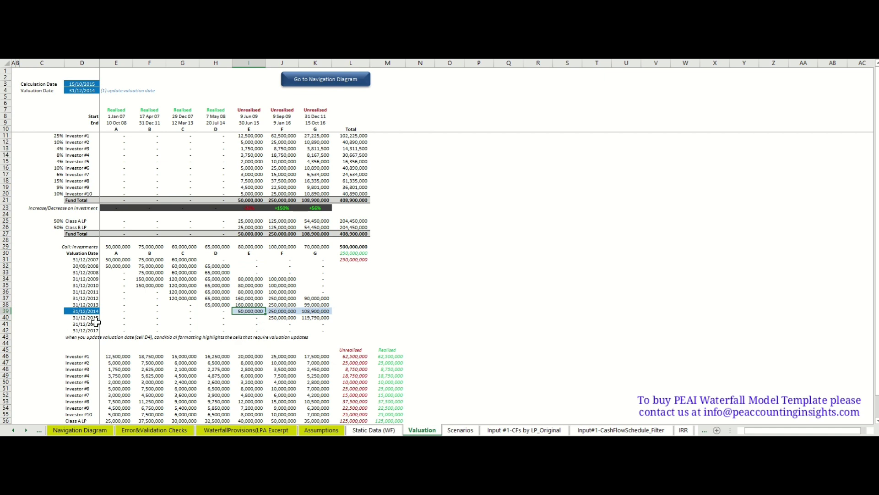
{"action": "left_click", "coordinate": [257, 206]}
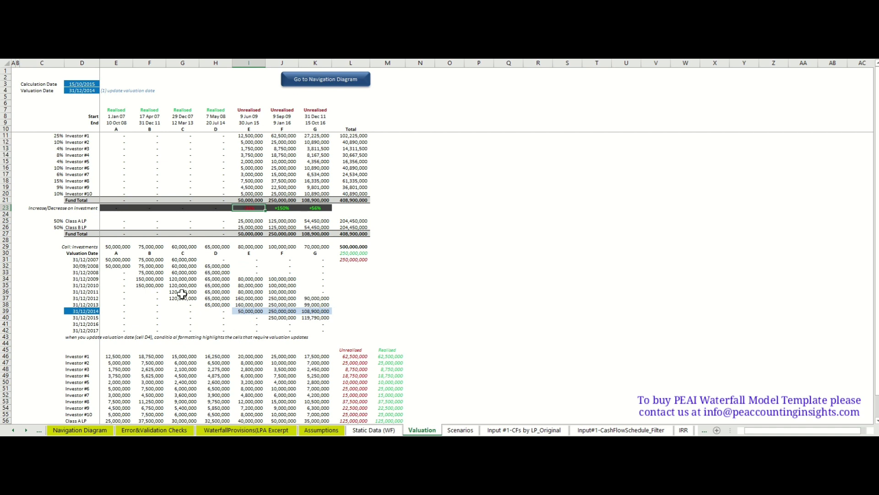
Step: Review the Unrealised and Realised investment columns by investor and the Class A LP and Class B LP rows
{"action": "scroll", "coordinate": [183, 293], "scroll_direction": "down", "scroll_amount": 1}
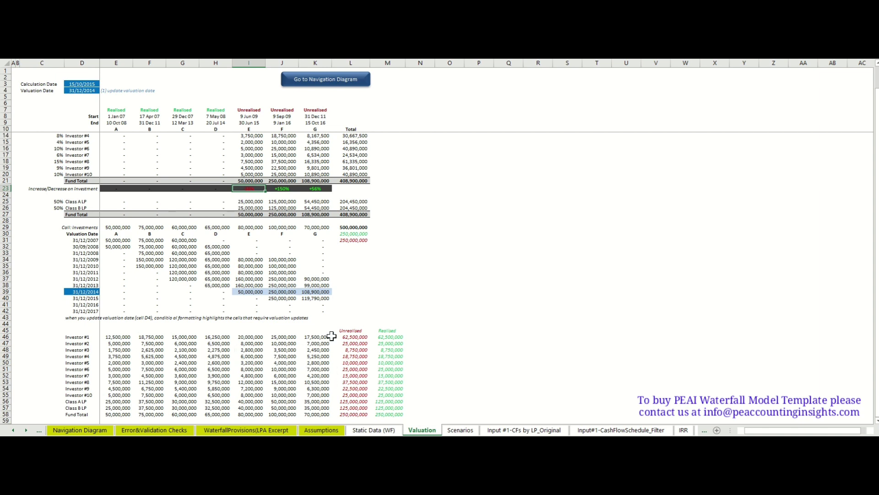
{"action": "left_click", "coordinate": [350, 329]}
{"action": "key", "text": "ctrl+v"}
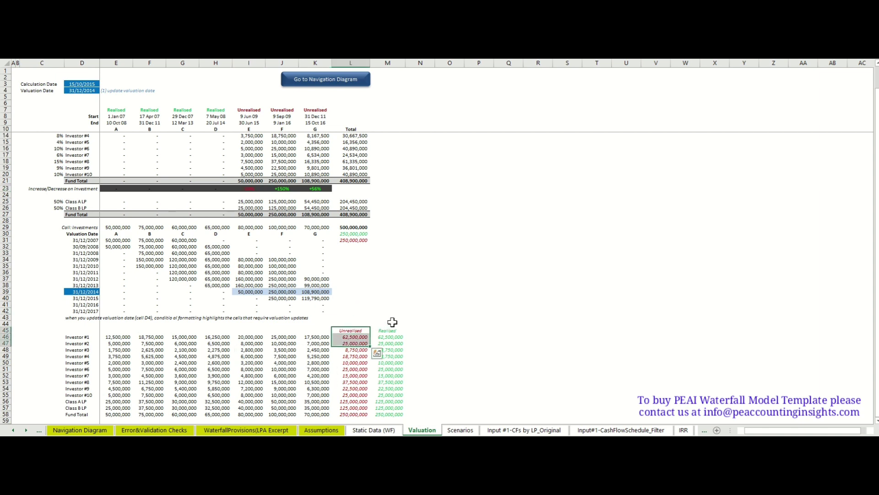
{"action": "left_click_drag", "start_coordinate": [393, 324], "coordinate": [390, 348]}
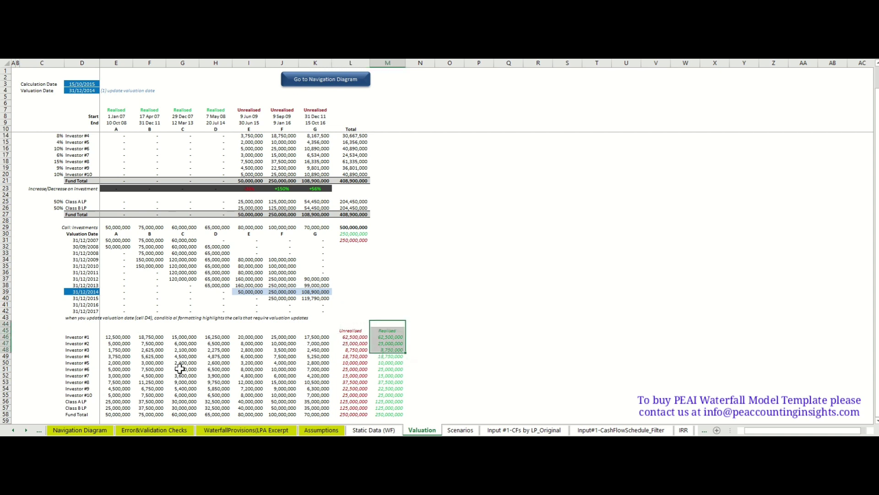
{"action": "scroll", "coordinate": [202, 370], "scroll_direction": "down", "scroll_amount": 1}
{"action": "scroll", "coordinate": [202, 370], "scroll_direction": "down", "scroll_amount": 1}
{"action": "left_click_drag", "start_coordinate": [79, 382], "coordinate": [78, 388]}
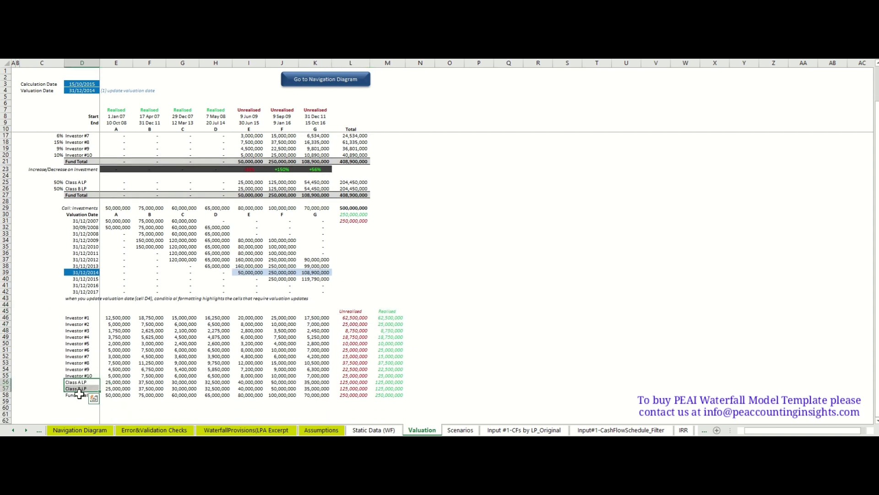
Step: Review the investor-level cash flows on Input #1-CFs by LP_Original and the transaction list on Input#1-CashFlowSchedule_Filter, starting from the navigation diagram
{"action": "scroll", "coordinate": [273, 359], "scroll_direction": "up", "scroll_amount": 2}
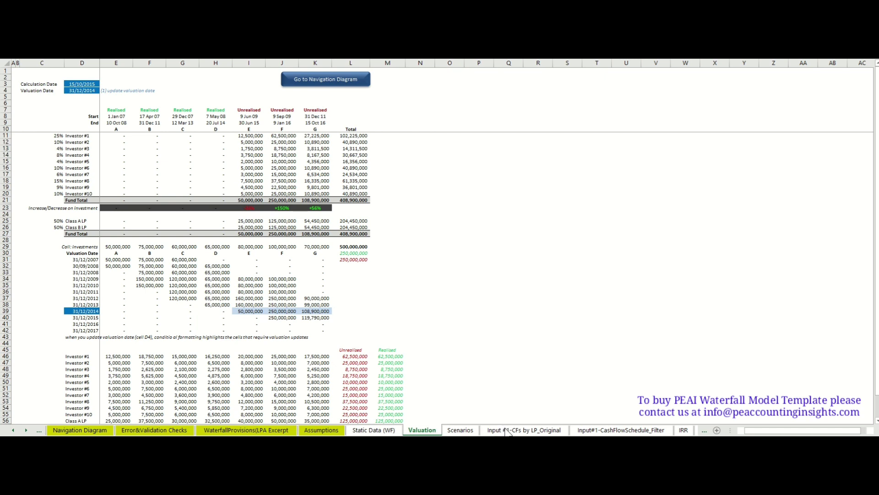
{"action": "left_click", "coordinate": [329, 80]}
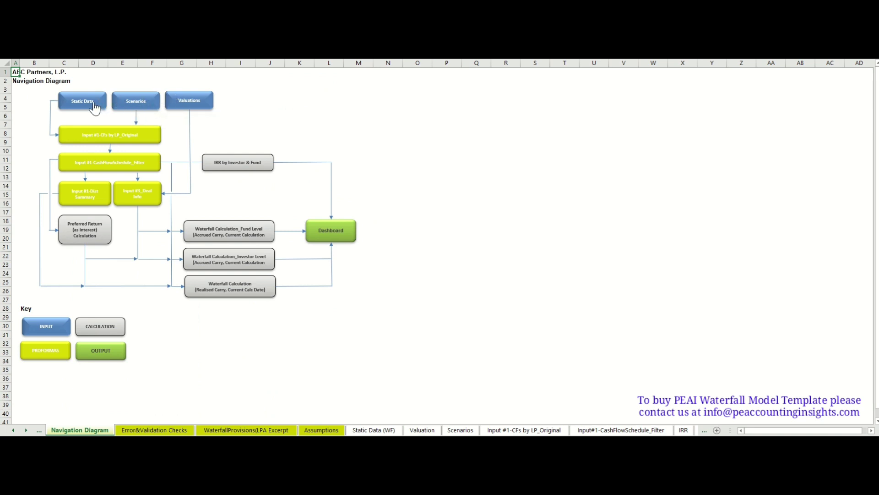
{"action": "left_click", "coordinate": [106, 143]}
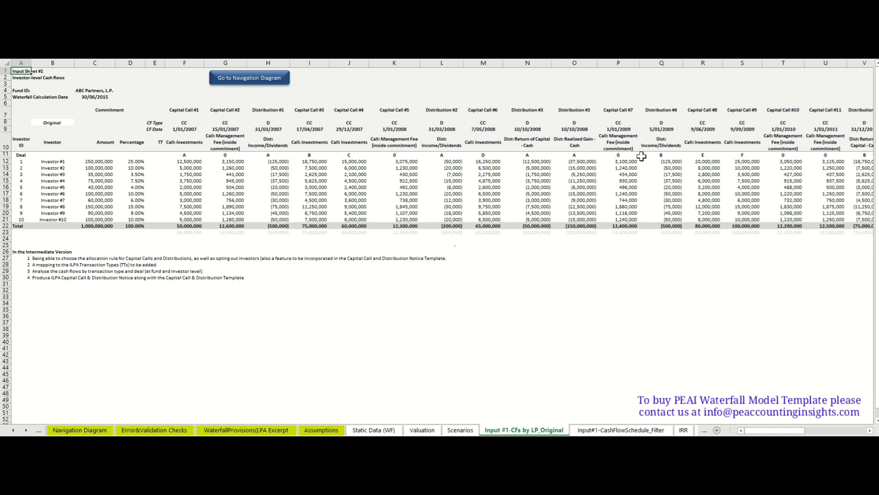
{"action": "left_click", "coordinate": [591, 144]}
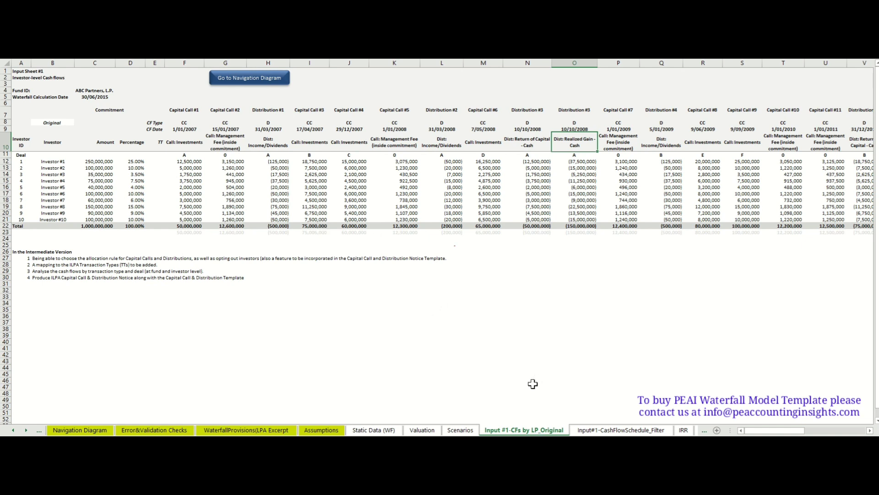
{"action": "left_click", "coordinate": [595, 431]}
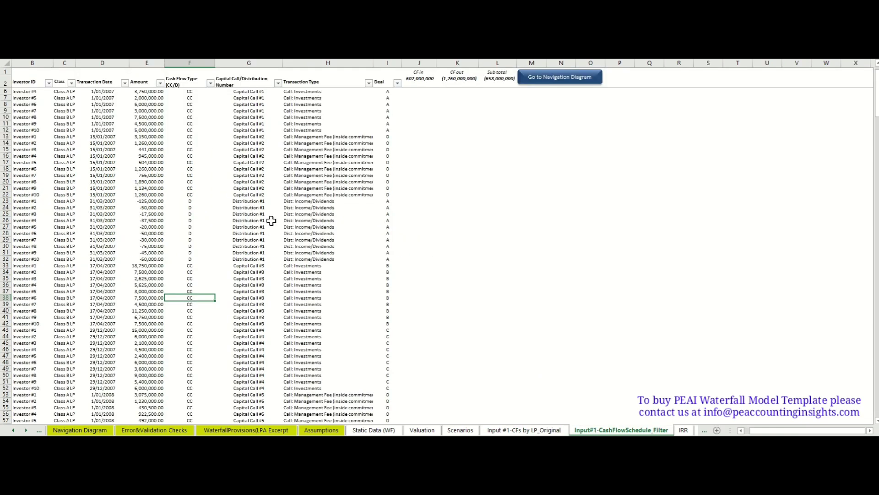
{"action": "scroll", "coordinate": [143, 127], "scroll_direction": "up", "scroll_amount": 1}
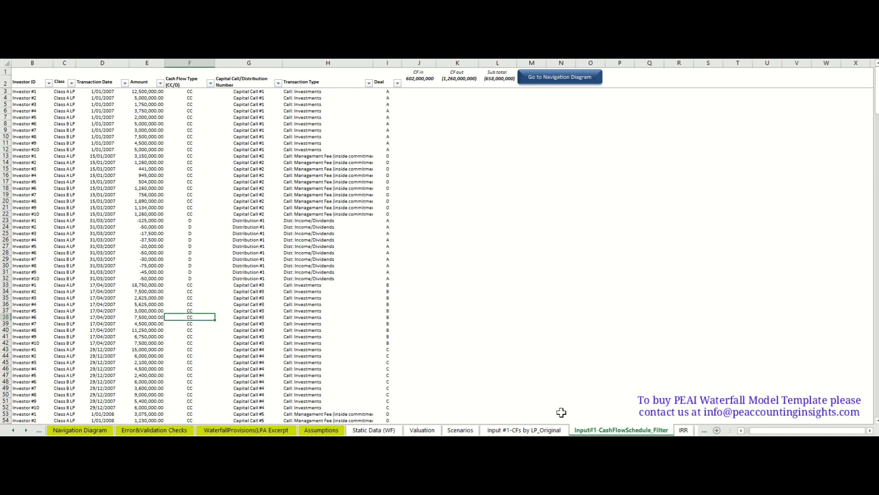
Step: Open the Input#3_Deal Info sheet and review its fair value, ITD percentage realisation, period realised cost and total ITD realised cost columns
{"action": "left_click", "coordinate": [26, 431]}
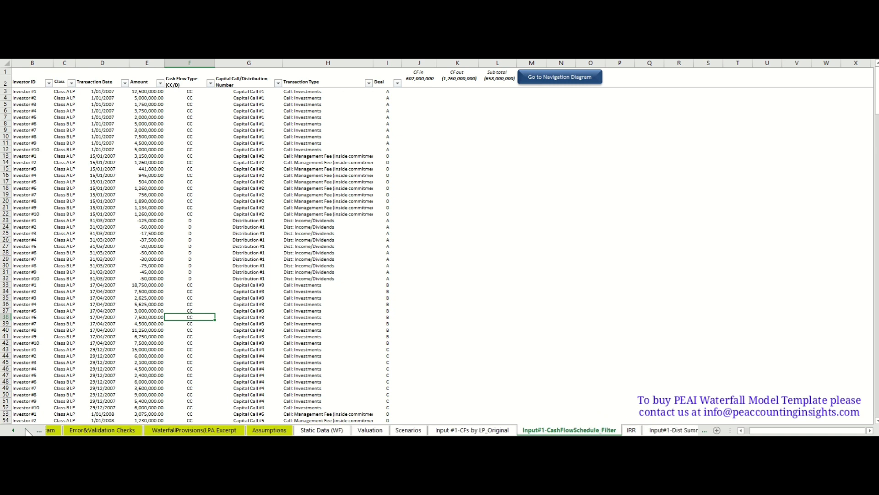
{"action": "left_click", "coordinate": [26, 430]}
{"action": "left_click", "coordinate": [26, 431]}
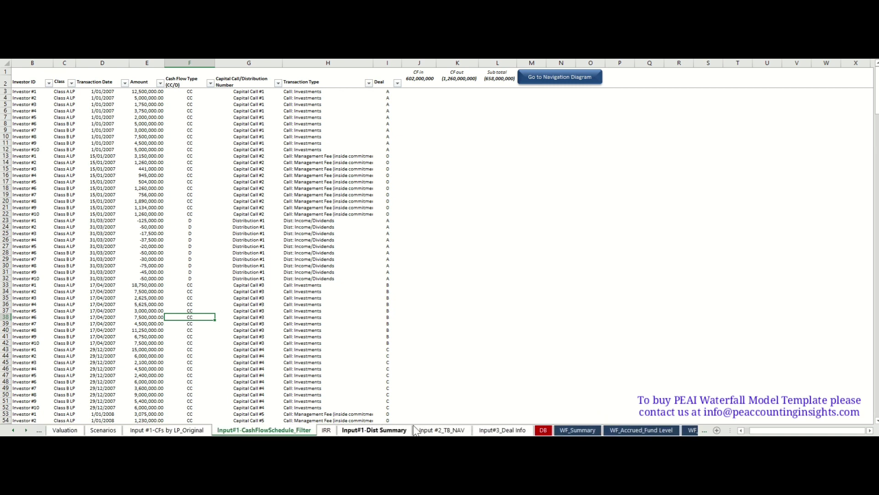
{"action": "left_click", "coordinate": [490, 431]}
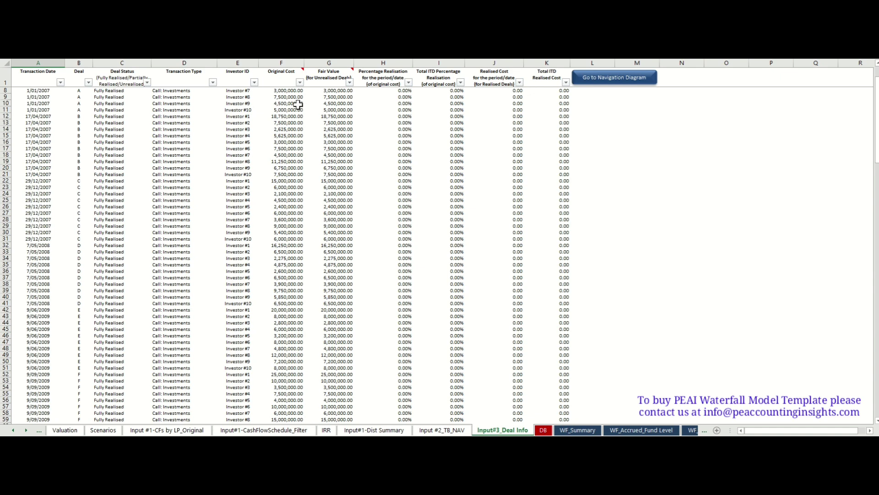
{"action": "mouse_move", "coordinate": [338, 79]}
{"action": "left_click", "coordinate": [444, 85]}
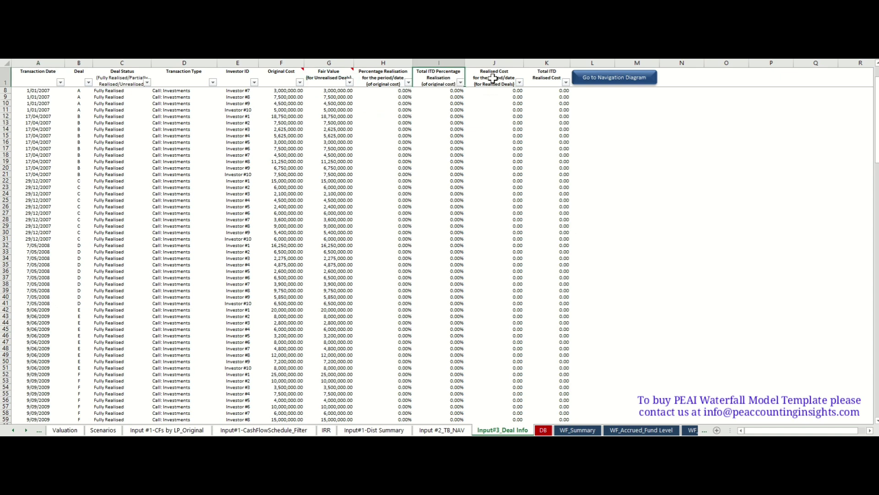
{"action": "left_click", "coordinate": [495, 82]}
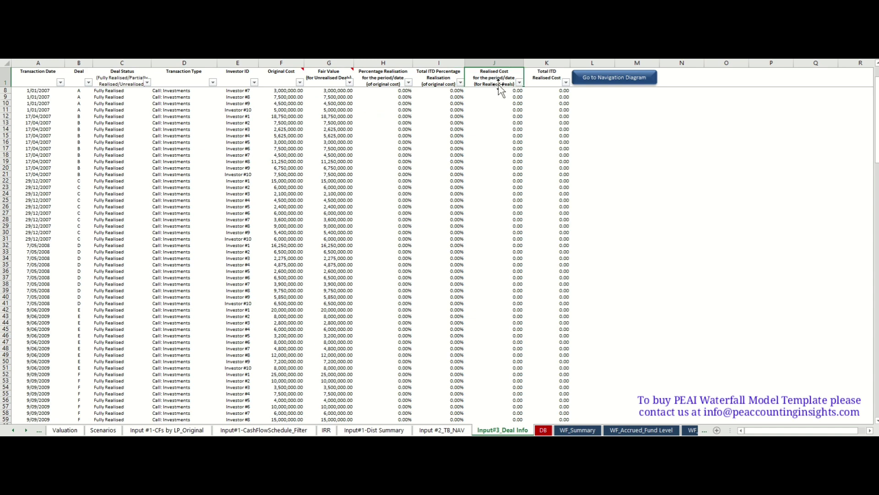
{"action": "left_click", "coordinate": [540, 82]}
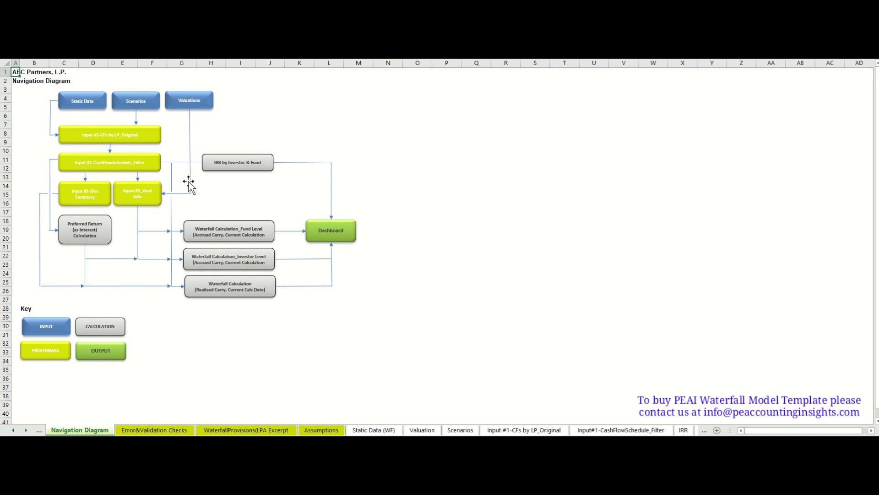
Step: Revisit the proforma sheets in turn: Input#3_Deal Info, Input #1-CFs by LP_Original, Input #2_TB_NAV and Input#1-CashFlowSchedule_Filter
{"action": "left_click", "coordinate": [137, 195]}
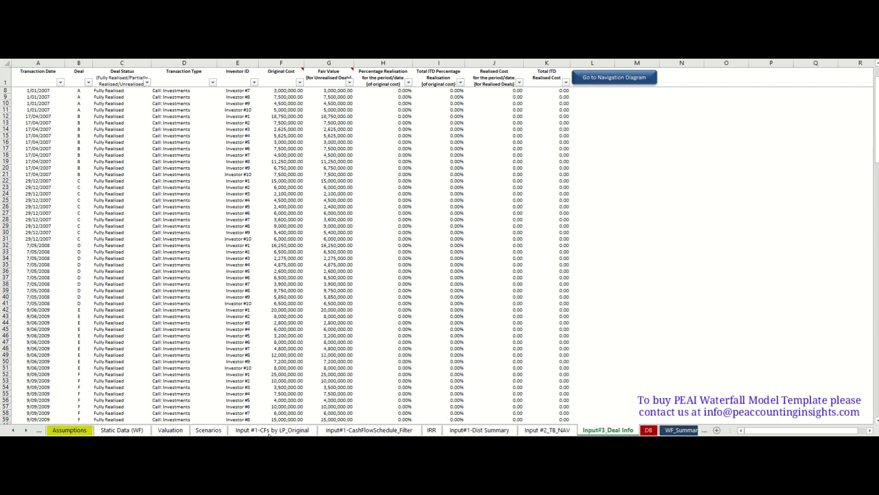
{"action": "left_click", "coordinate": [269, 431]}
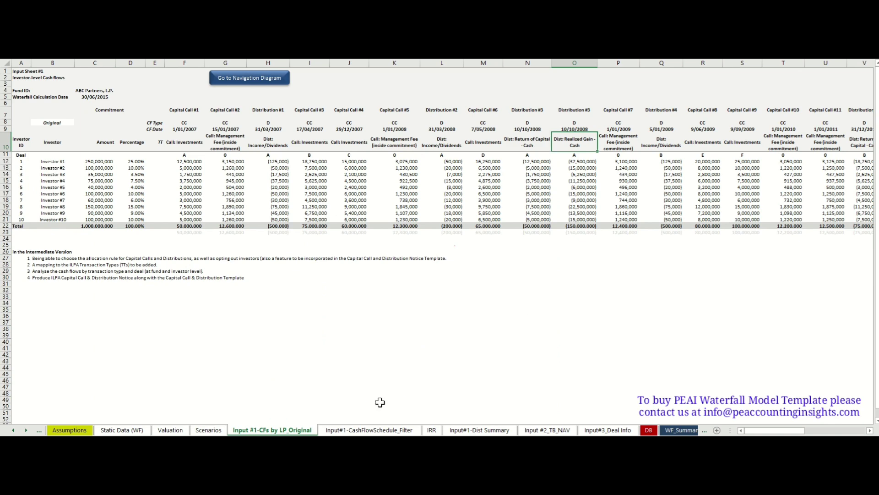
{"action": "left_click", "coordinate": [546, 430]}
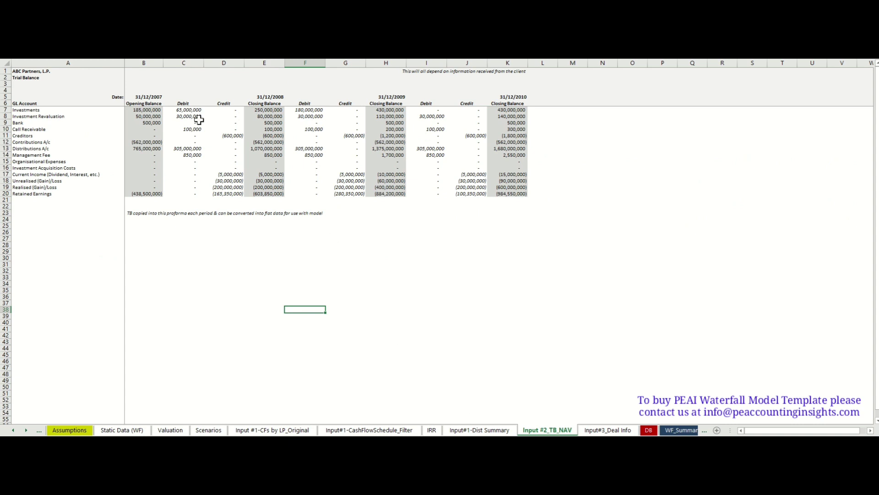
{"action": "left_click", "coordinate": [397, 431]}
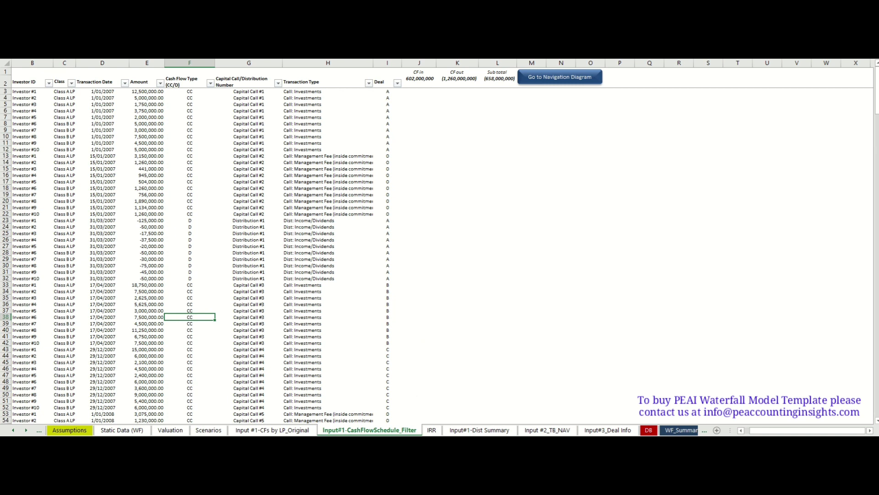
{"action": "key", "text": "ctrl+Home"}
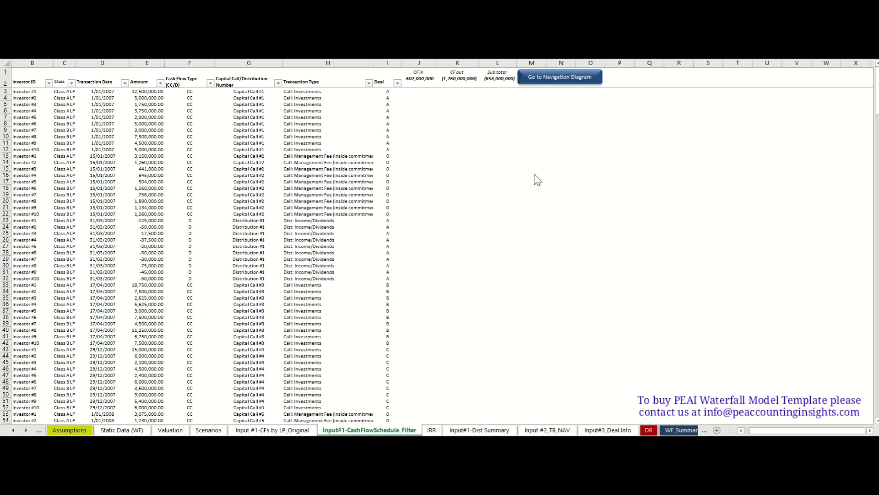
Step: Open the Preferred Return (as interest) Calculation from the navigation diagram and examine the column layout of the first two investor blocks
{"action": "left_click", "coordinate": [561, 77]}
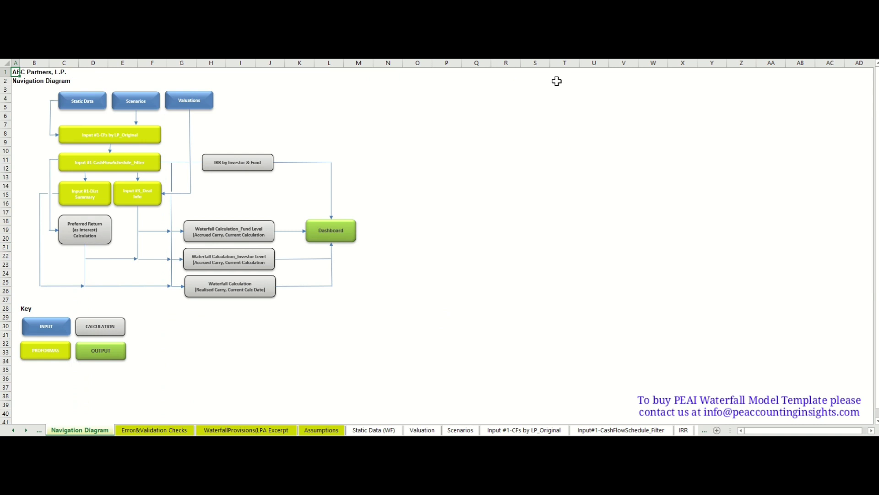
{"action": "left_click", "coordinate": [83, 235]}
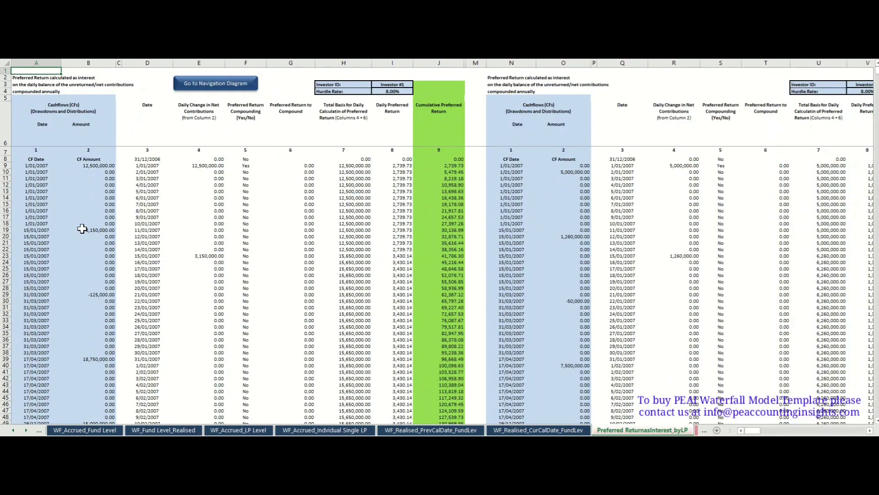
{"action": "left_click", "coordinate": [34, 196]}
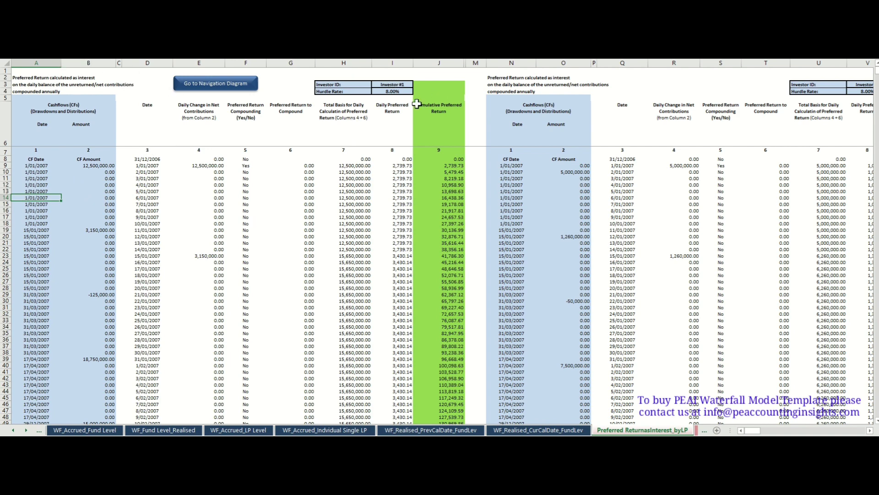
{"action": "left_click_drag", "start_coordinate": [808, 140], "coordinate": [824, 140]}
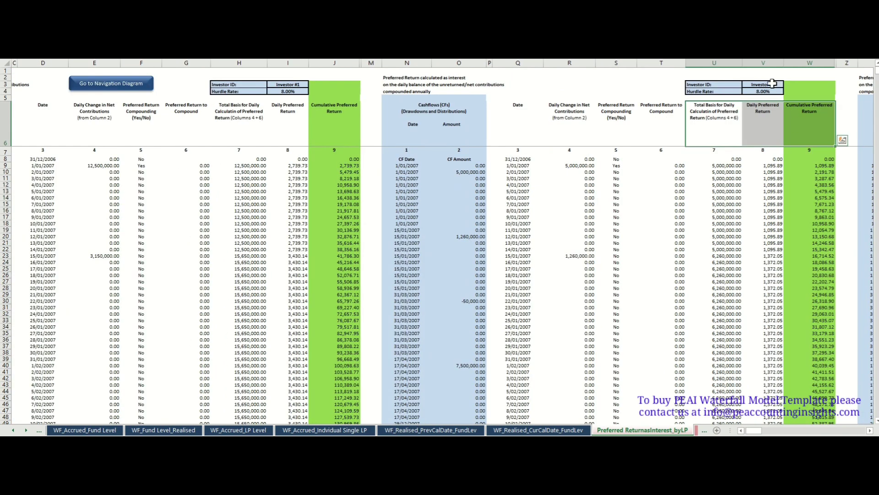
Step: Examine Investor #1's first daily rows, covering cash flows, the compounding flag and the total basis for the daily preferred return
{"action": "left_click_drag", "start_coordinate": [186, 178], "coordinate": [26, 166]}
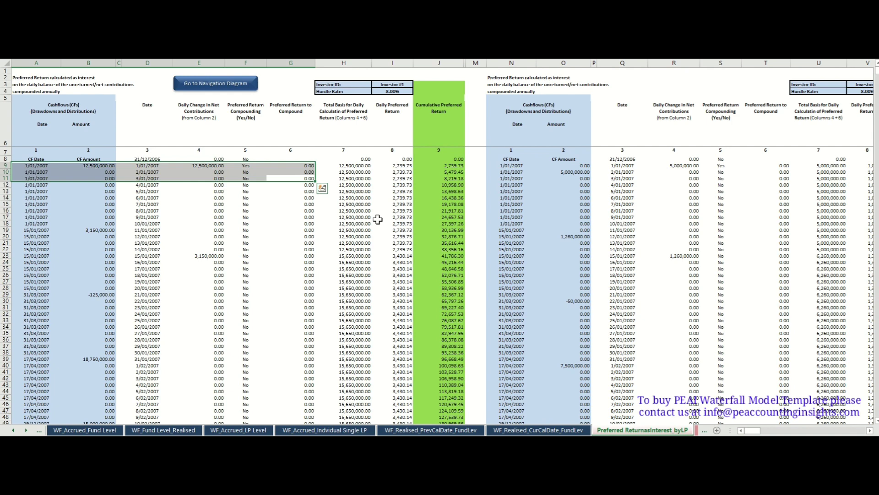
{"action": "left_click", "coordinate": [360, 180]}
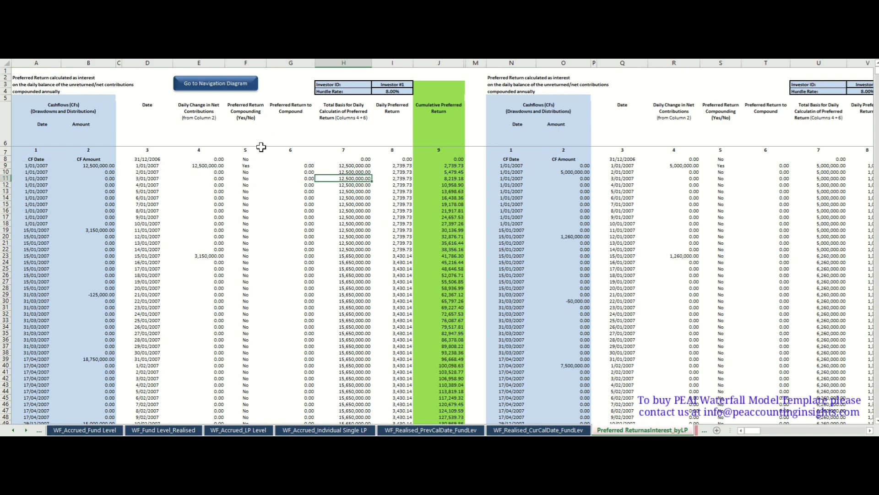
{"action": "left_click", "coordinate": [246, 166]}
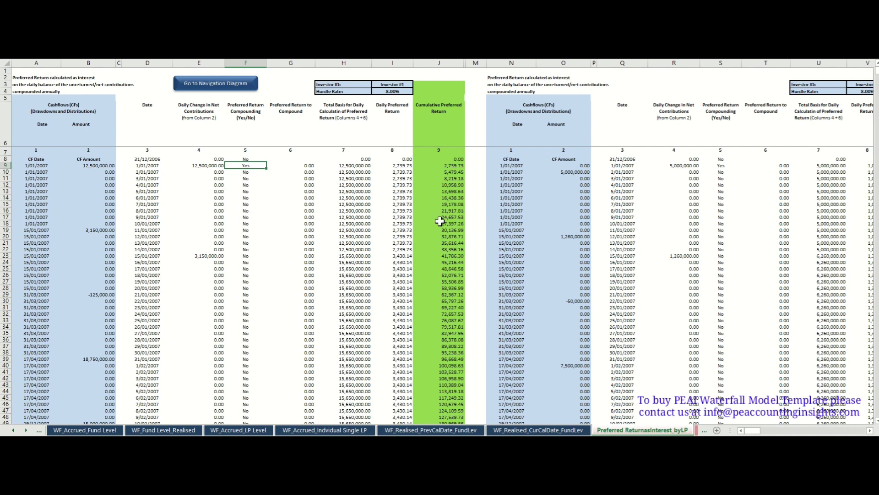
{"action": "left_click", "coordinate": [366, 217]}
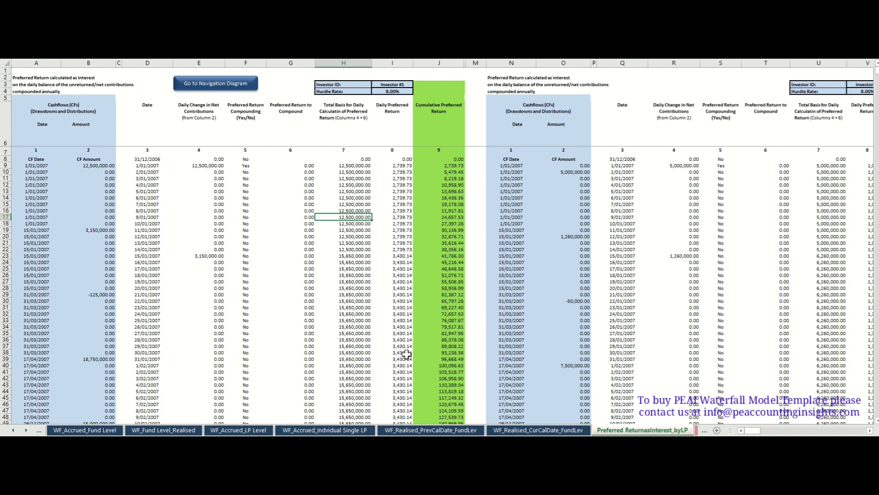
Step: Review the PreferredReturn_asInterest_Fund and Pref_IRR sheets and return to the Navigation Diagram sheet
{"action": "left_click", "coordinate": [697, 430]}
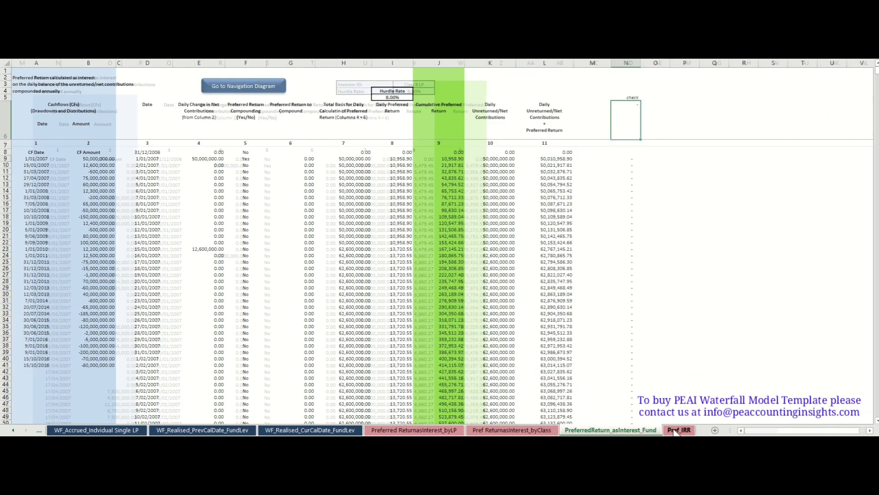
{"action": "left_click", "coordinate": [675, 431]}
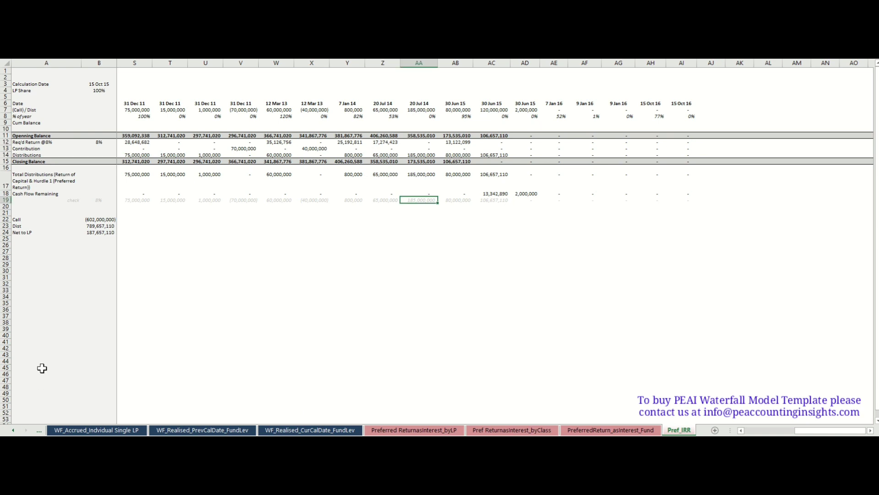
{"action": "right_click", "coordinate": [20, 432]}
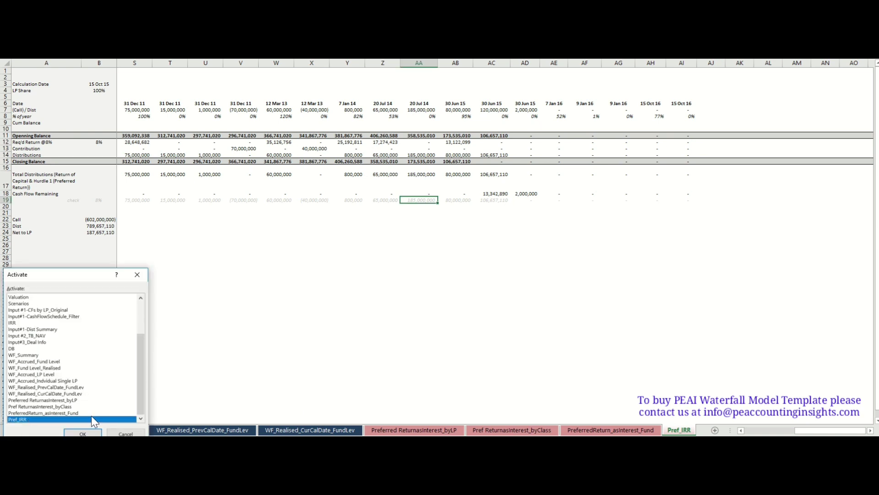
{"action": "scroll", "coordinate": [65, 345], "scroll_direction": "up", "scroll_amount": 2}
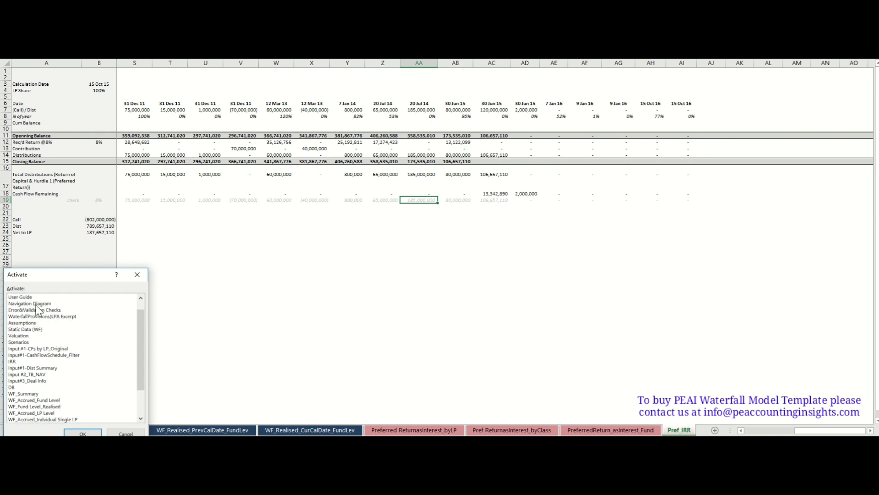
{"action": "double_click", "coordinate": [38, 304]}
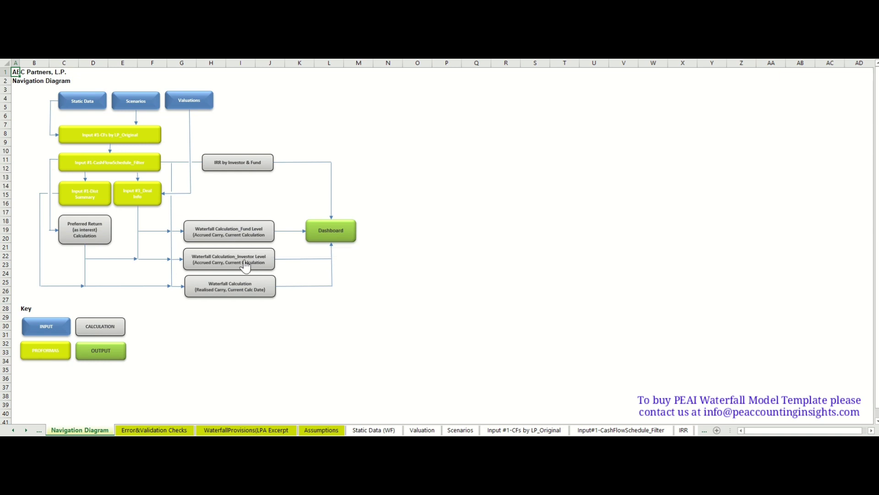
Step: Open the fund-level accrued carry waterfall calculation and review its title and Summary of Carried Interest Arrangement, including calculation type and rates
{"action": "left_click", "coordinate": [238, 238]}
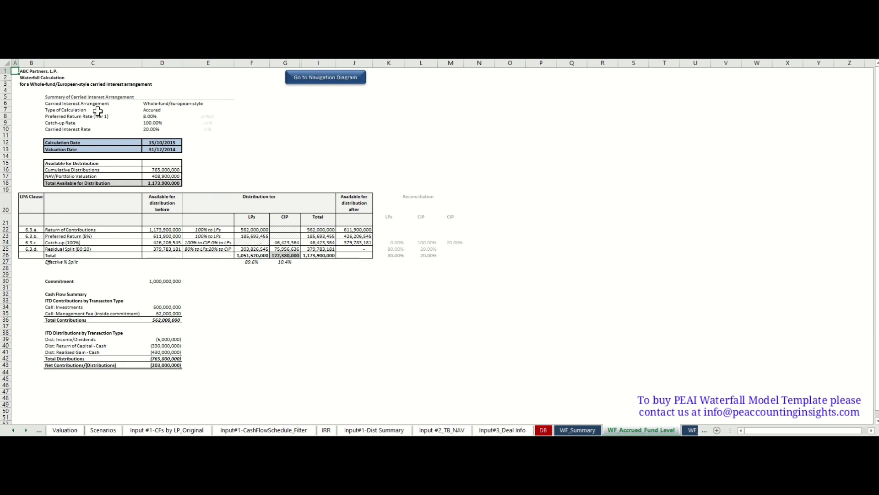
{"action": "left_click", "coordinate": [154, 103]}
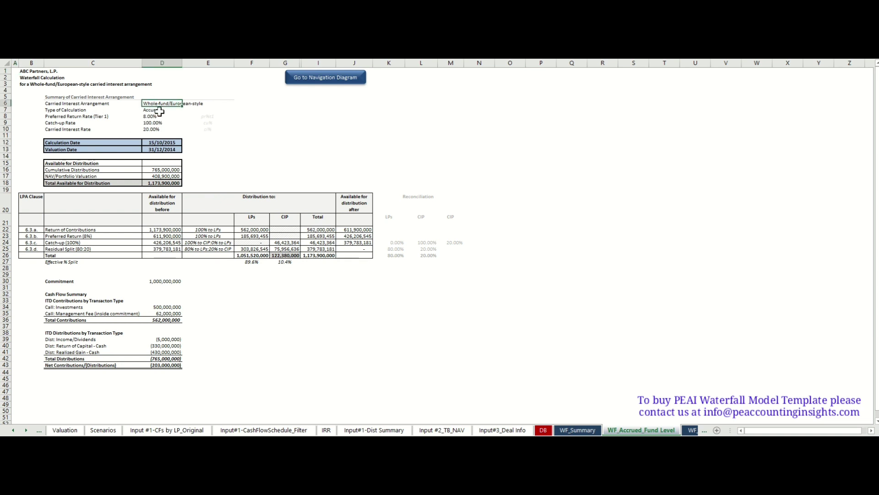
{"action": "left_click", "coordinate": [157, 109]}
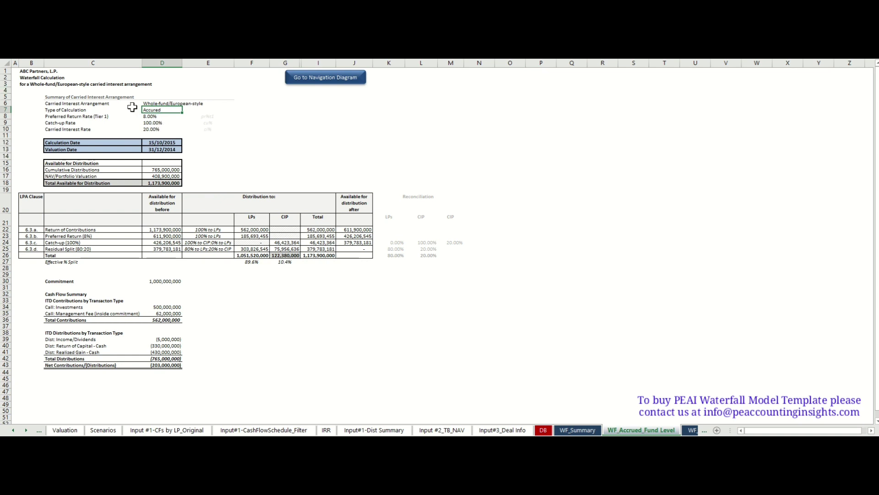
{"action": "left_click_drag", "start_coordinate": [26, 69], "coordinate": [28, 84]}
{"action": "left_click", "coordinate": [29, 84]}
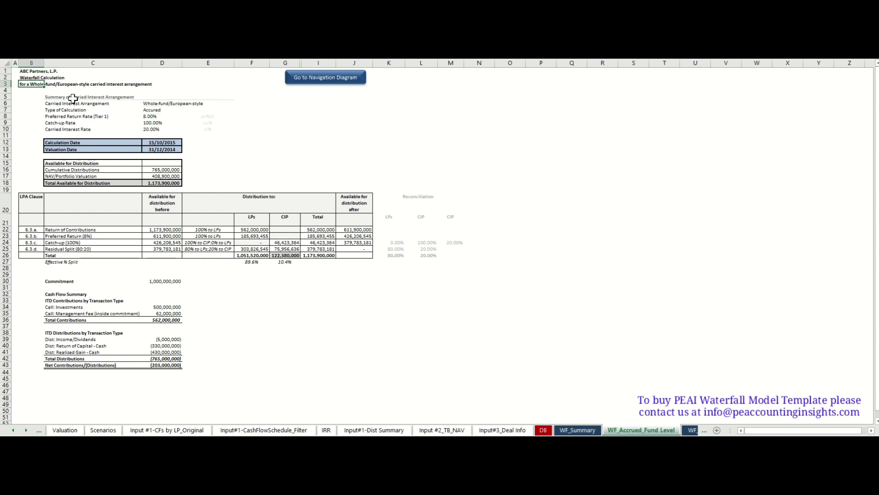
{"action": "left_click_drag", "start_coordinate": [151, 117], "coordinate": [149, 127]}
{"action": "left_click", "coordinate": [149, 128]}
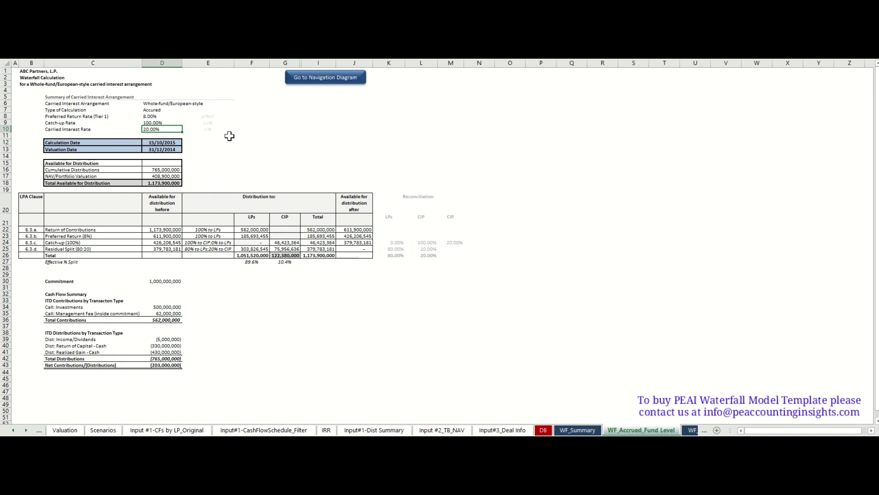
Step: Check the Calculation Date and Valuation Date used for the fund-level waterfall
{"action": "left_click", "coordinate": [290, 123]}
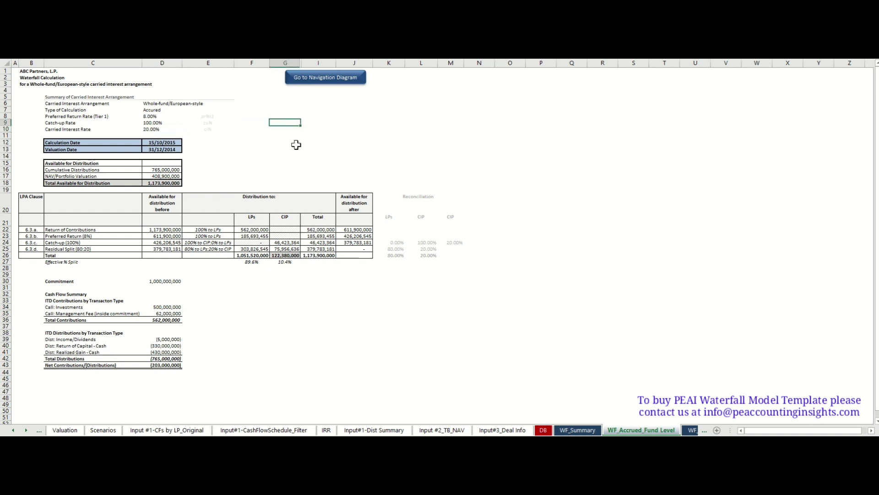
{"action": "left_click", "coordinate": [169, 143]}
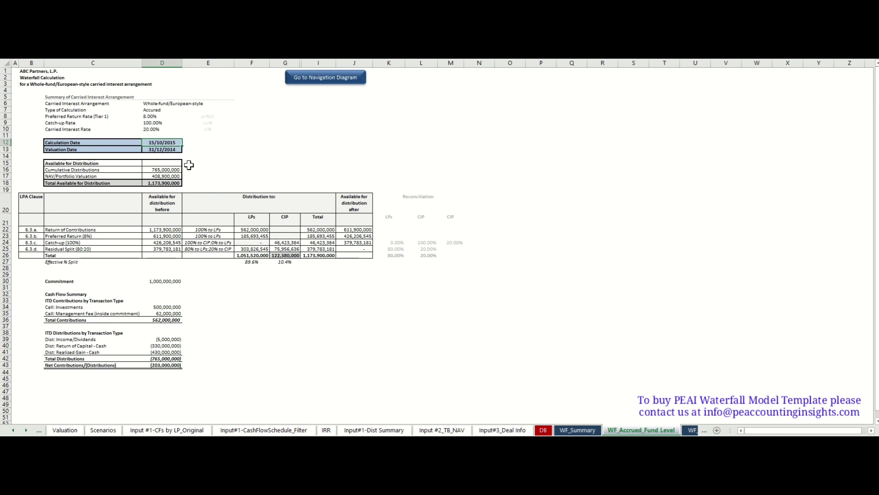
{"action": "left_click", "coordinate": [173, 149]}
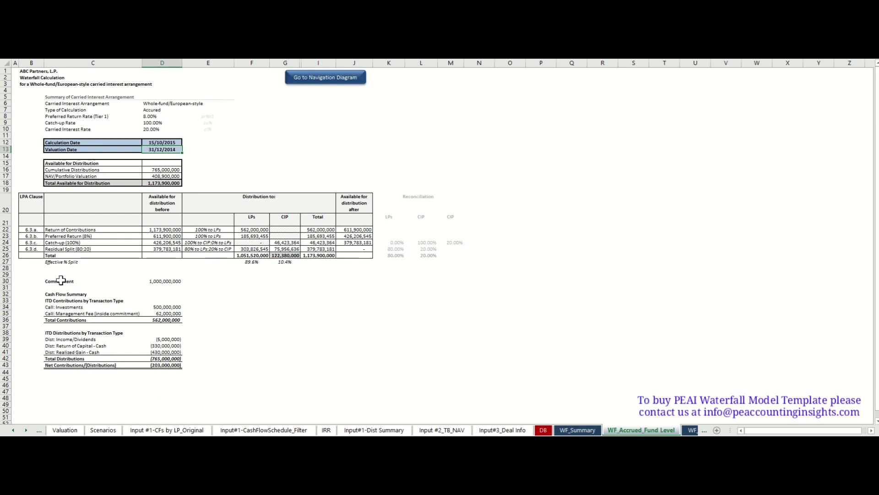
Step: Review the fund Commitment and the ITD Contributions by transaction type, covering investment calls, management fee calls and Total Contributions
{"action": "left_click", "coordinate": [169, 279]}
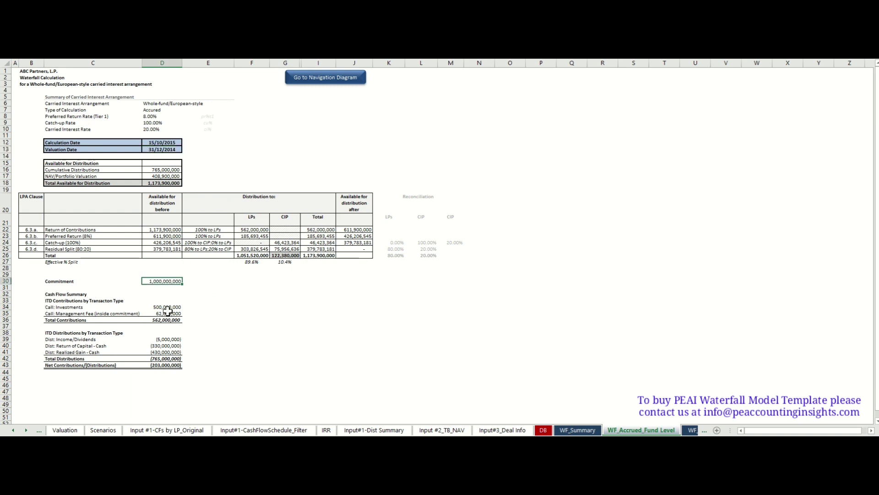
{"action": "left_click", "coordinate": [237, 325]}
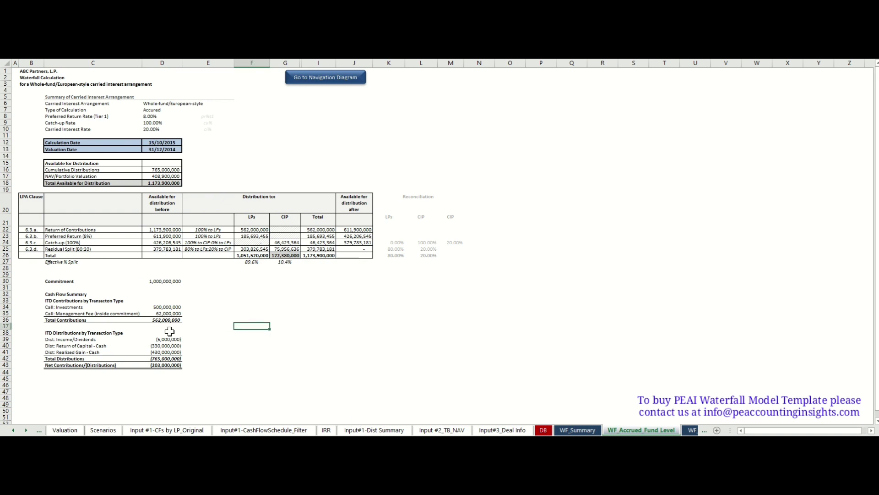
{"action": "left_click", "coordinate": [172, 306]}
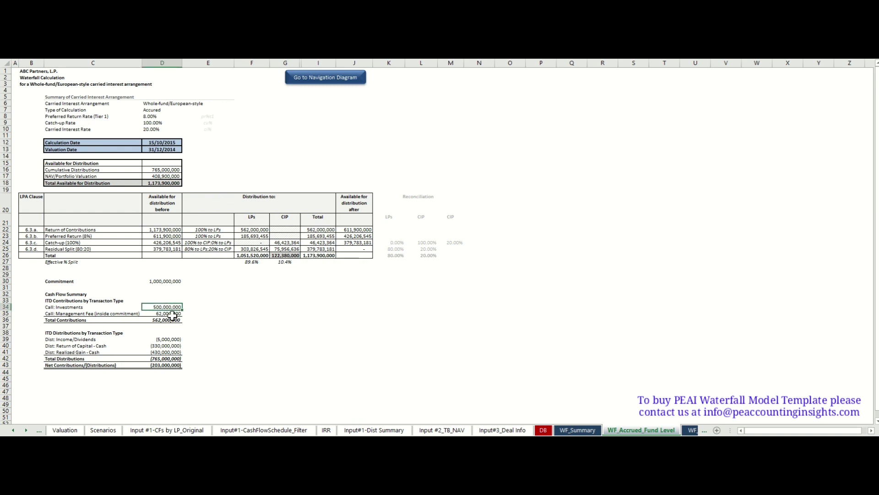
{"action": "left_click", "coordinate": [169, 314]}
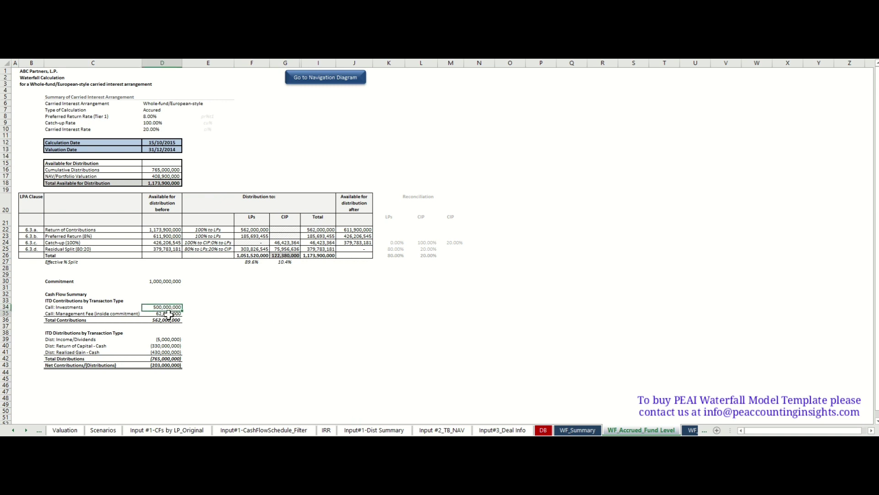
{"action": "left_click", "coordinate": [166, 320]}
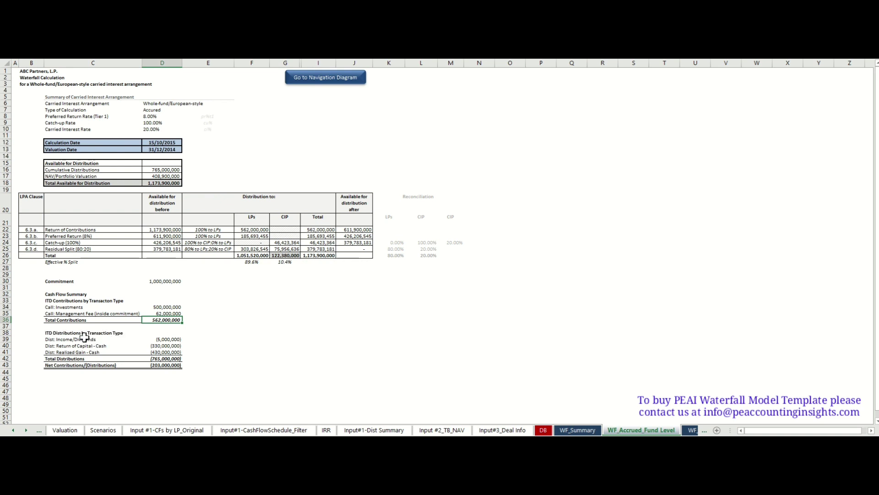
Step: Review the ITD Distributions by transaction type, including Total Distributions and Net Contributions/(Distributions)
{"action": "left_click_drag", "start_coordinate": [86, 342], "coordinate": [171, 351]}
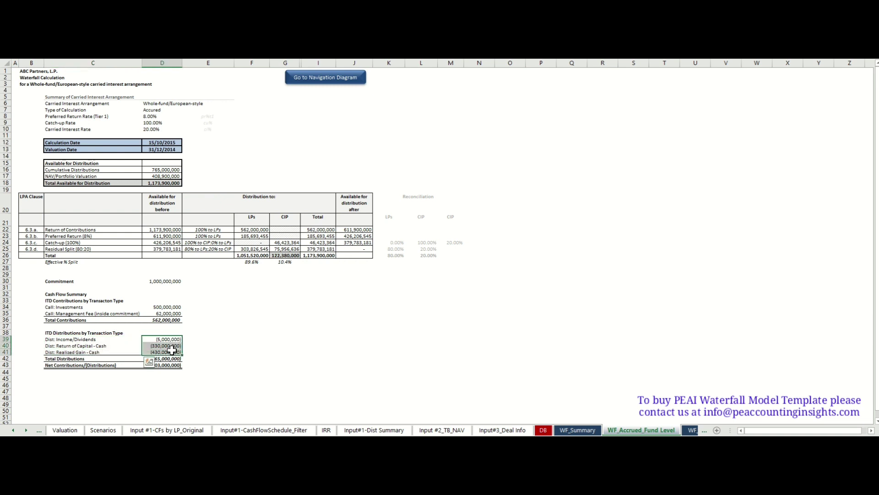
{"action": "left_click", "coordinate": [173, 359]}
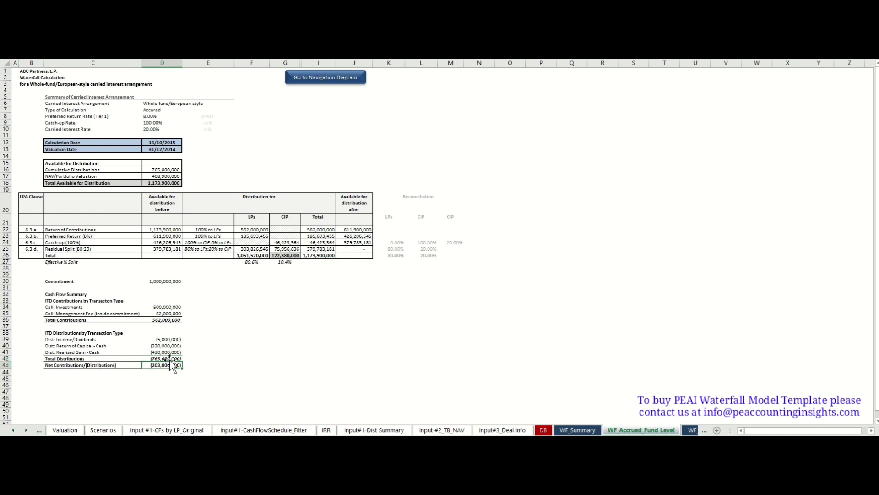
{"action": "left_click", "coordinate": [161, 323]}
{"action": "left_click", "coordinate": [173, 364]}
Step: Examine the Available for Distribution block, covering Cumulative Distributions, NAV/Portfolio Valuation and Total Available for Distribution
{"action": "left_click", "coordinate": [166, 171]}
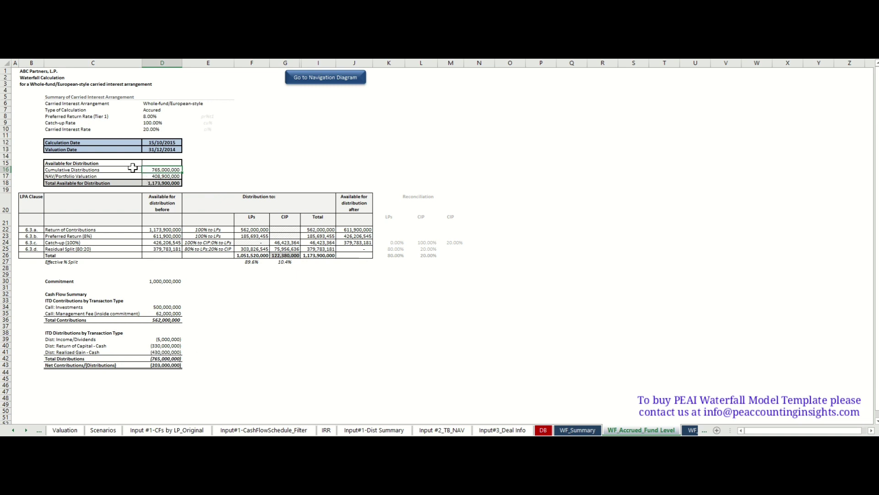
{"action": "left_click_drag", "start_coordinate": [136, 169], "coordinate": [157, 170]}
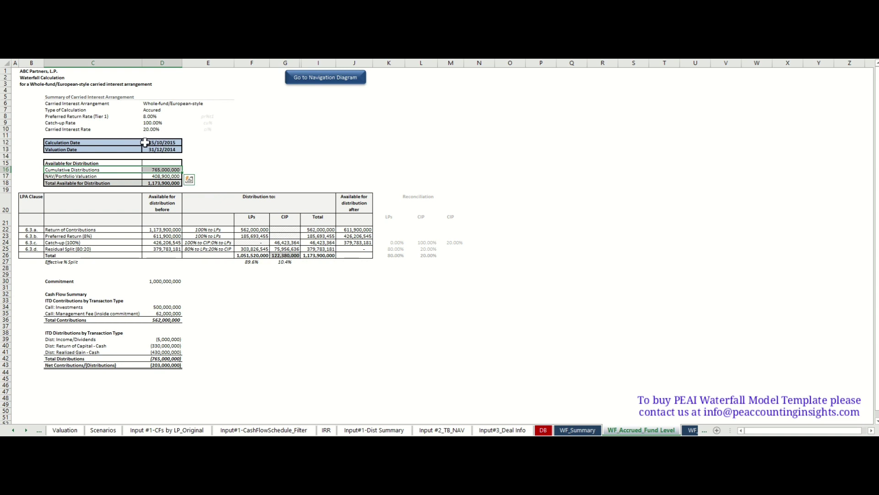
{"action": "left_click", "coordinate": [152, 170]}
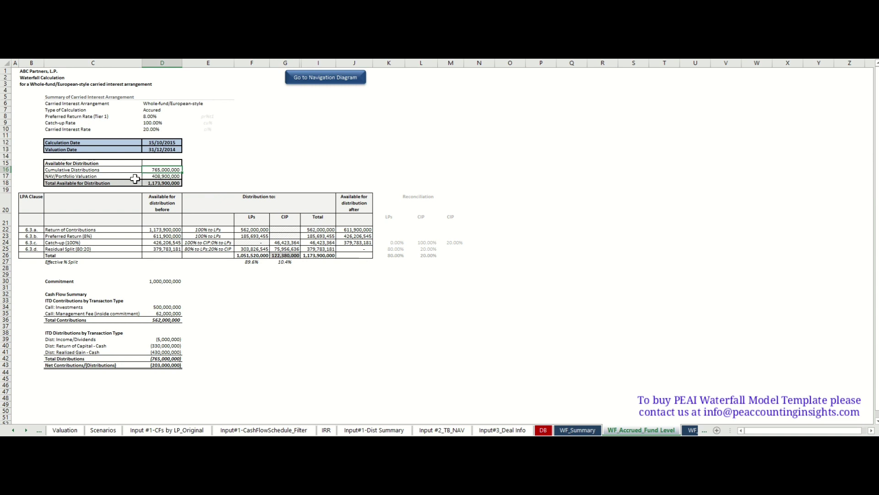
{"action": "left_click", "coordinate": [168, 176]}
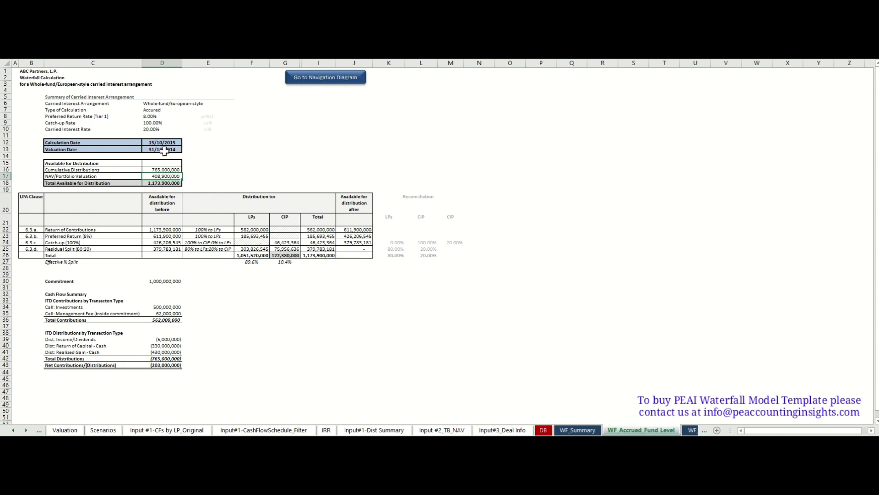
{"action": "left_click", "coordinate": [172, 182]}
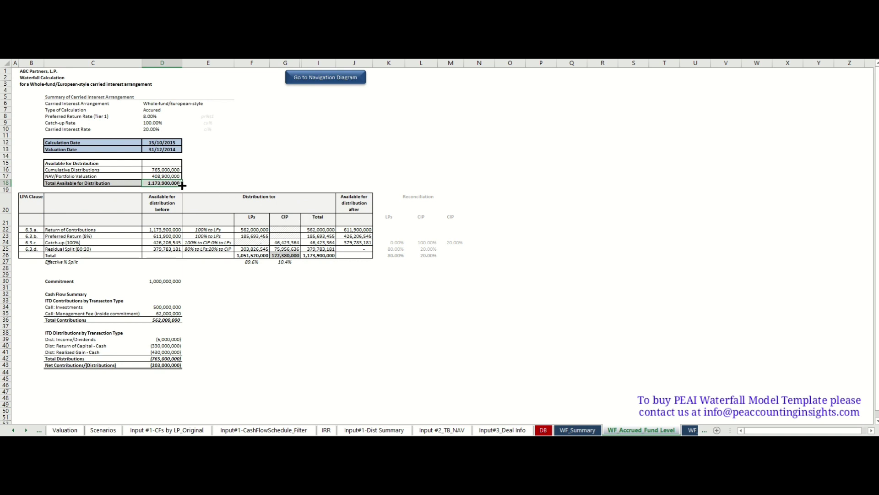
Step: Go through the LPA Clause references 6.3.a to 6.3.d for the four waterfall tiers
{"action": "left_click", "coordinate": [35, 230]}
{"action": "left_click", "coordinate": [36, 237]}
{"action": "left_click", "coordinate": [37, 243]}
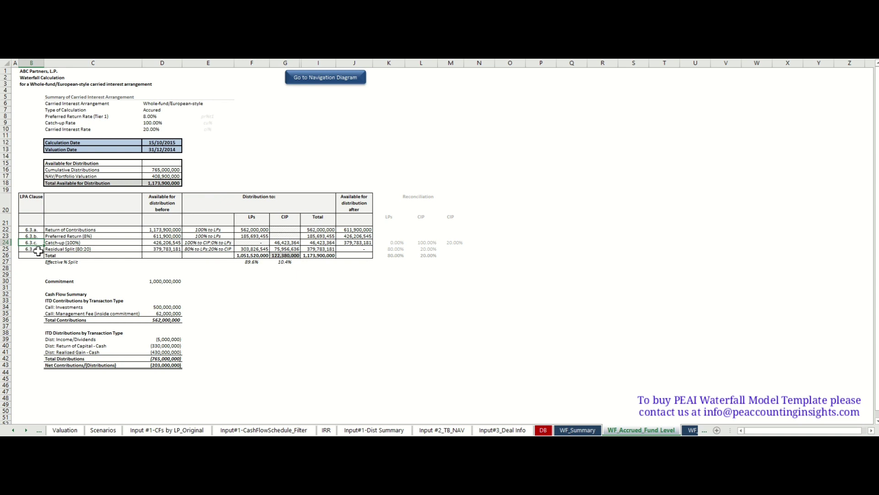
{"action": "left_click", "coordinate": [38, 251]}
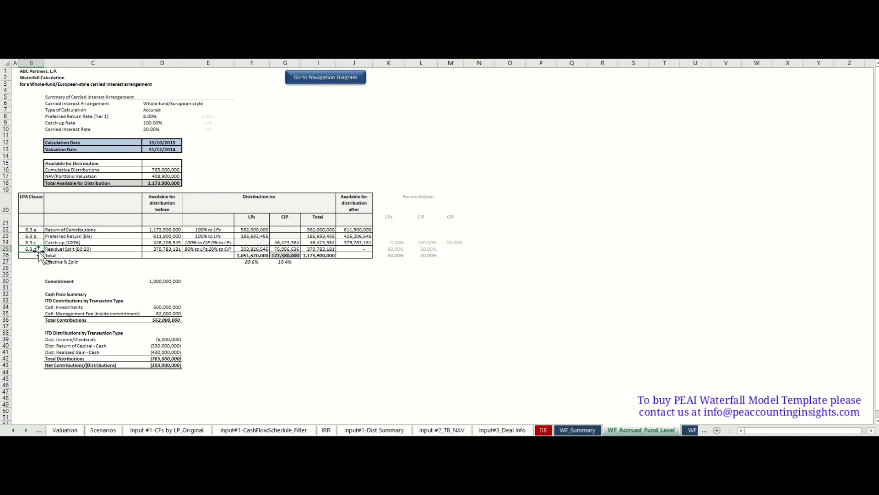
{"action": "left_click", "coordinate": [34, 230]}
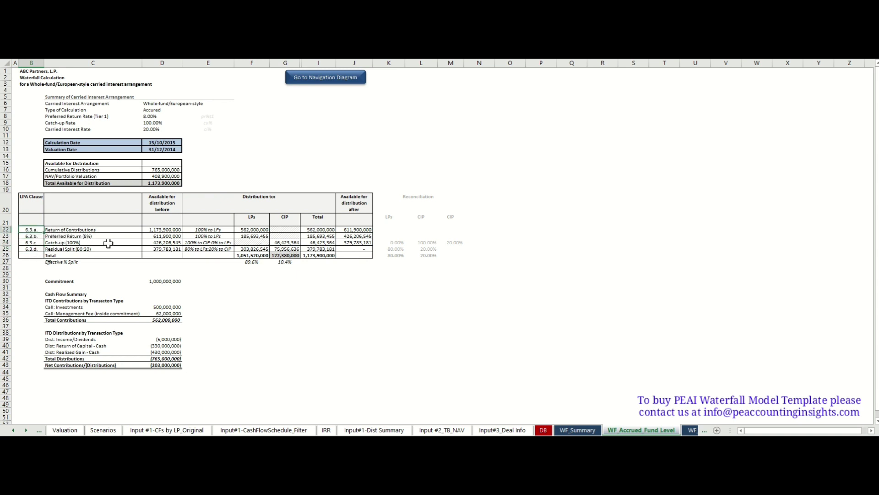
Step: Compare the amounts available before and after distribution for the Return of Contributions and Preferred Return tiers
{"action": "left_click", "coordinate": [94, 230]}
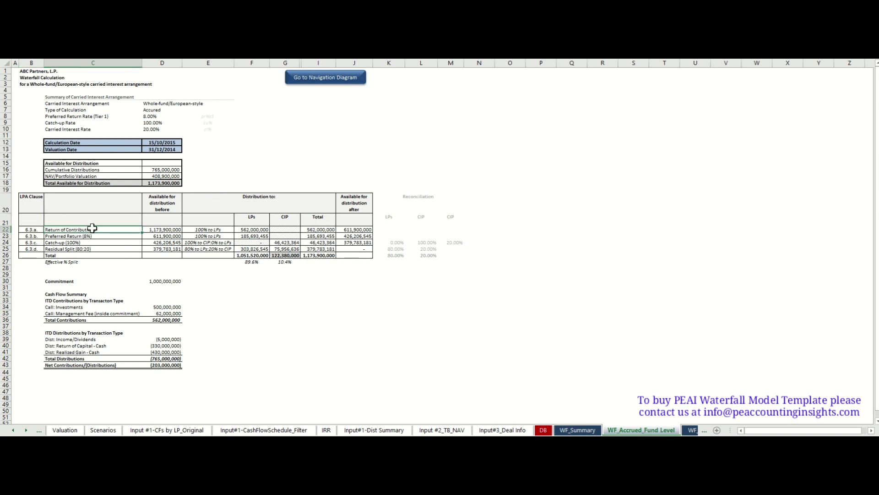
{"action": "left_click", "coordinate": [176, 228]}
{"action": "left_click", "coordinate": [349, 230]}
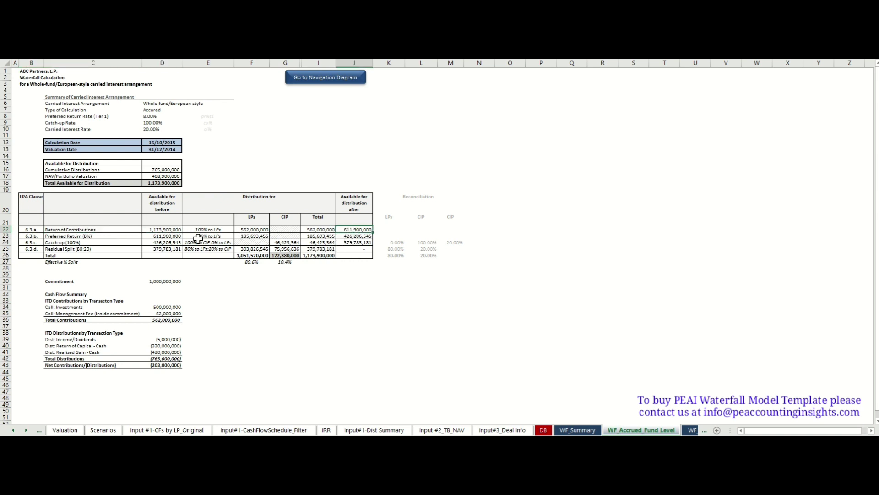
{"action": "left_click", "coordinate": [179, 236]}
{"action": "left_click", "coordinate": [355, 237]}
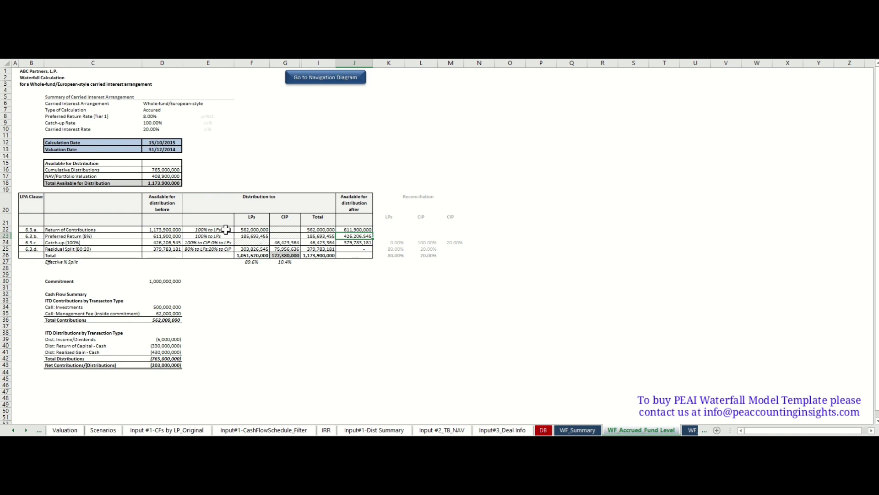
Step: Examine the Return of Contributions tier across its LPs, CIP, Total and Available for distribution after amounts
{"action": "left_click", "coordinate": [277, 229]}
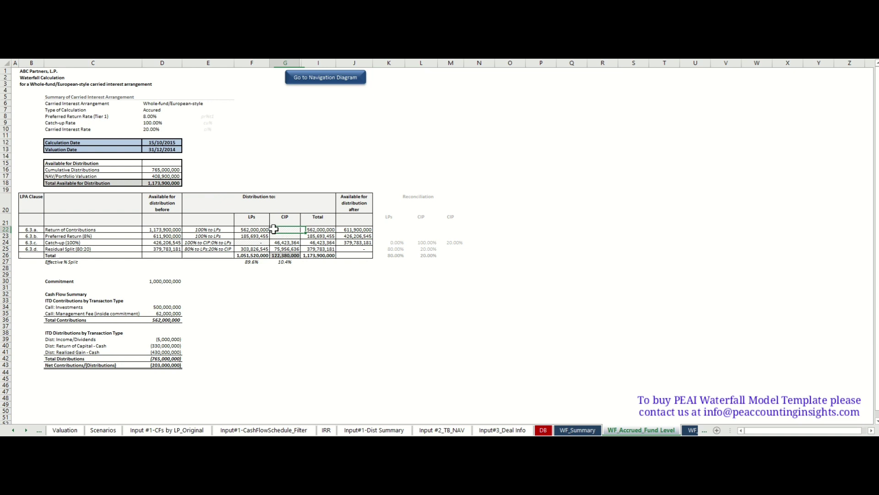
{"action": "left_click", "coordinate": [249, 228]}
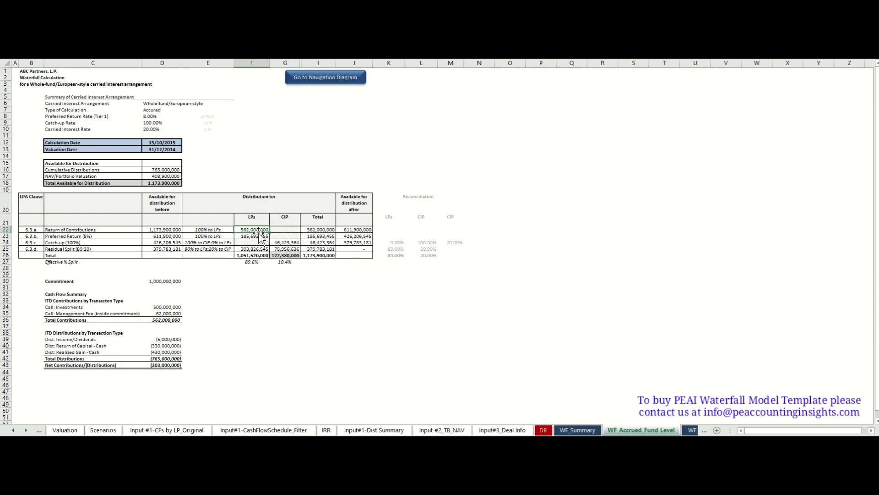
{"action": "left_click", "coordinate": [323, 230]}
{"action": "left_click", "coordinate": [356, 228]}
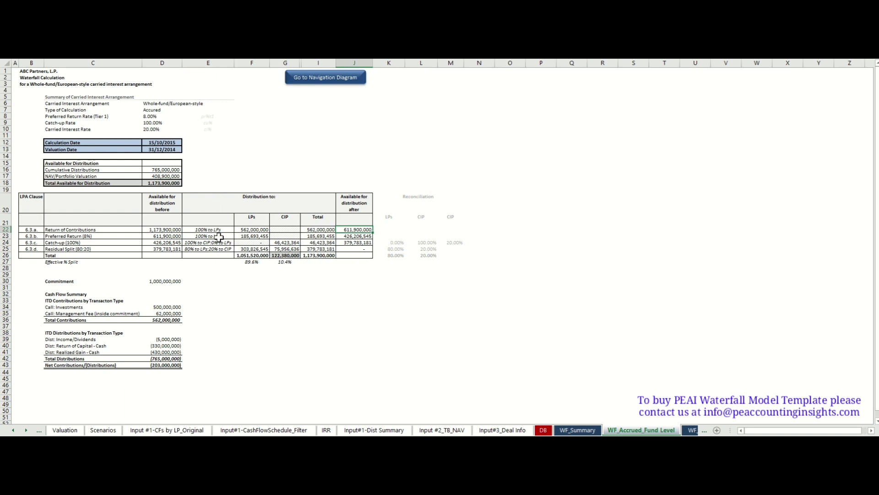
Step: Examine the Preferred Return (8%) tier's LPs and CIP distributions and the amount left after it
{"action": "left_click", "coordinate": [253, 237]}
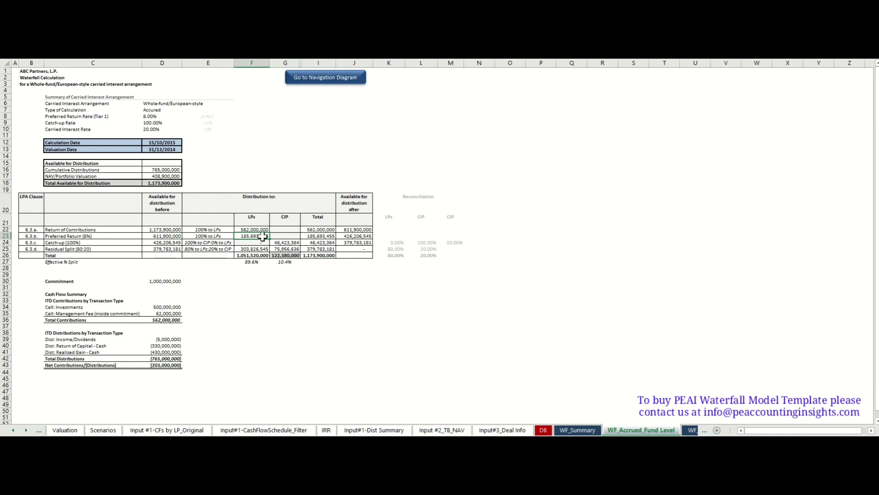
{"action": "left_click", "coordinate": [290, 234]}
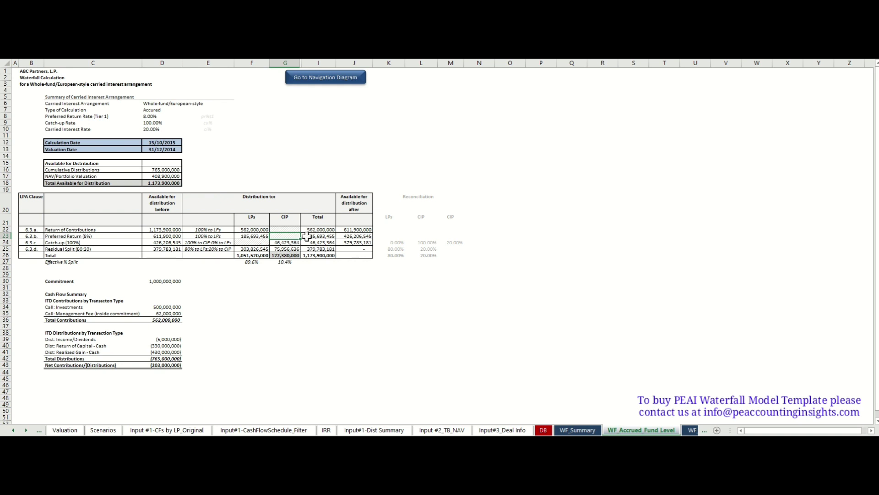
{"action": "left_click", "coordinate": [363, 237]}
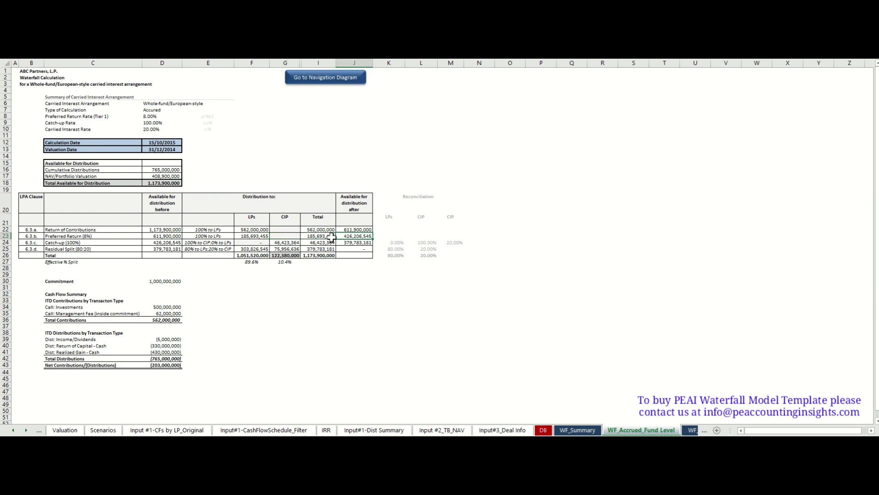
Step: Examine the Catch-up (100%) tier's opening amount, its CIP and LPs distributions and the amount left after it
{"action": "left_click", "coordinate": [170, 242]}
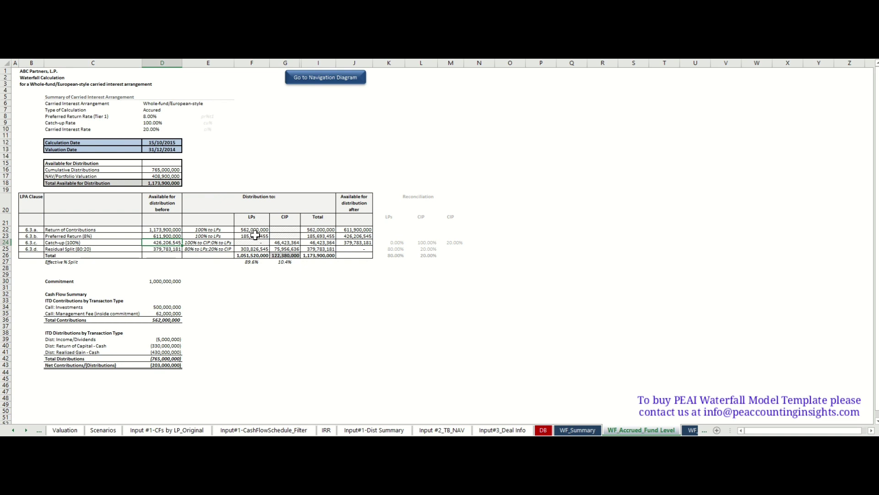
{"action": "left_click", "coordinate": [287, 242]}
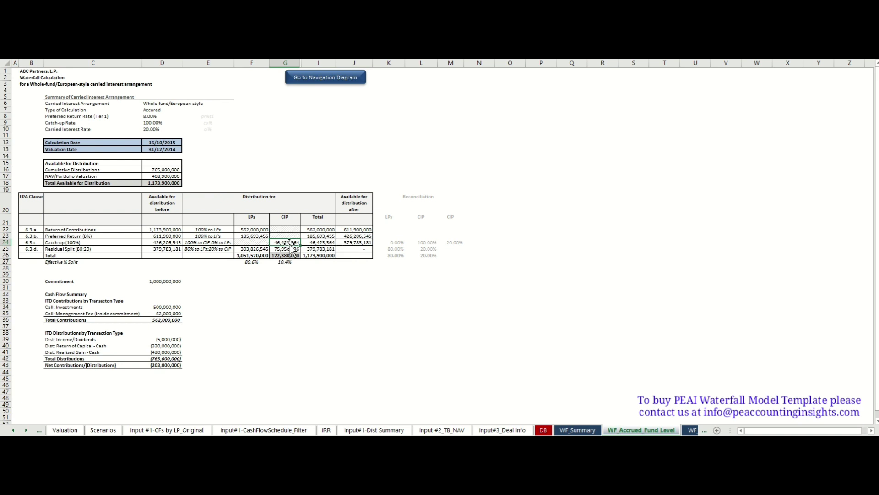
{"action": "left_click", "coordinate": [257, 243]}
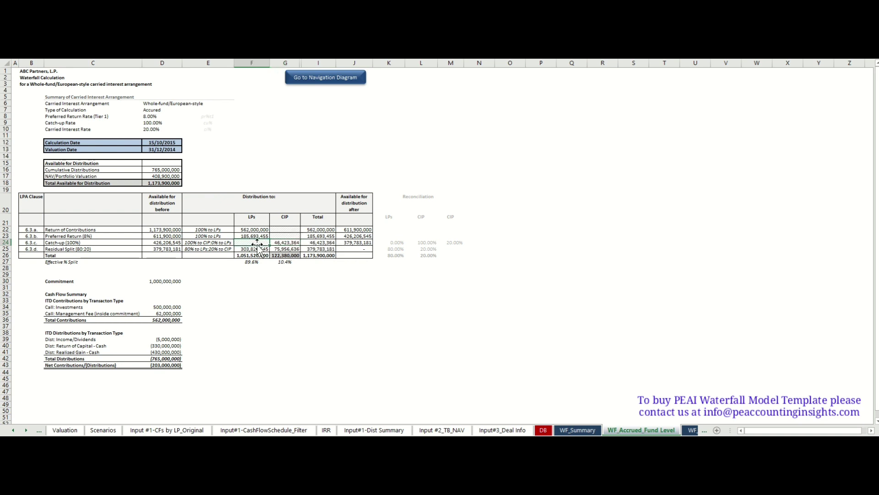
{"action": "left_click", "coordinate": [369, 243]}
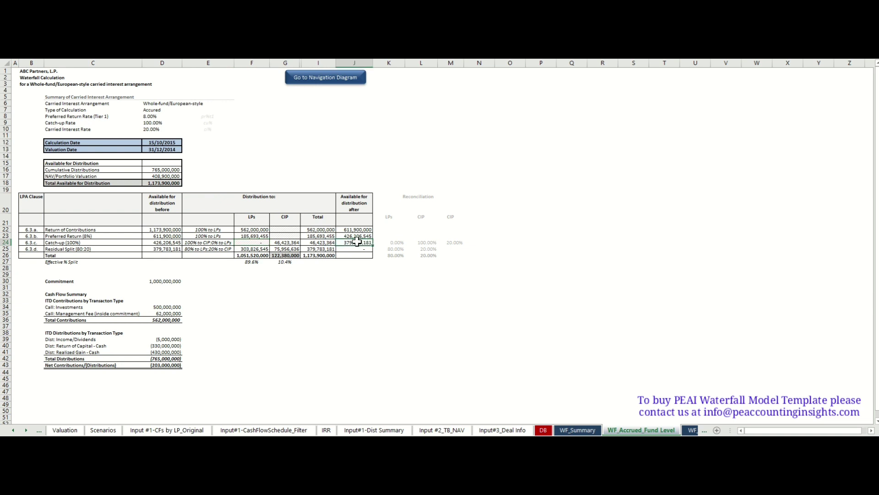
Step: Examine the Residual Split (80:20) tier's before, total and after amounts, and review the LPs distribution column down to its total
{"action": "left_click", "coordinate": [164, 250]}
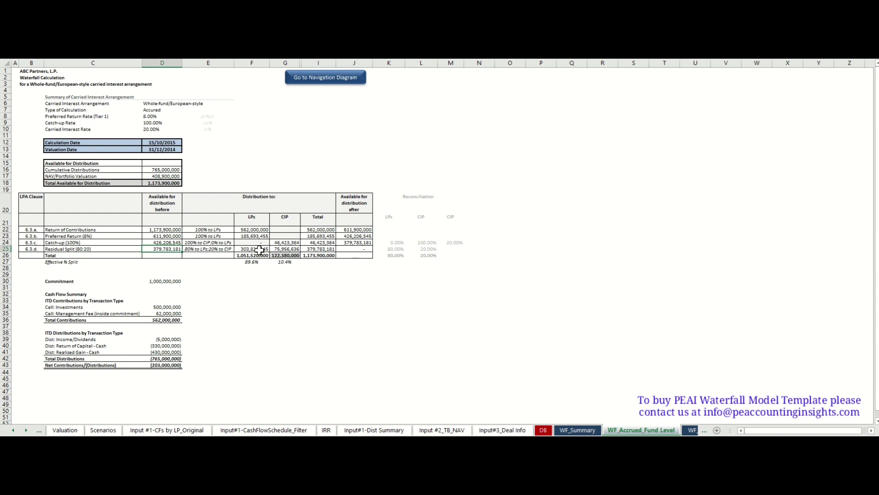
{"action": "left_click", "coordinate": [326, 249]}
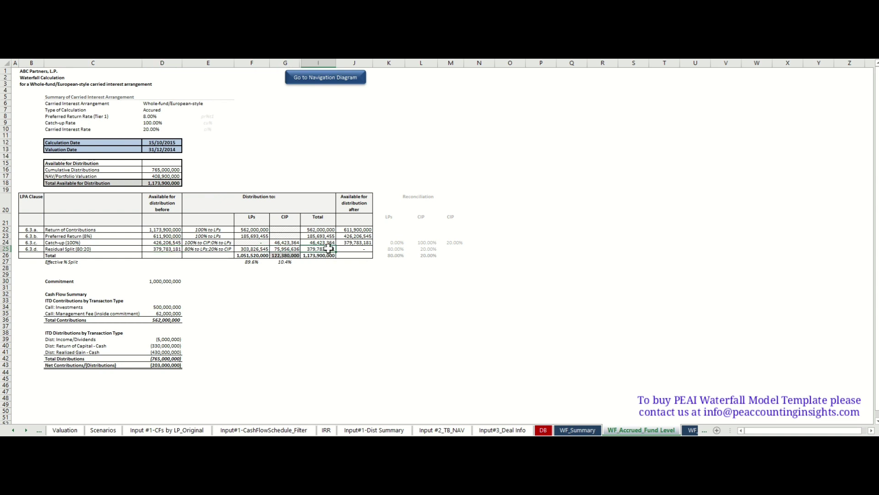
{"action": "left_click", "coordinate": [177, 249]}
{"action": "left_click", "coordinate": [345, 250]}
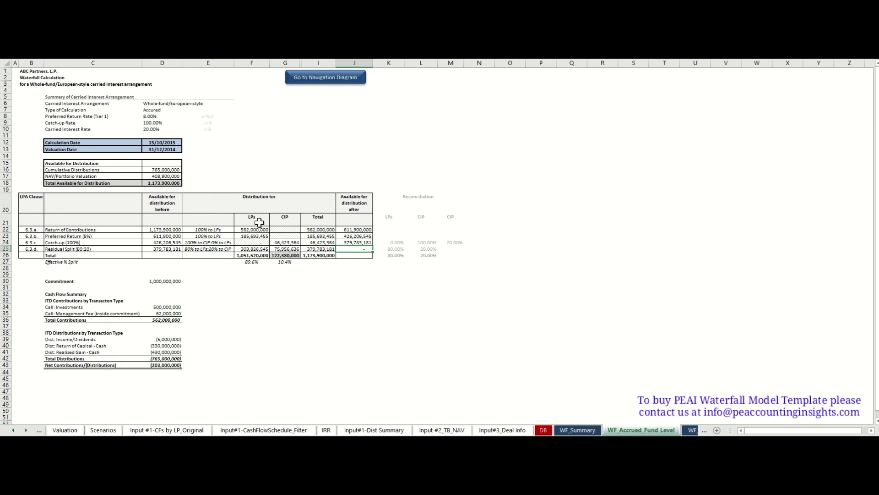
{"action": "left_click_drag", "start_coordinate": [257, 218], "coordinate": [256, 256]}
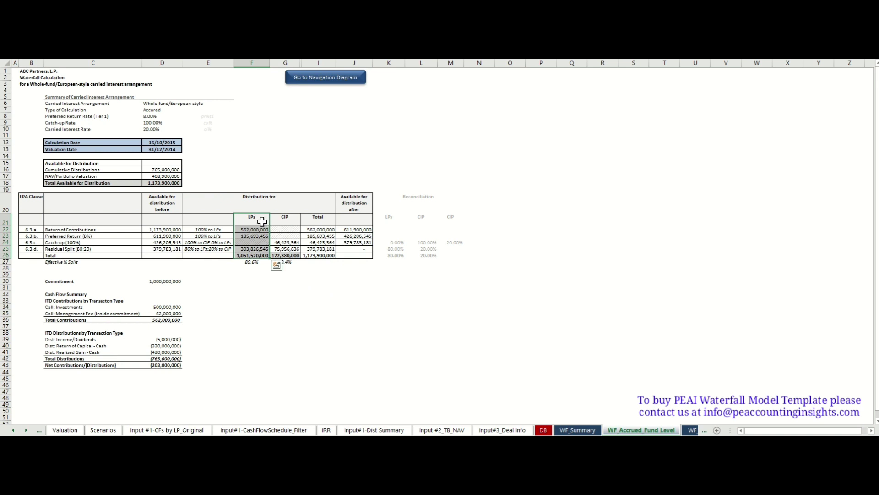
Step: Check the LPs distribution total and the Catch-up tier's CIP percentage in the Reconciliation section
{"action": "left_click", "coordinate": [251, 255]}
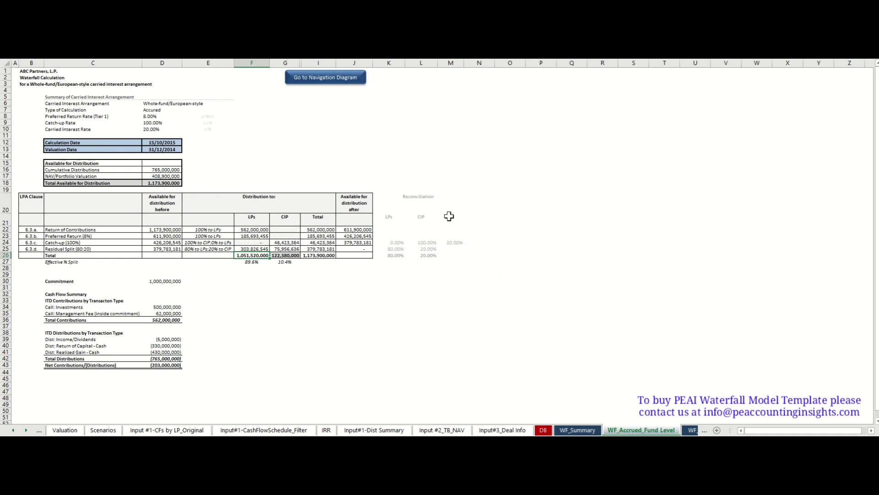
{"action": "left_click", "coordinate": [424, 243]}
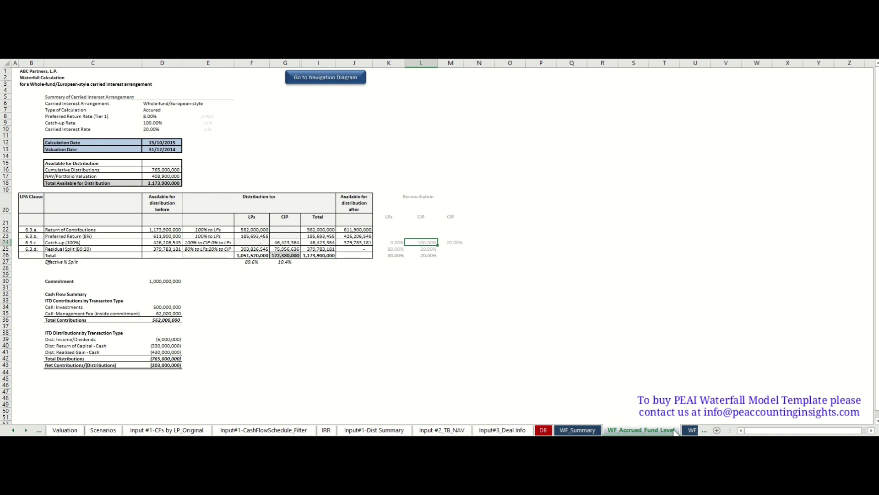
Step: Examine the WF_Fund Level_Realised sheet's Catch-up CIP distribution, the amounts available before distribution and the effective % split between LPs and CIP
{"action": "left_click", "coordinate": [691, 431]}
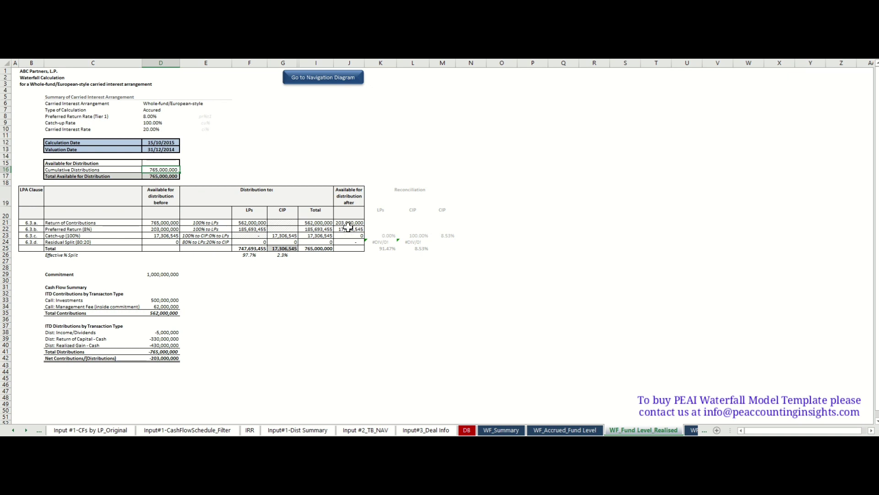
{"action": "left_click", "coordinate": [285, 236]}
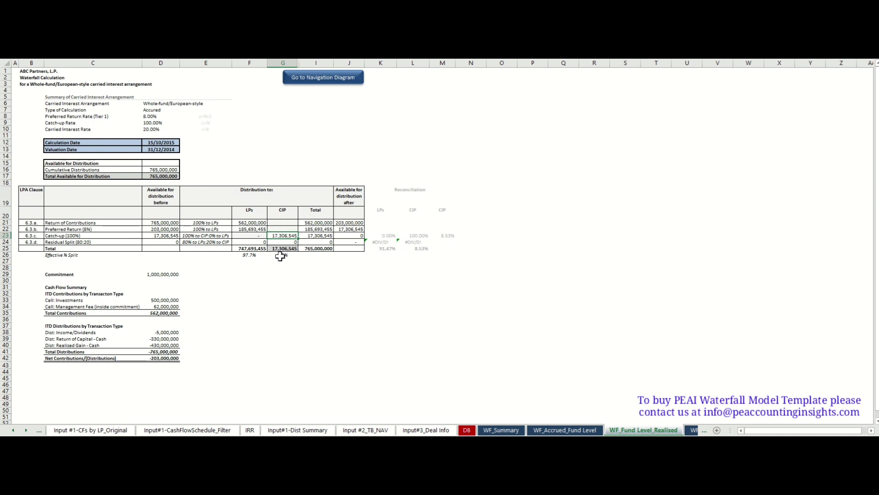
{"action": "left_click", "coordinate": [251, 255]}
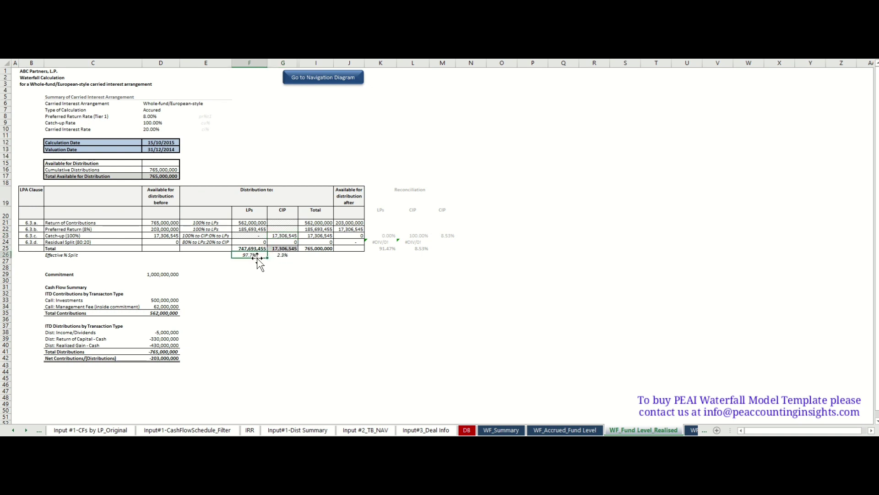
{"action": "left_click", "coordinate": [283, 255]}
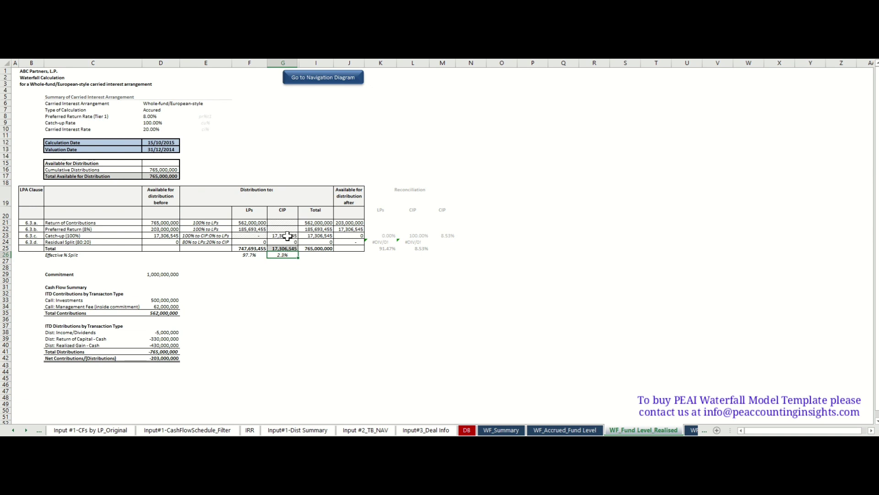
{"action": "left_click", "coordinate": [162, 244]}
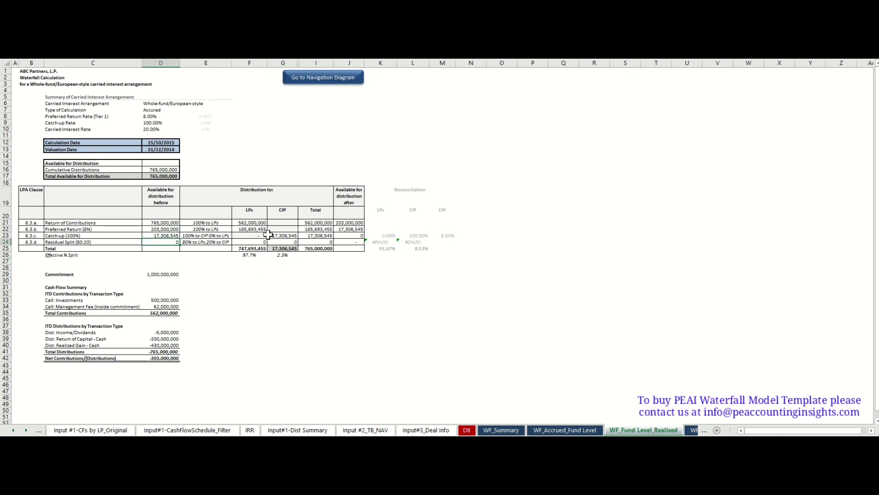
{"action": "left_click", "coordinate": [165, 224]}
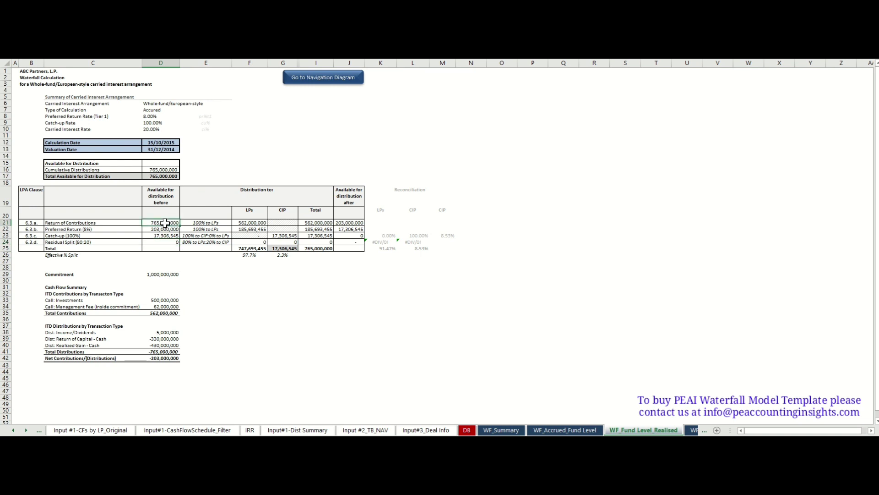
{"action": "left_click", "coordinate": [284, 237]}
{"action": "left_click", "coordinate": [284, 255]}
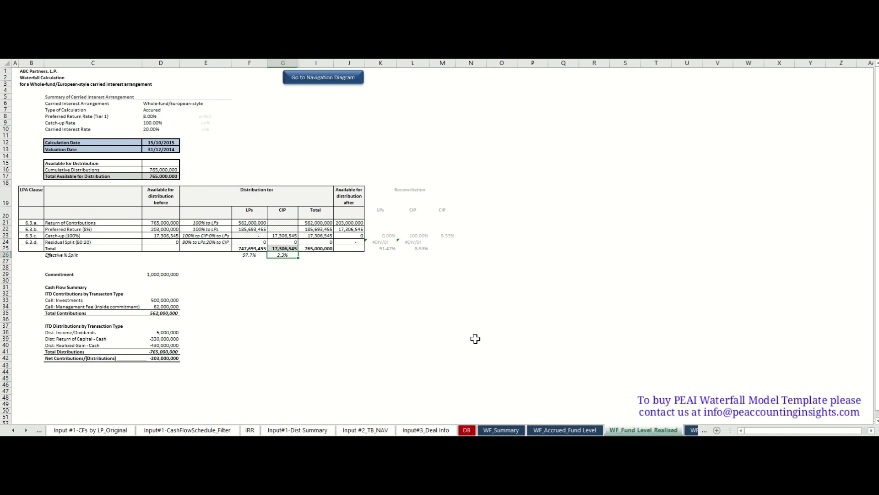
Step: On the WF_Accrued_LP Level sheet, review Investor #2's Return of Contributions and compare Cumulative Distributions with Total Distributions in the cash flow summary
{"action": "left_click", "coordinate": [691, 432]}
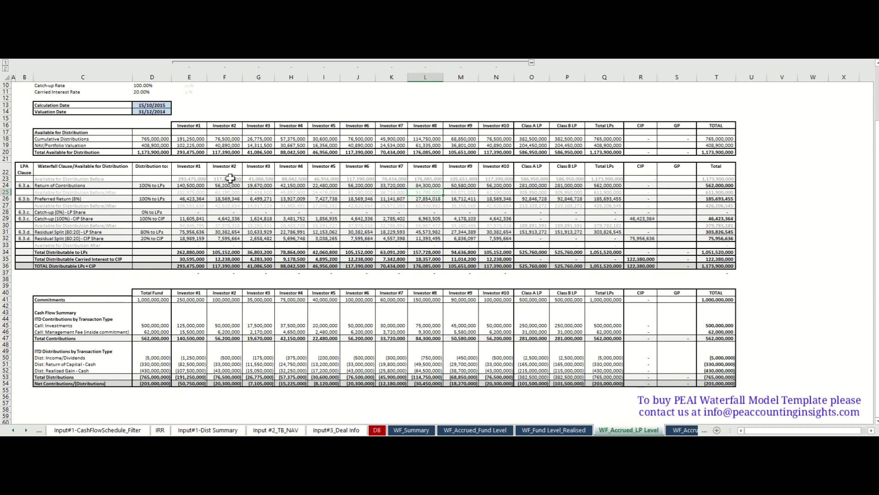
{"action": "left_click", "coordinate": [225, 192]}
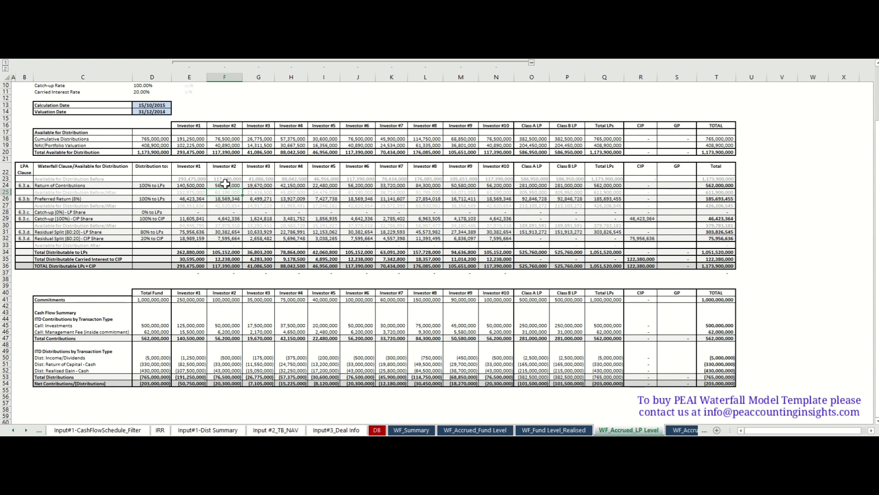
{"action": "left_click", "coordinate": [226, 185]}
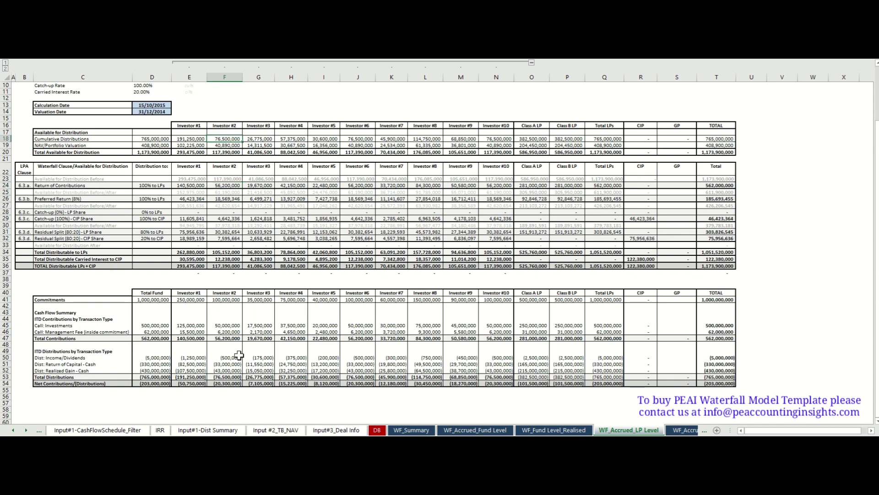
{"action": "key", "text": "Down"}
{"action": "key", "text": "Down"}
{"action": "key", "text": "Down"}
{"action": "key", "text": "Down"}
{"action": "left_click", "coordinate": [230, 376]}
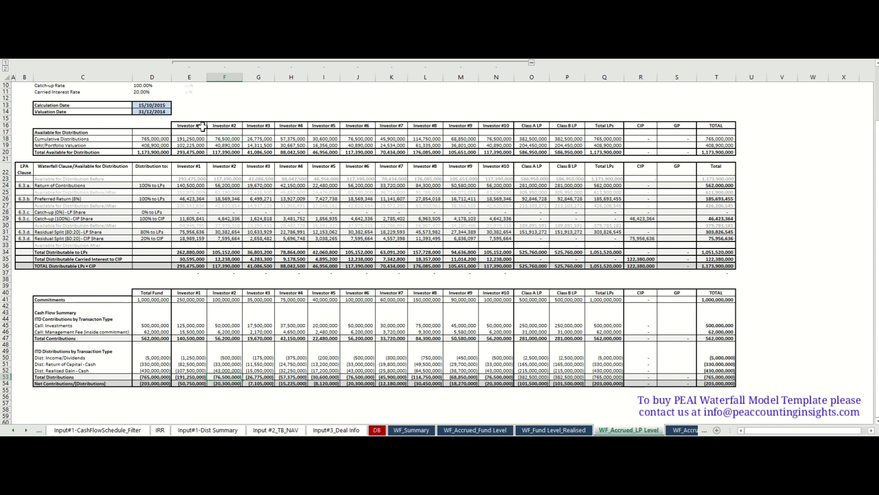
Step: Examine Investor #2's NAV/Portfolio Valuation and the Total Available for Distribution for Investors #2 to #5, and look over the whole sheet
{"action": "left_click", "coordinate": [225, 145]}
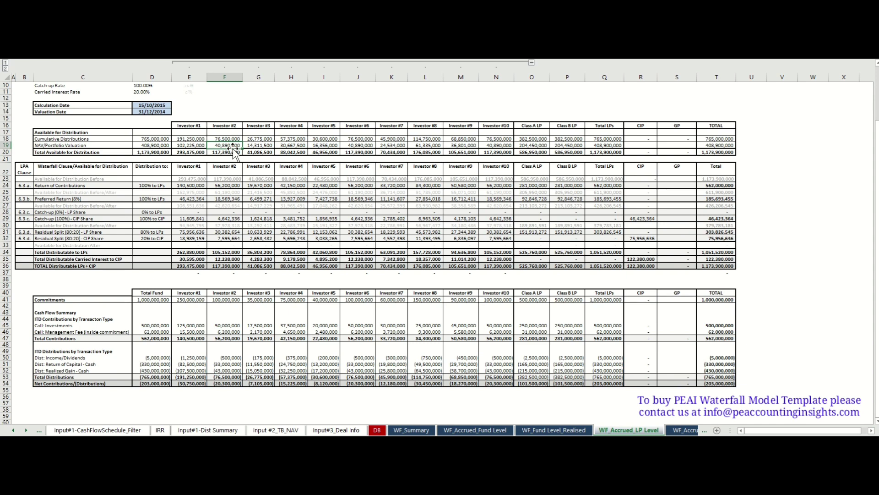
{"action": "left_click", "coordinate": [228, 153]}
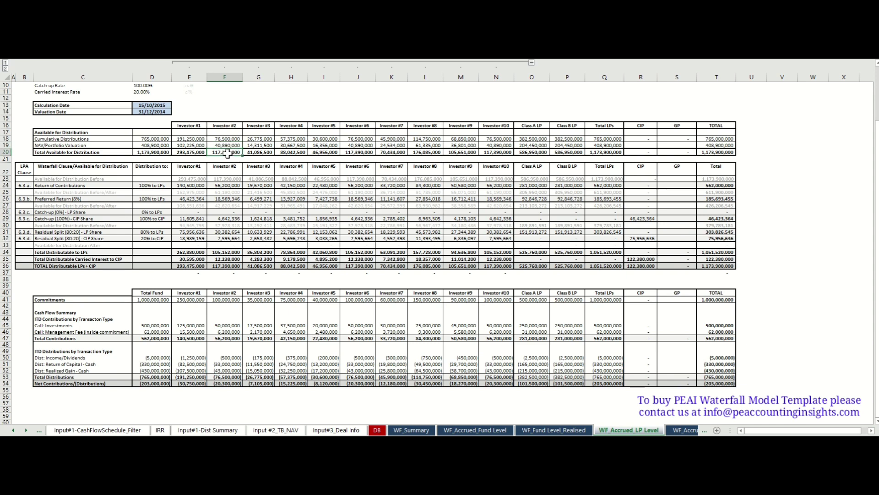
{"action": "left_click", "coordinate": [260, 151]}
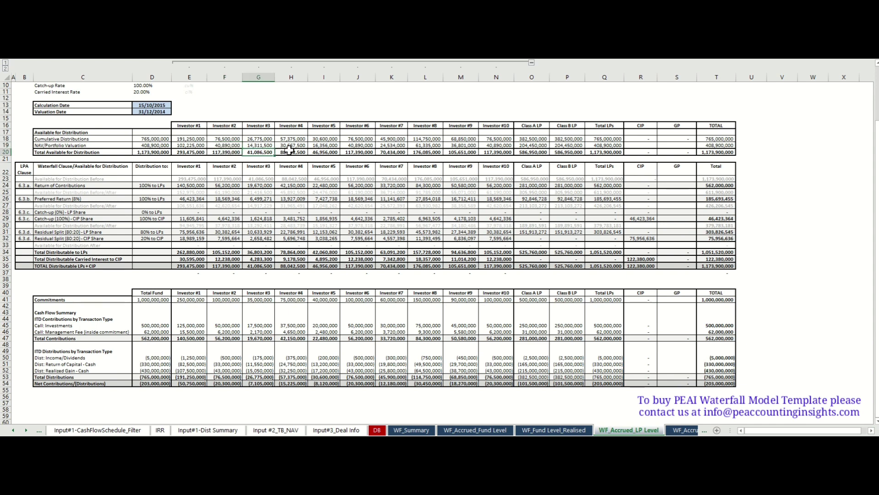
{"action": "left_click", "coordinate": [291, 152]}
{"action": "left_click", "coordinate": [324, 152]}
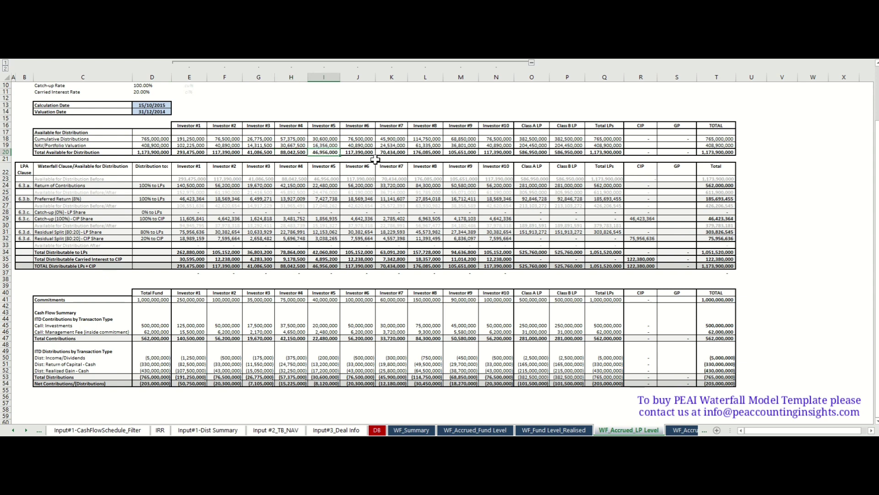
{"action": "scroll", "coordinate": [318, 152], "scroll_direction": "up", "scroll_amount": 3}
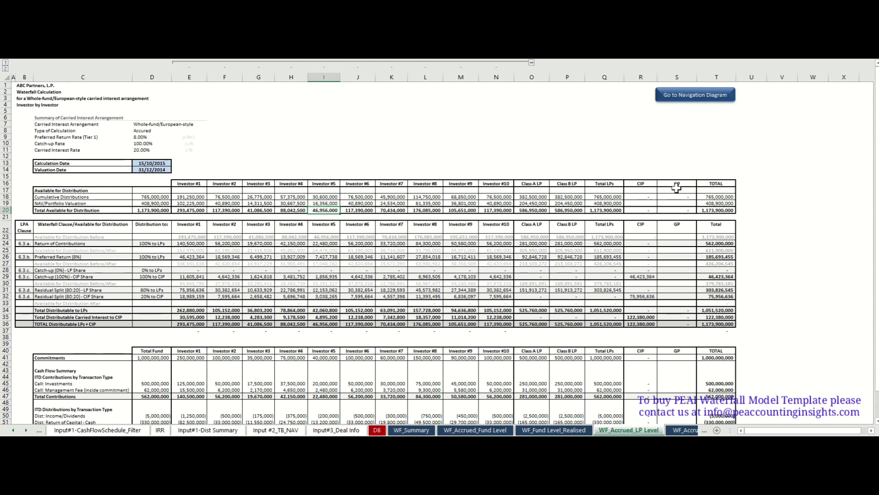
{"action": "scroll", "coordinate": [388, 314], "scroll_direction": "down", "scroll_amount": 5}
{"action": "scroll", "coordinate": [380, 298], "scroll_direction": "up", "scroll_amount": 5}
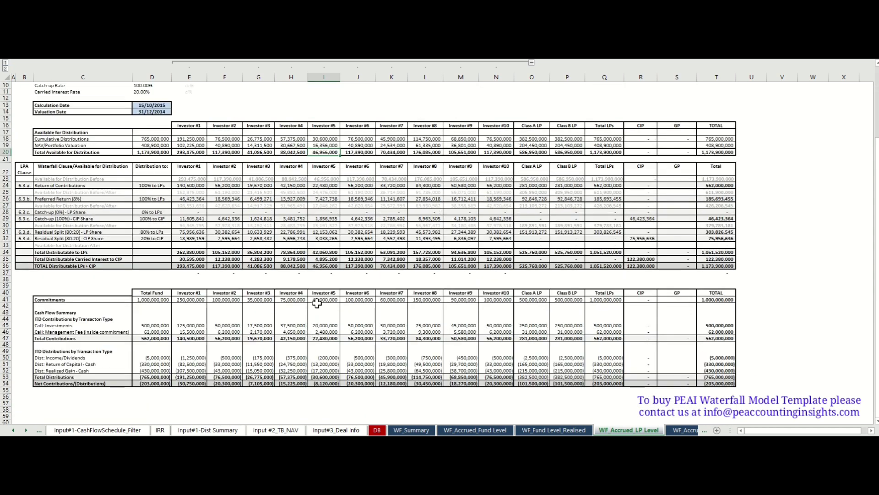
Step: Examine the WF_Accrued_Indvidual Single LP sheet and its Investor selection cell
{"action": "left_click", "coordinate": [679, 430]}
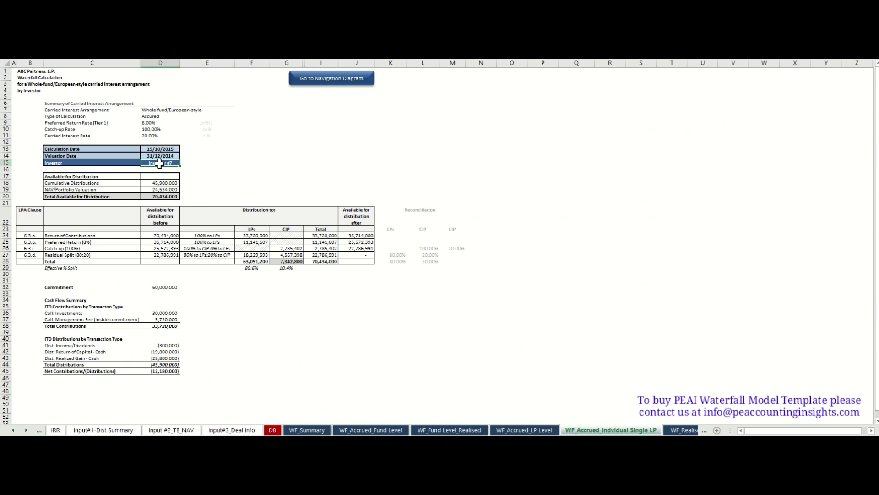
{"action": "left_click", "coordinate": [210, 170]}
{"action": "left_click", "coordinate": [168, 163]}
{"action": "left_click", "coordinate": [456, 347]}
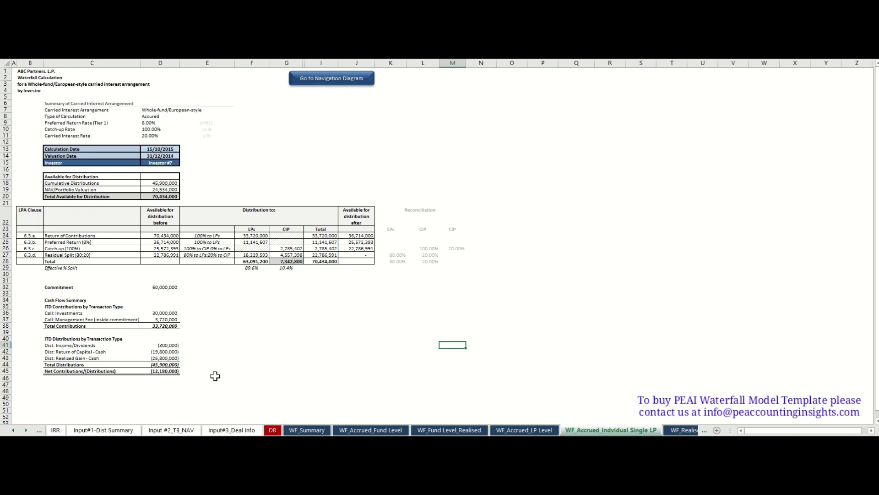
Step: Compare the Distribution #/Cash Event ID on the WF_Realised_CurCalDate_FundLev sheet with the one on WF_Realised_PrevCalDate_FundLev
{"action": "left_click", "coordinate": [677, 430]}
{"action": "left_click", "coordinate": [685, 430]}
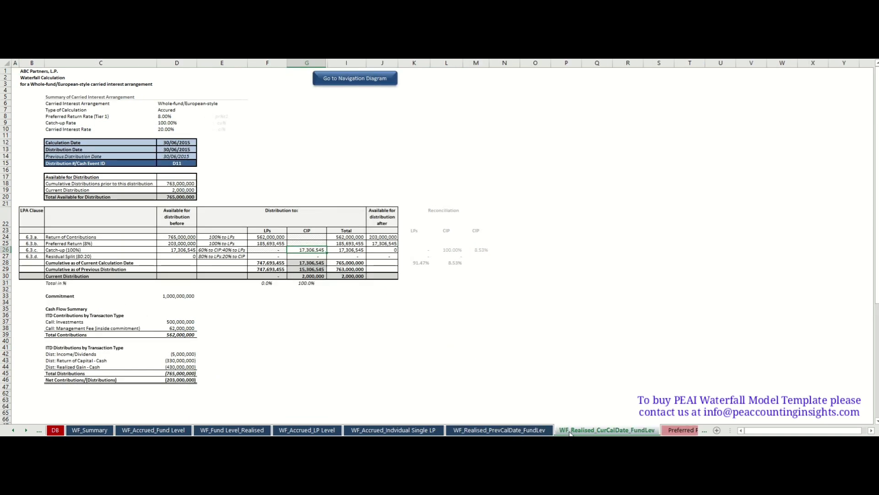
{"action": "left_click", "coordinate": [184, 164]}
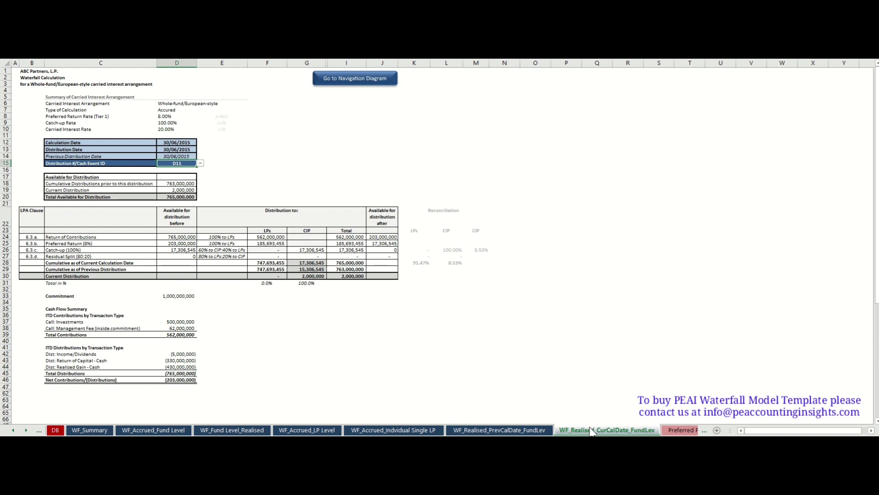
{"action": "left_click", "coordinate": [529, 433]}
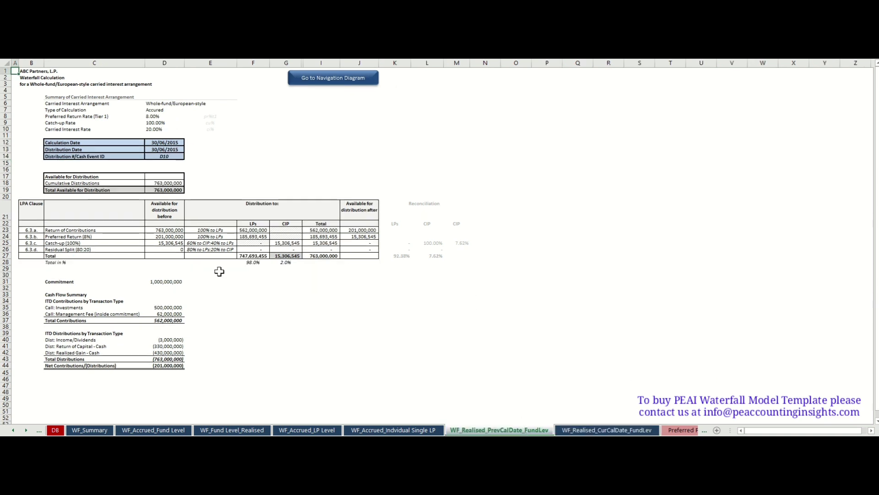
{"action": "left_click", "coordinate": [164, 156]}
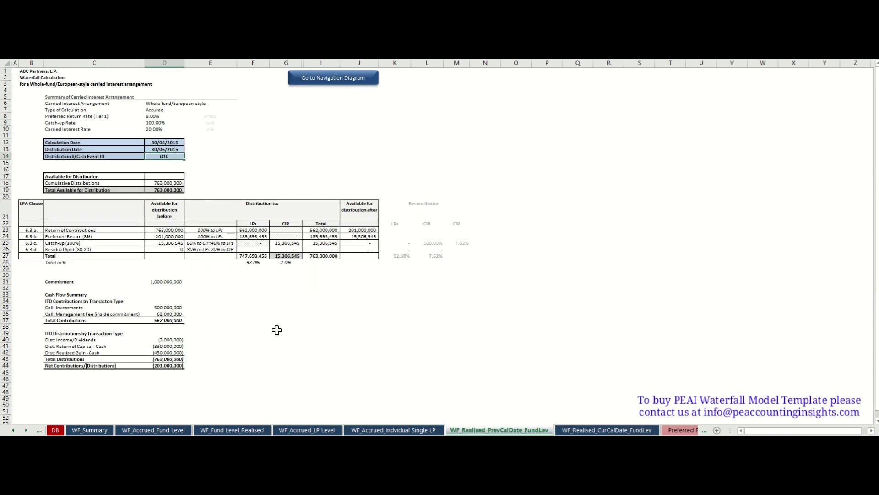
Step: On the WF_Realised_CurCalDate_FundLev sheet, examine the CIP amounts for current cumulative, previous cumulative and current distribution
{"action": "left_click", "coordinate": [572, 430]}
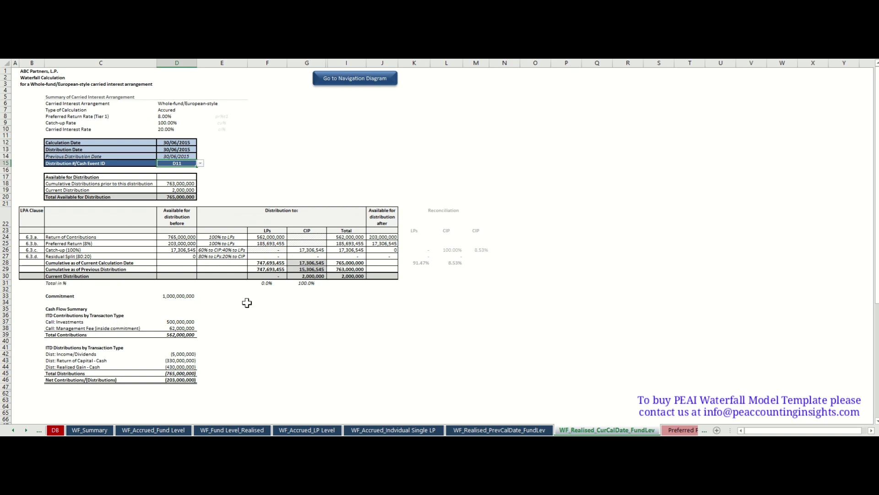
{"action": "left_click", "coordinate": [314, 268]}
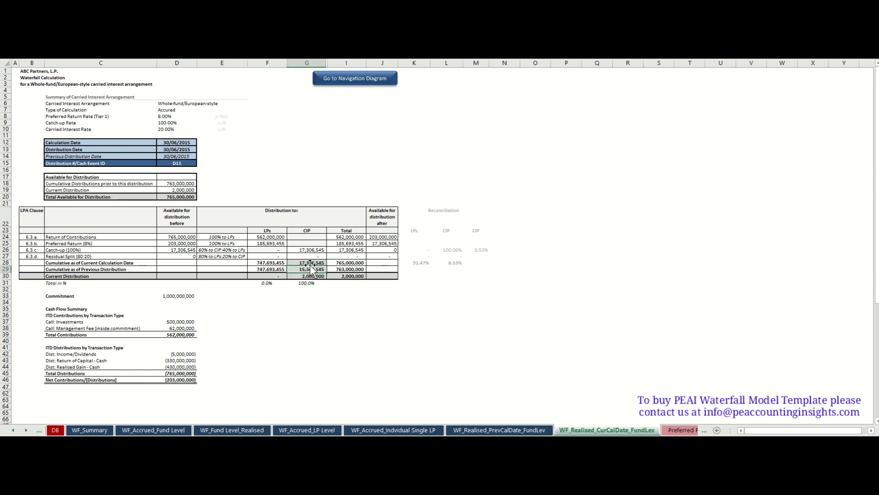
{"action": "left_click", "coordinate": [307, 263]}
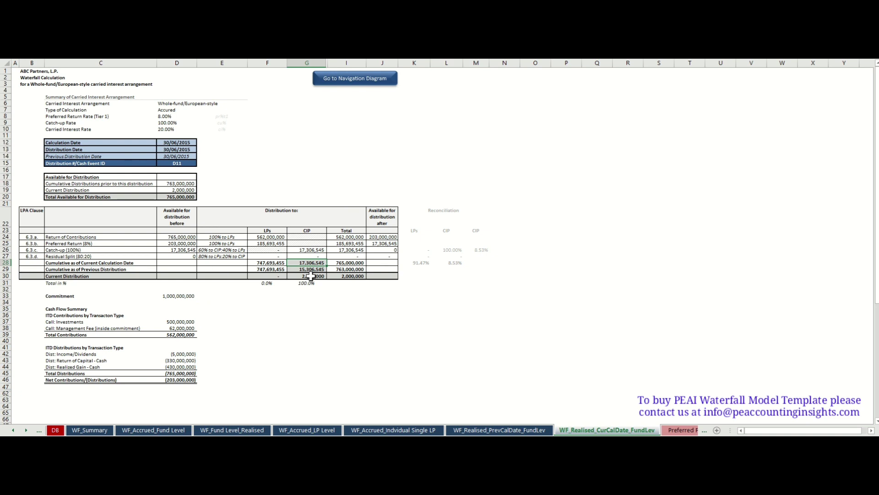
{"action": "left_click", "coordinate": [311, 276], "text": "shift"}
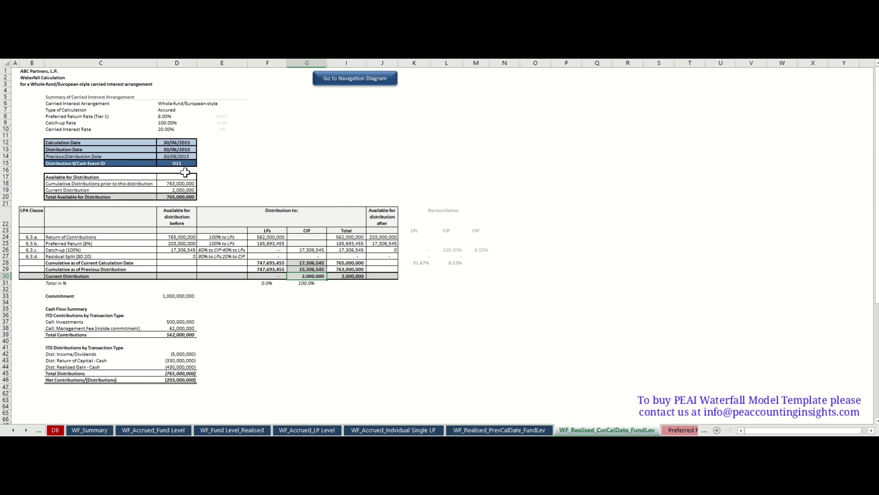
Step: Set the Distribution #/Cash Event ID to D14 and recalculate the workbook
{"action": "left_click", "coordinate": [174, 162]}
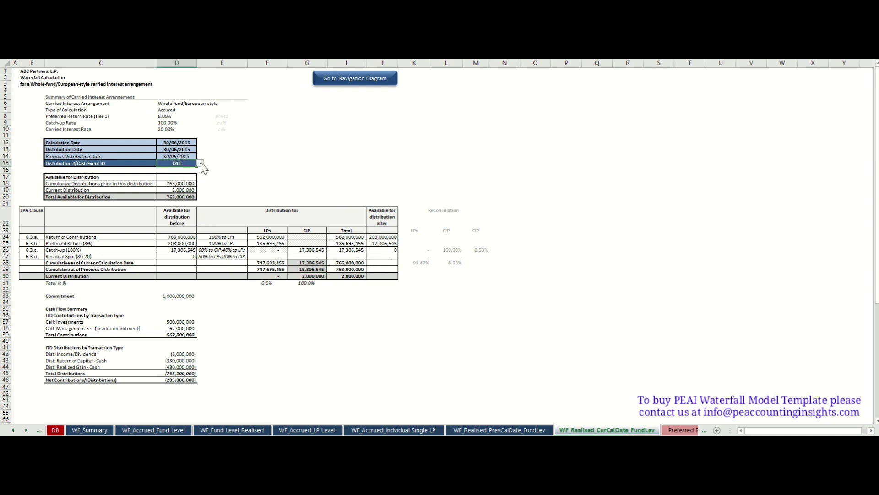
{"action": "left_click", "coordinate": [200, 164]}
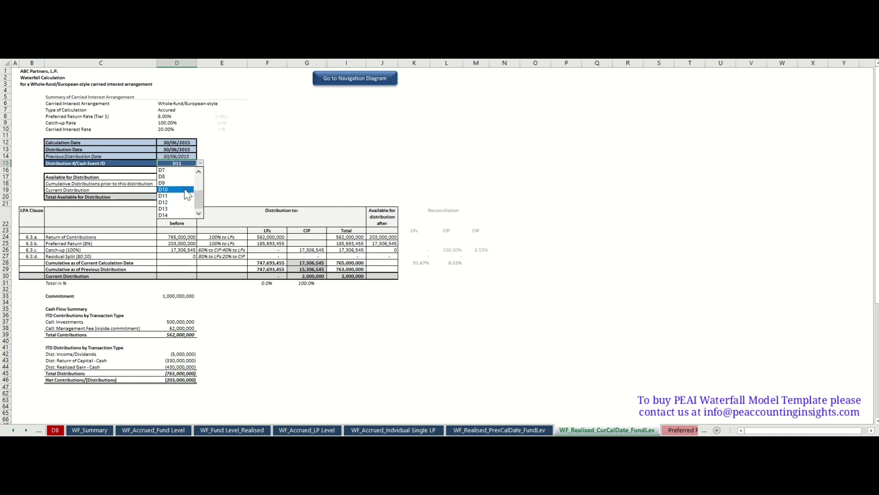
{"action": "left_click", "coordinate": [186, 215]}
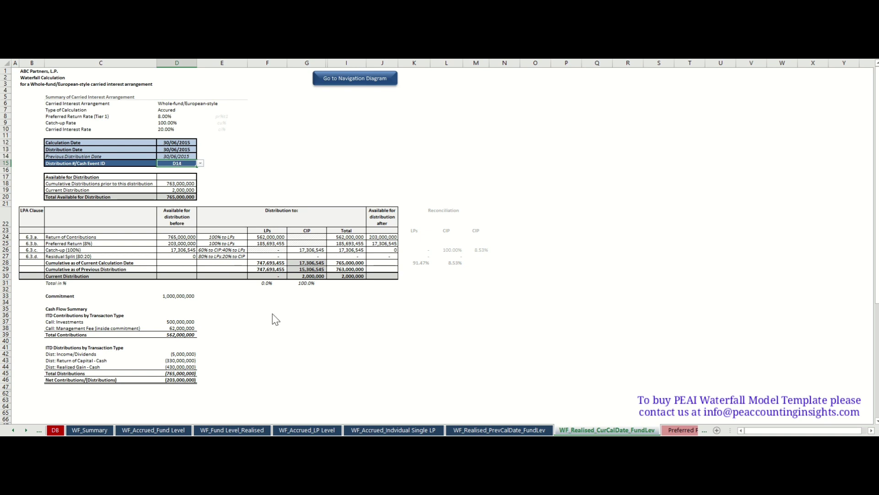
{"action": "left_click", "coordinate": [294, 185]}
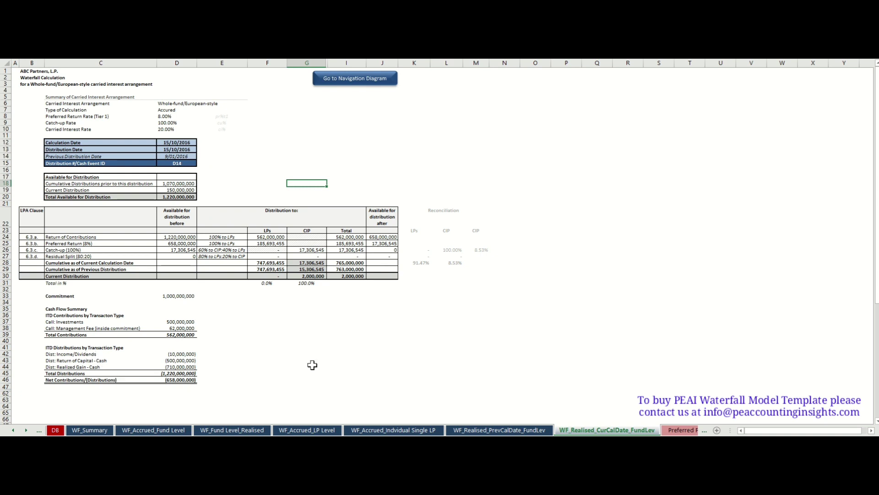
{"action": "key", "text": "F9"}
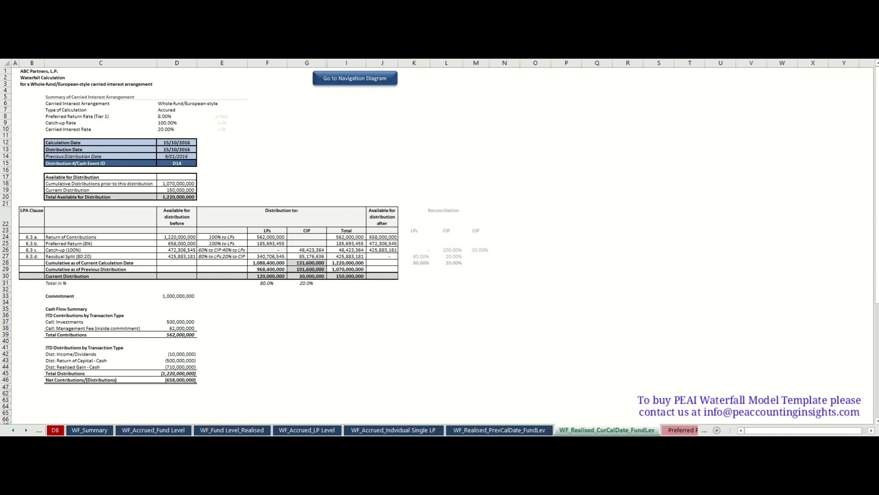
Step: Review the accrued and realised carried interest tables on the WF_Summary sheet, and return to the Navigation Diagram sheet
{"action": "left_click", "coordinate": [90, 429]}
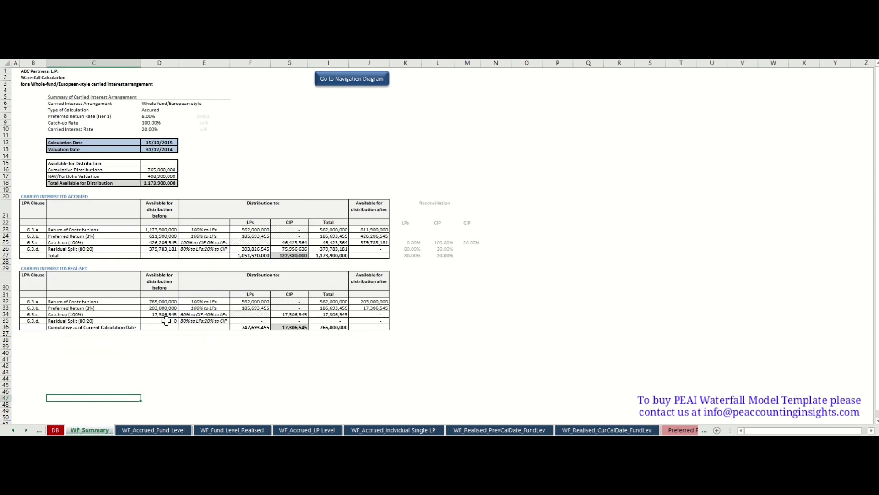
{"action": "right_click", "coordinate": [18, 430]}
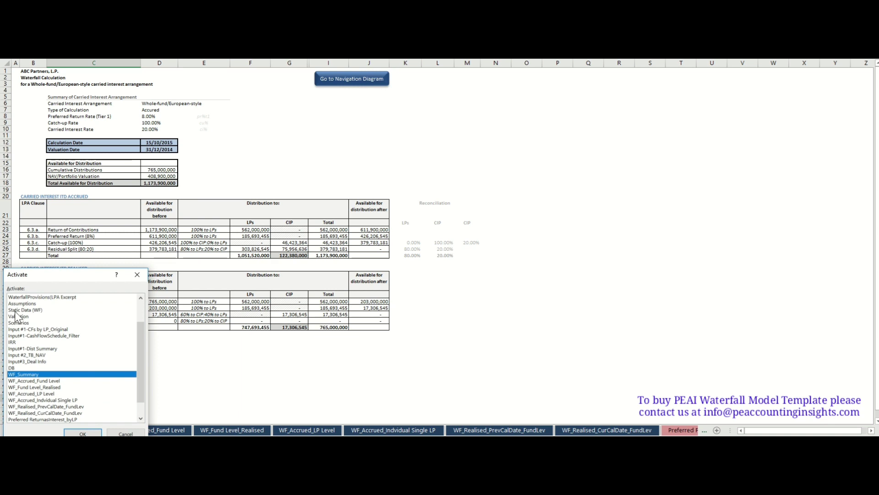
{"action": "scroll", "coordinate": [16, 313], "scroll_direction": "up", "scroll_amount": 2}
{"action": "double_click", "coordinate": [26, 316]}
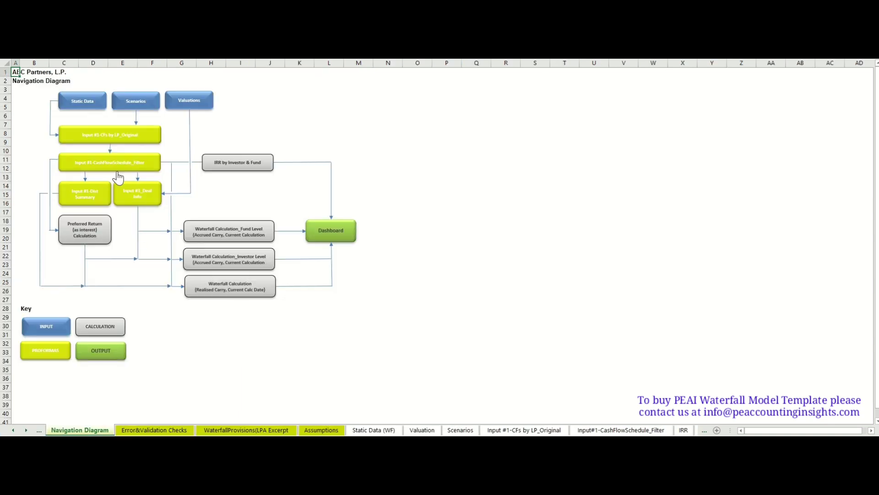
Step: Go to the Scenarios sheet and unhide the hidden columns between C and T
{"action": "left_click", "coordinate": [131, 110]}
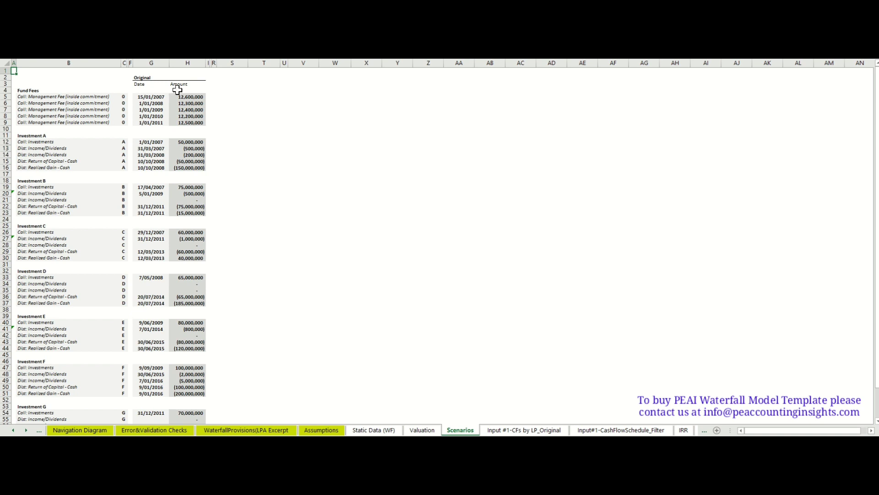
{"action": "left_click", "coordinate": [150, 62]}
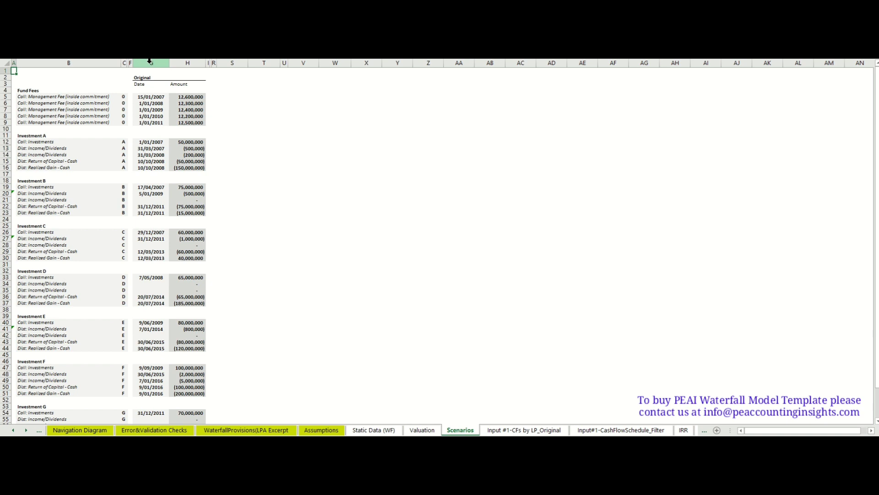
{"action": "left_click", "coordinate": [124, 63]}
{"action": "left_click_drag", "start_coordinate": [124, 61], "coordinate": [252, 62]}
{"action": "right_click", "coordinate": [251, 62]}
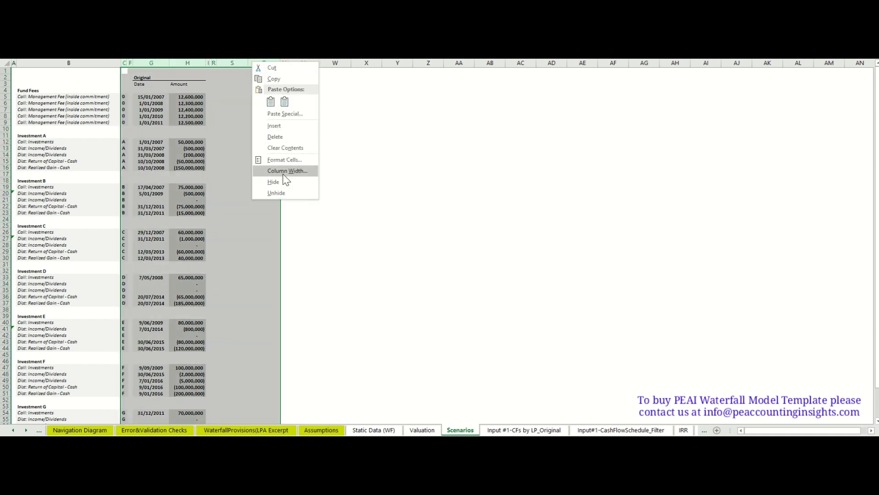
{"action": "left_click", "coordinate": [297, 191]}
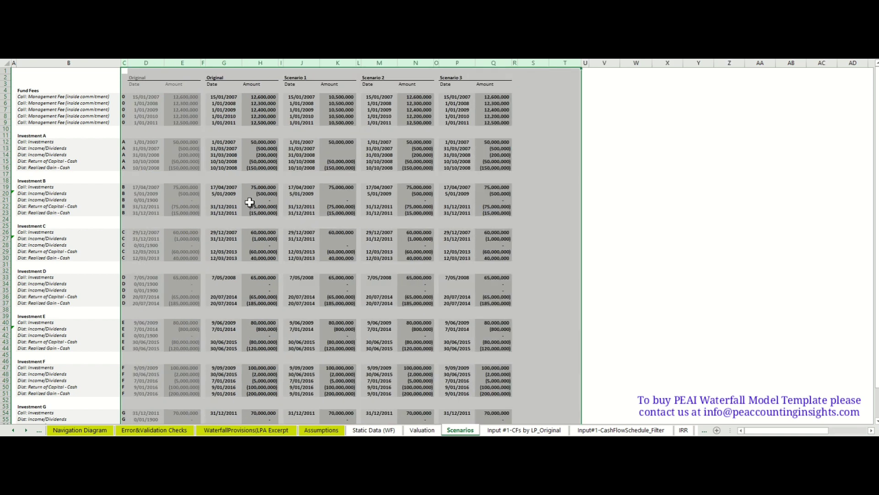
{"action": "left_click", "coordinate": [260, 174]}
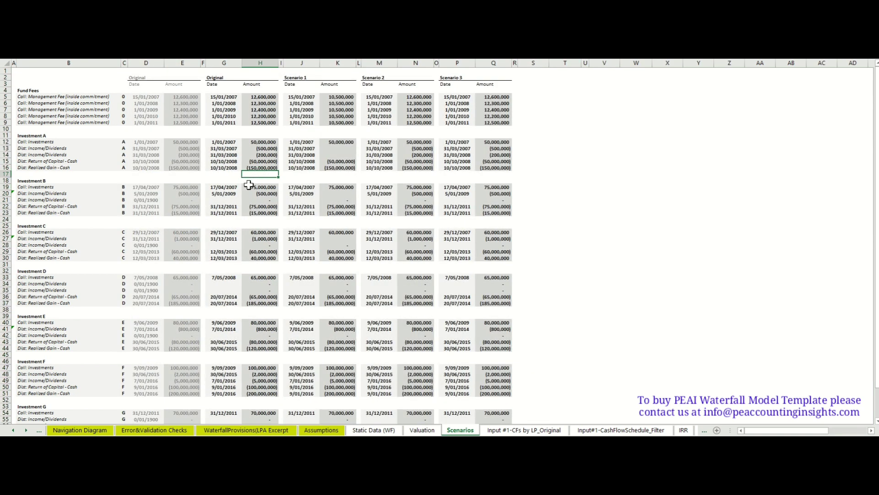
Step: Examine the scenario columns down to the Net row, including the Scenario 1 management fees and Investment A income distributions
{"action": "scroll", "coordinate": [249, 184], "scroll_direction": "down", "scroll_amount": 3}
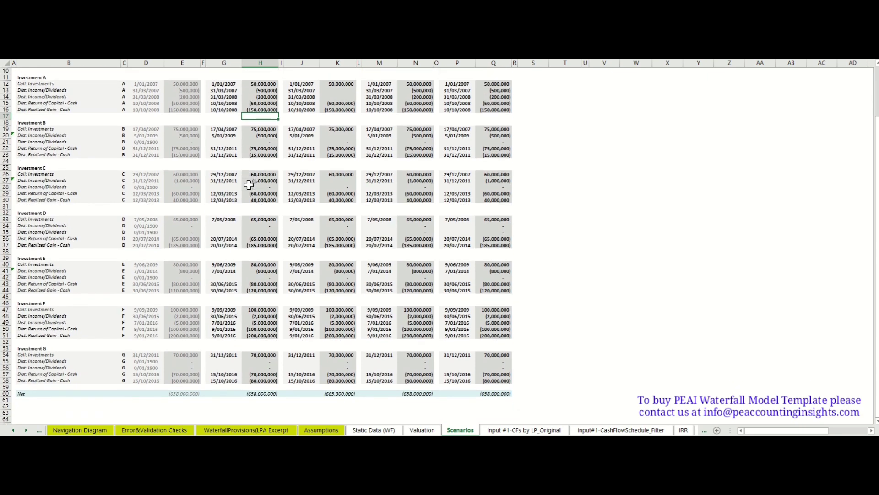
{"action": "scroll", "coordinate": [248, 184], "scroll_direction": "up", "scroll_amount": 1}
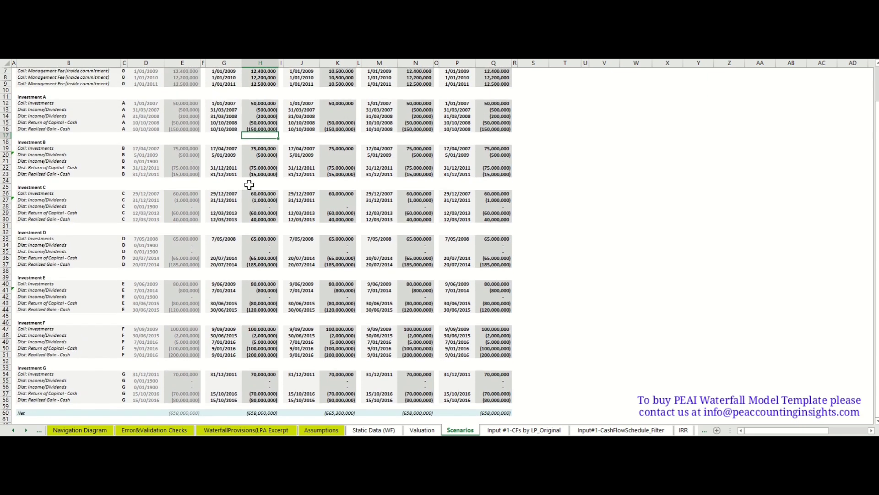
{"action": "scroll", "coordinate": [247, 187], "scroll_direction": "up", "scroll_amount": 2}
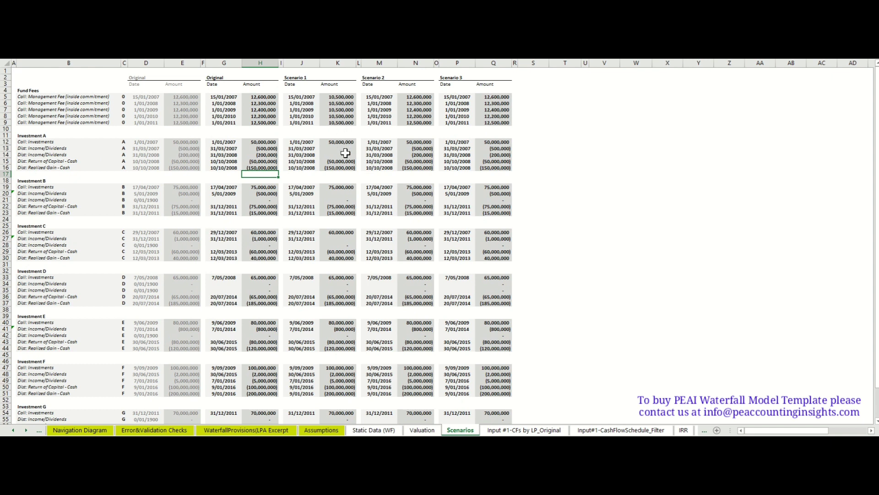
{"action": "left_click_drag", "start_coordinate": [344, 149], "coordinate": [343, 155]}
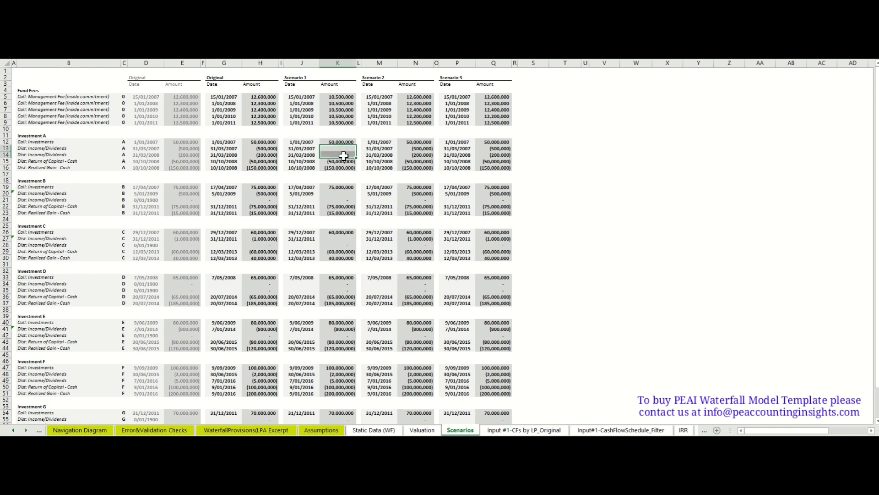
{"action": "left_click", "coordinate": [338, 97]}
{"action": "left_click_drag", "start_coordinate": [339, 104], "coordinate": [326, 155]}
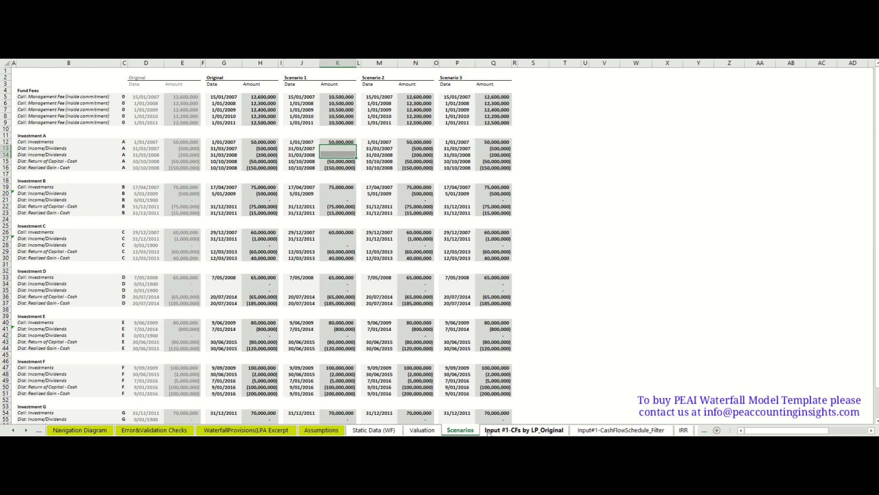
Step: Check the scenario choices in cell B8 of the Input #1-CFs by LP_Original sheet and pick Original
{"action": "left_click", "coordinate": [375, 430]}
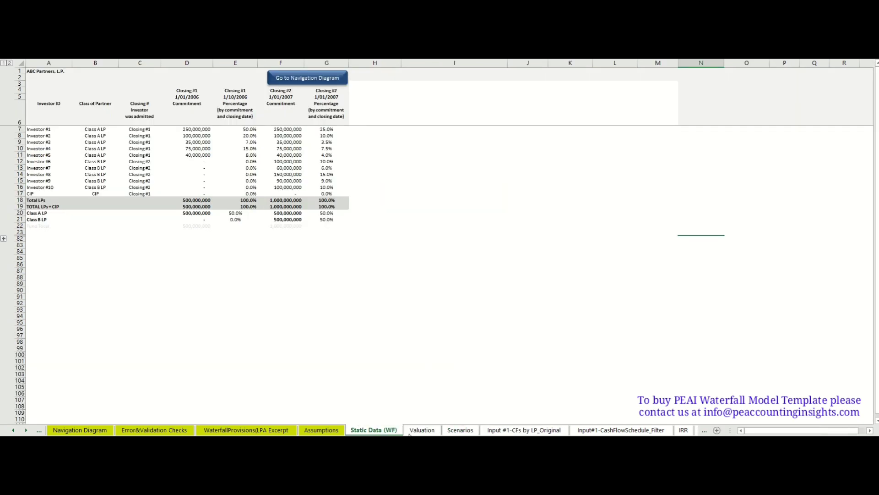
{"action": "left_click", "coordinate": [511, 431]}
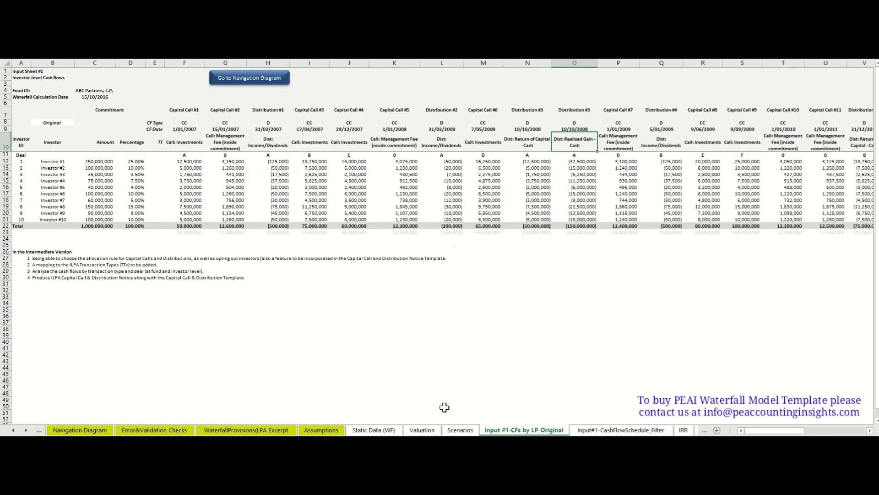
{"action": "left_click", "coordinate": [60, 121]}
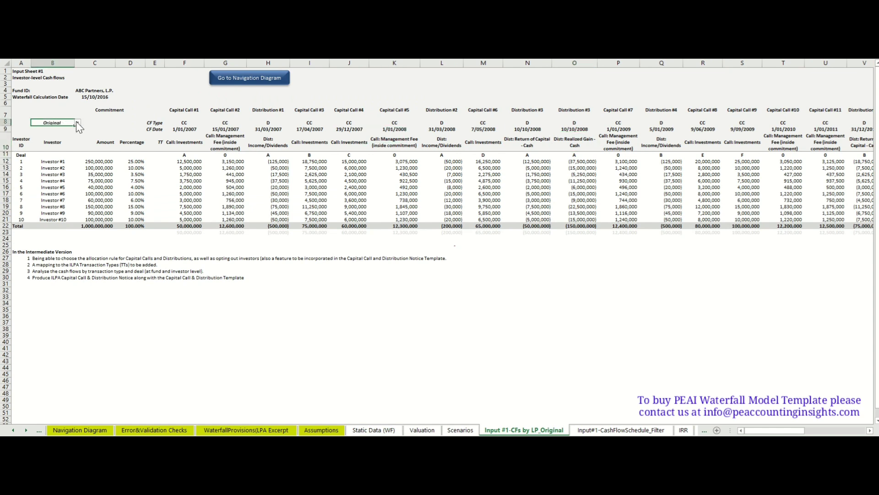
{"action": "left_click", "coordinate": [78, 123]}
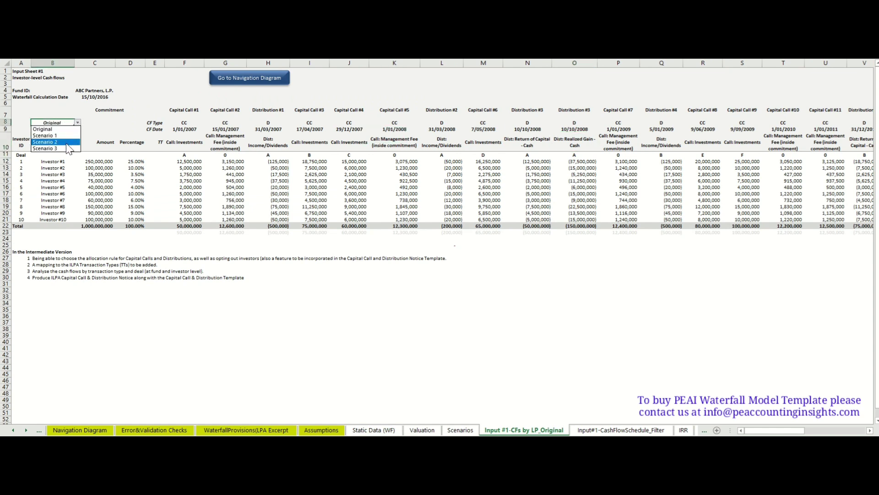
{"action": "left_click", "coordinate": [73, 129]}
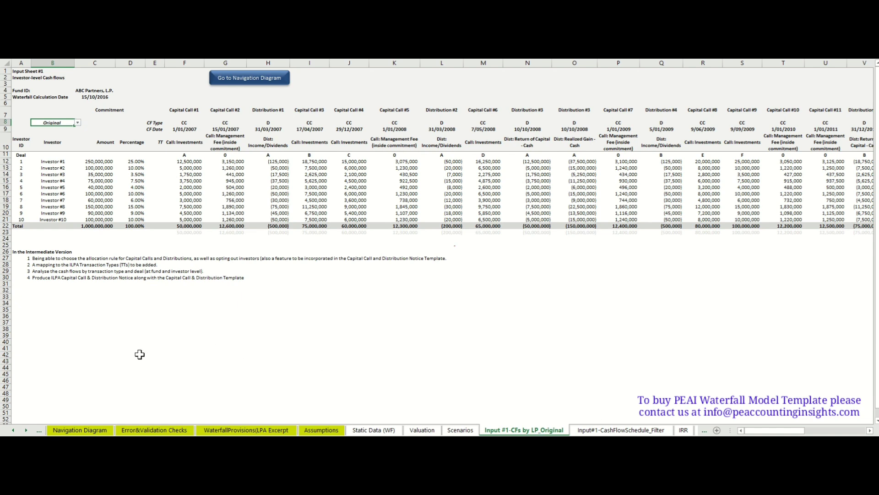
Step: Go to the Dashboard through the Navigation Diagram and select the empty range C38:P41 beneath the Fund Information block
{"action": "left_click", "coordinate": [67, 431]}
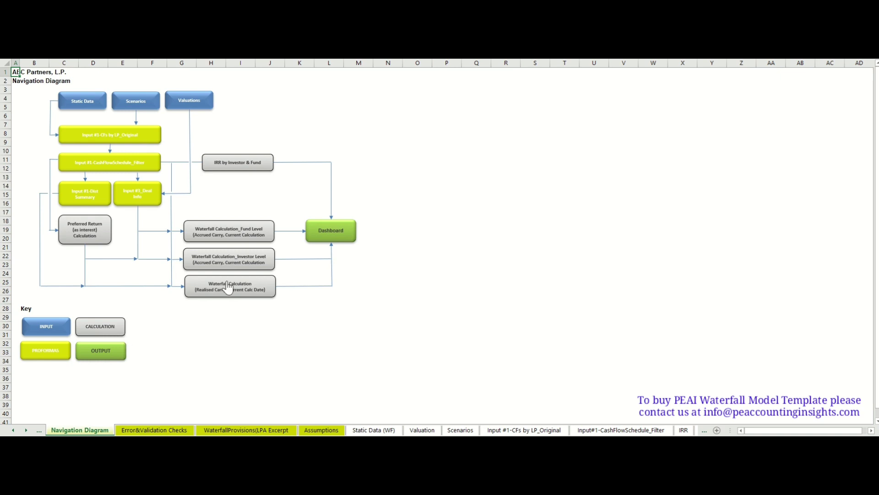
{"action": "left_click", "coordinate": [324, 238]}
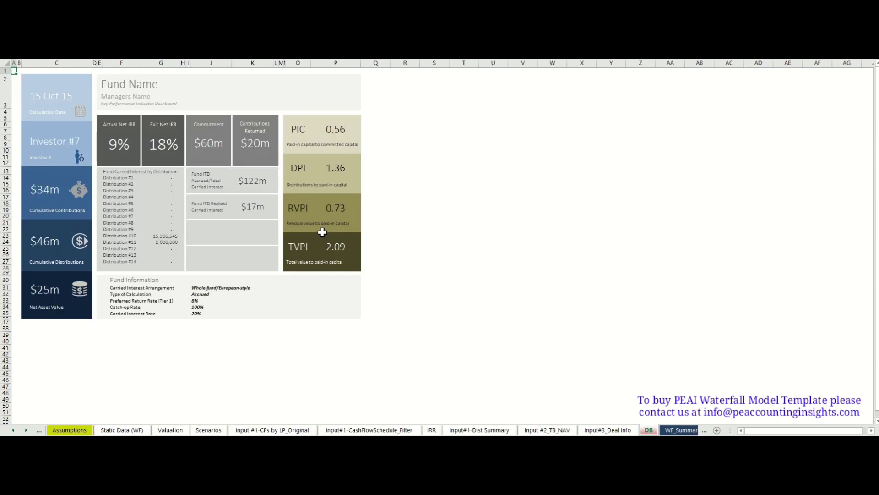
{"action": "left_click", "coordinate": [405, 342]}
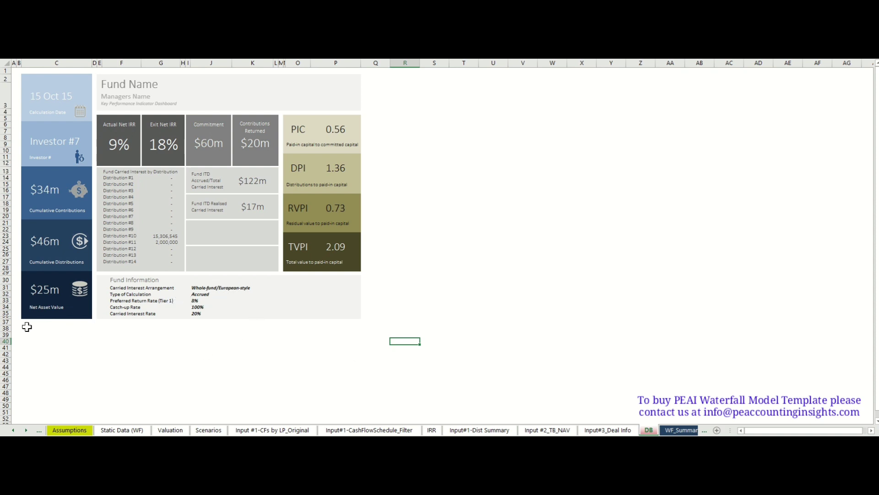
{"action": "left_click_drag", "start_coordinate": [25, 327], "coordinate": [349, 349]}
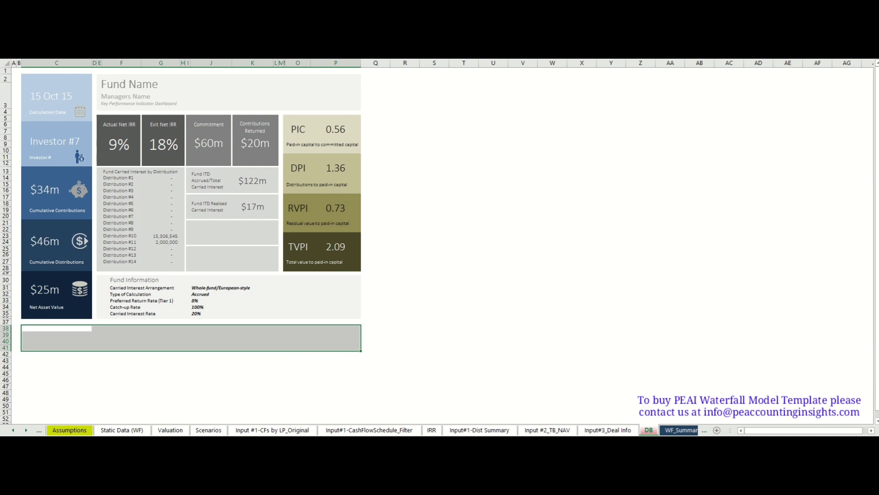